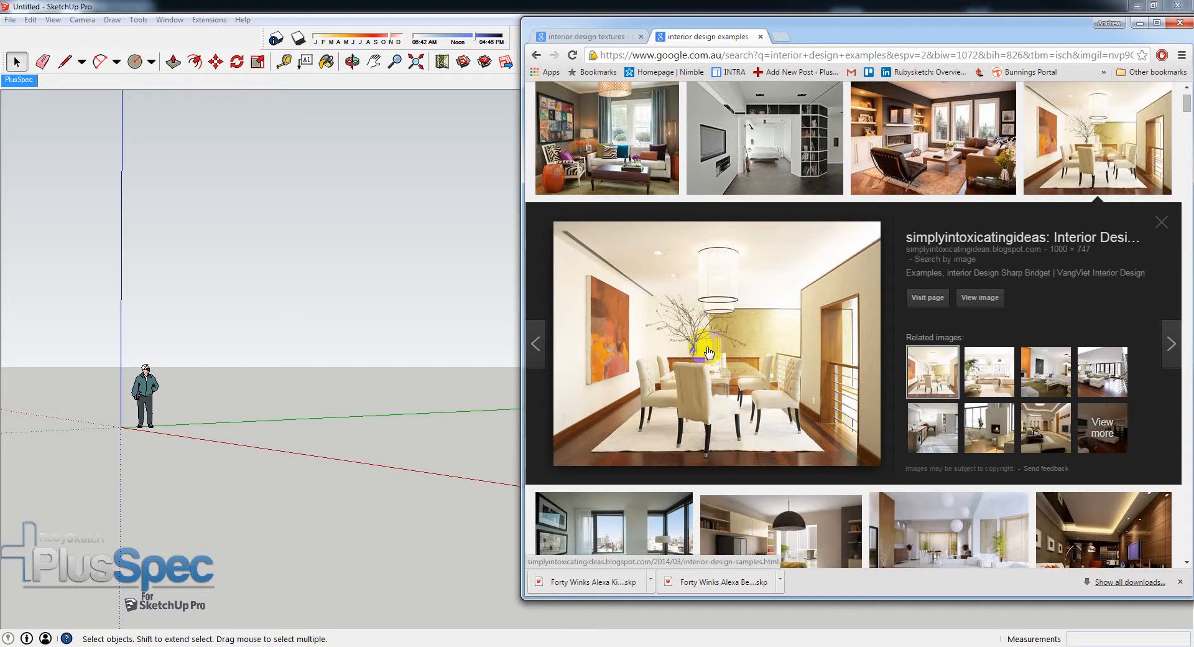
# Switch to SketchUp and start a Brick Veneer wall with 2740 mm wall height and 2100 mm header height
pyautogui.click(1137, 24)
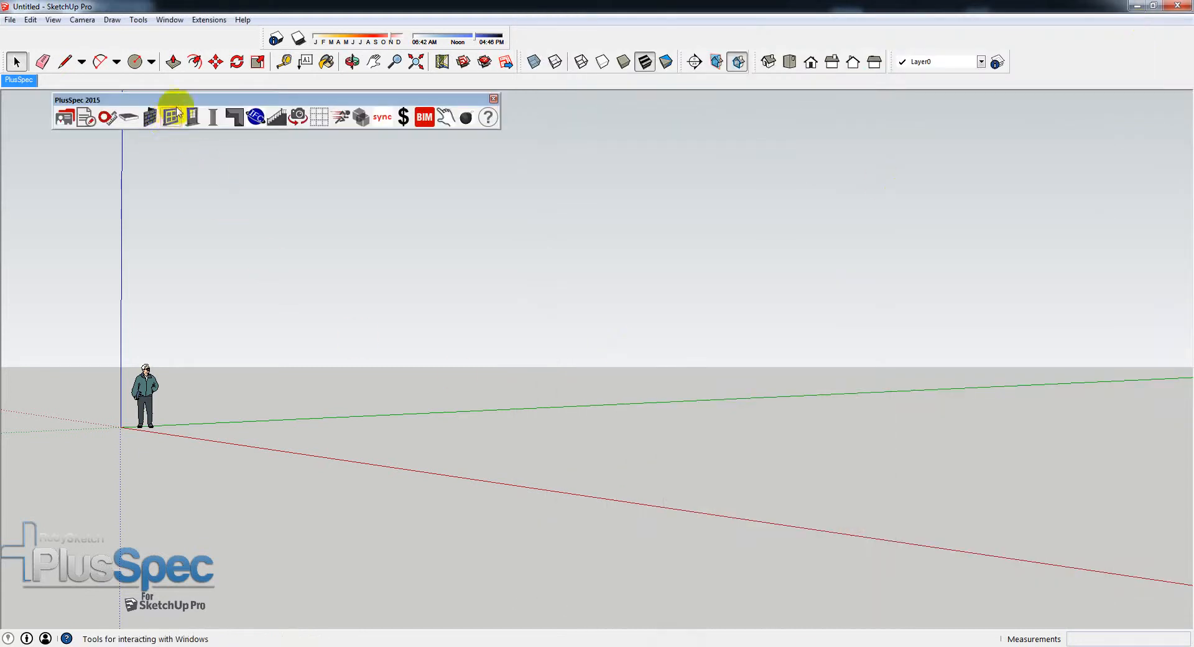
pyautogui.moveTo(181, 100); pyautogui.dragTo(275, 104)
pyautogui.click(245, 124)
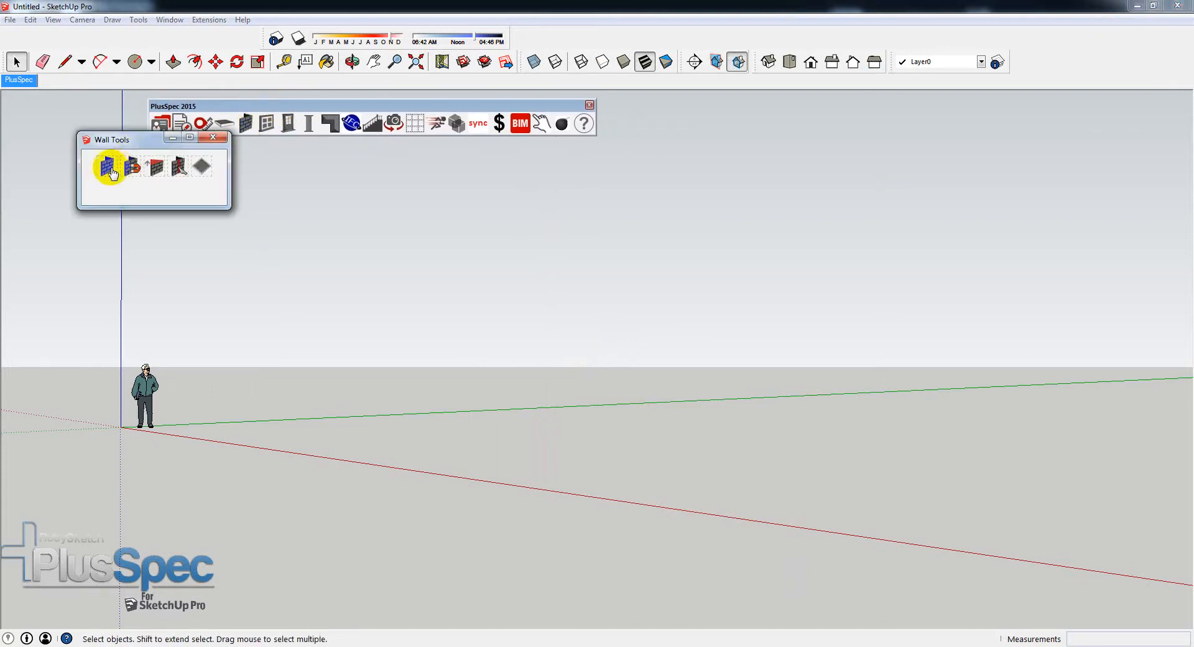
pyautogui.click(107, 166)
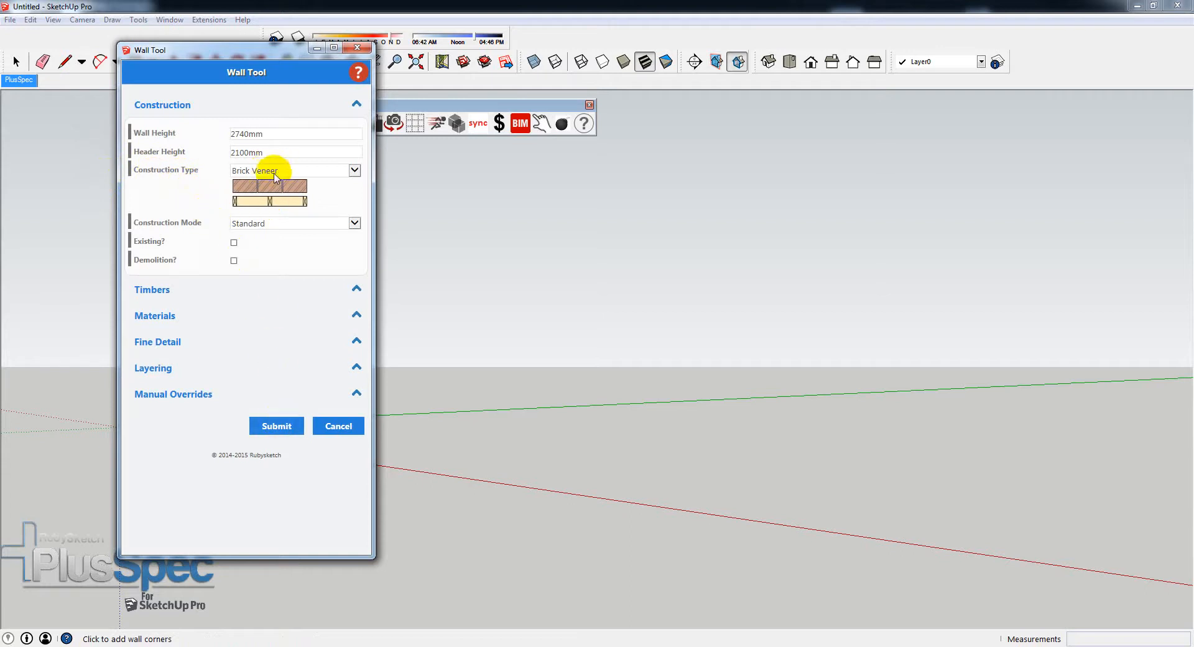
pyautogui.click(277, 421)
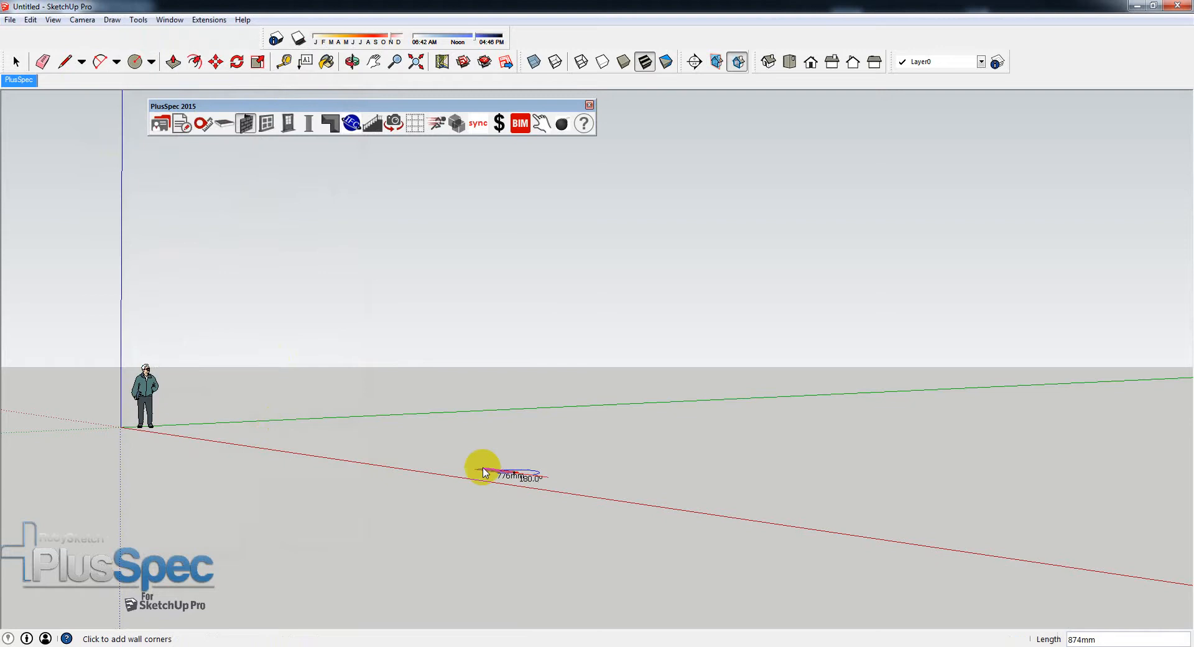
# Draw the first four perpendicular wall runs of the house outline, about 8.3 m, 3.7 m, 2.7 m and 9.4 m long
pyautogui.moveTo(479, 472); pyautogui.dragTo(399, 533, button='middle')
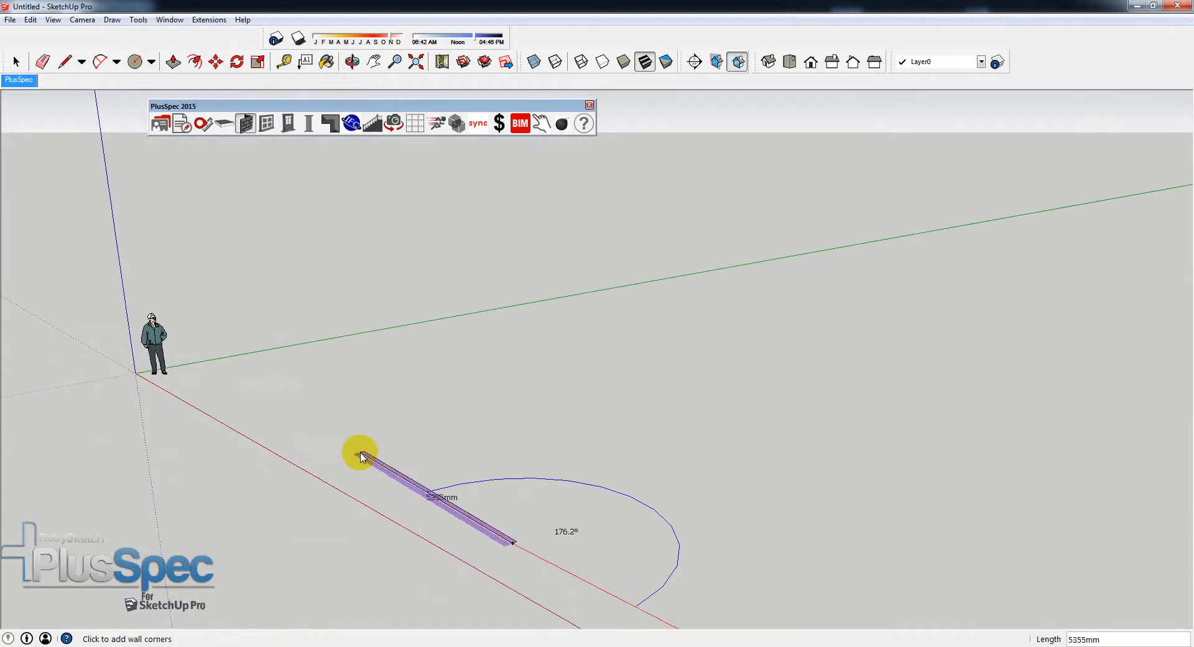
pyautogui.click(278, 422)
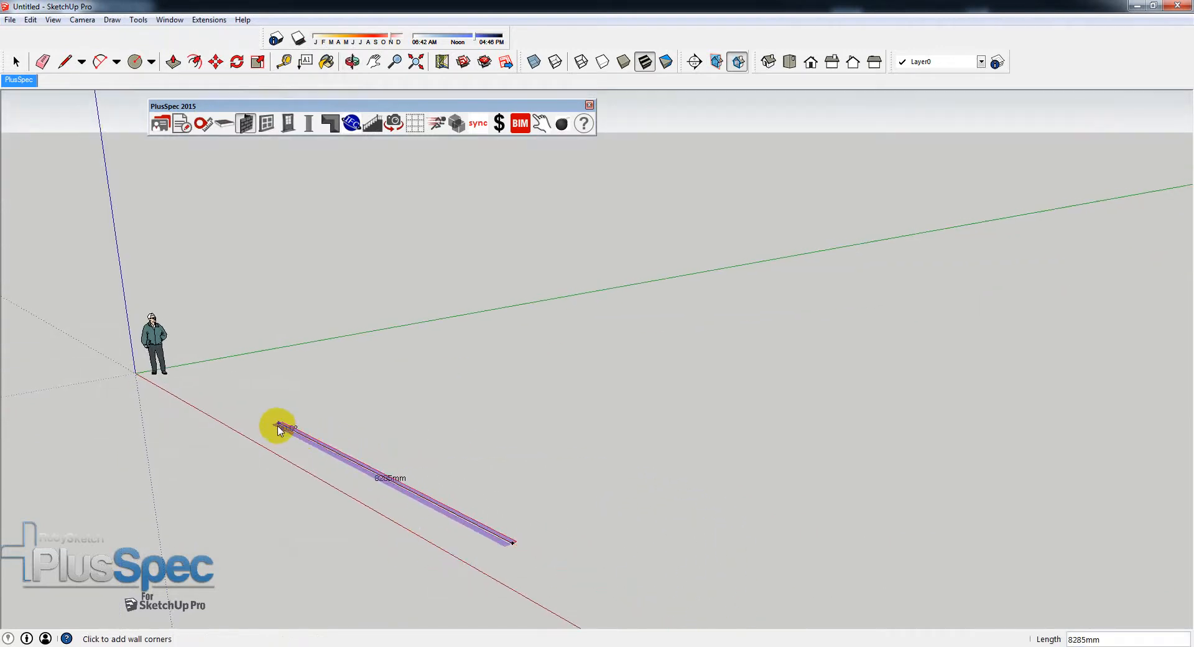
pyautogui.click(418, 389)
pyautogui.click(362, 369)
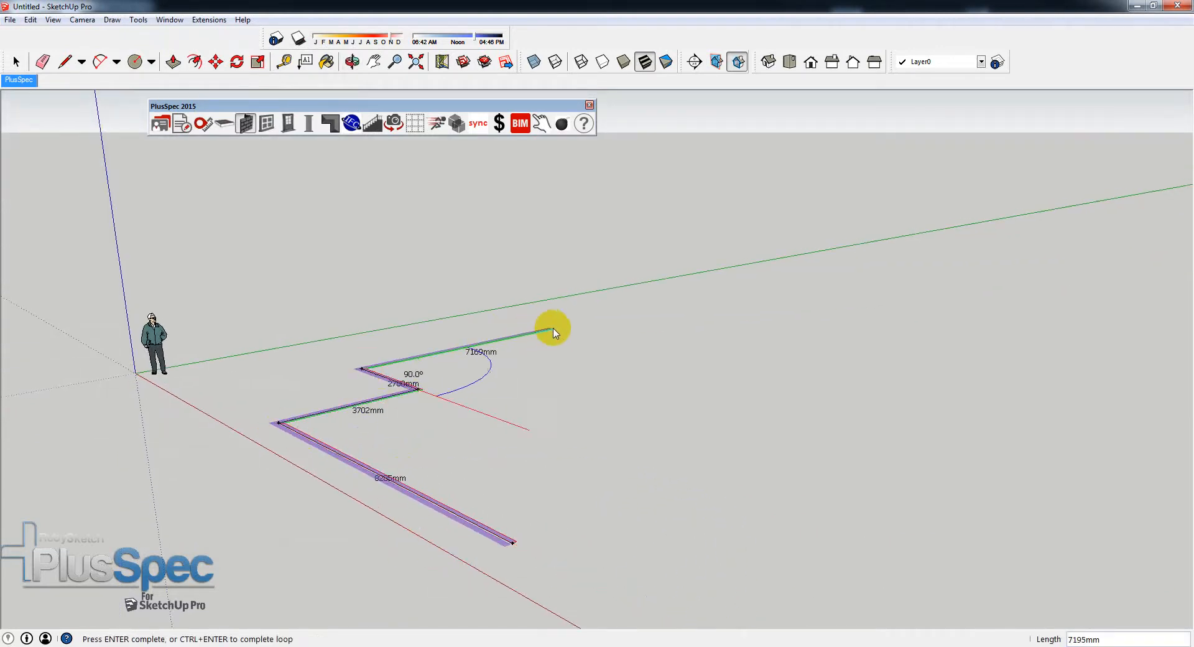
pyautogui.click(601, 319)
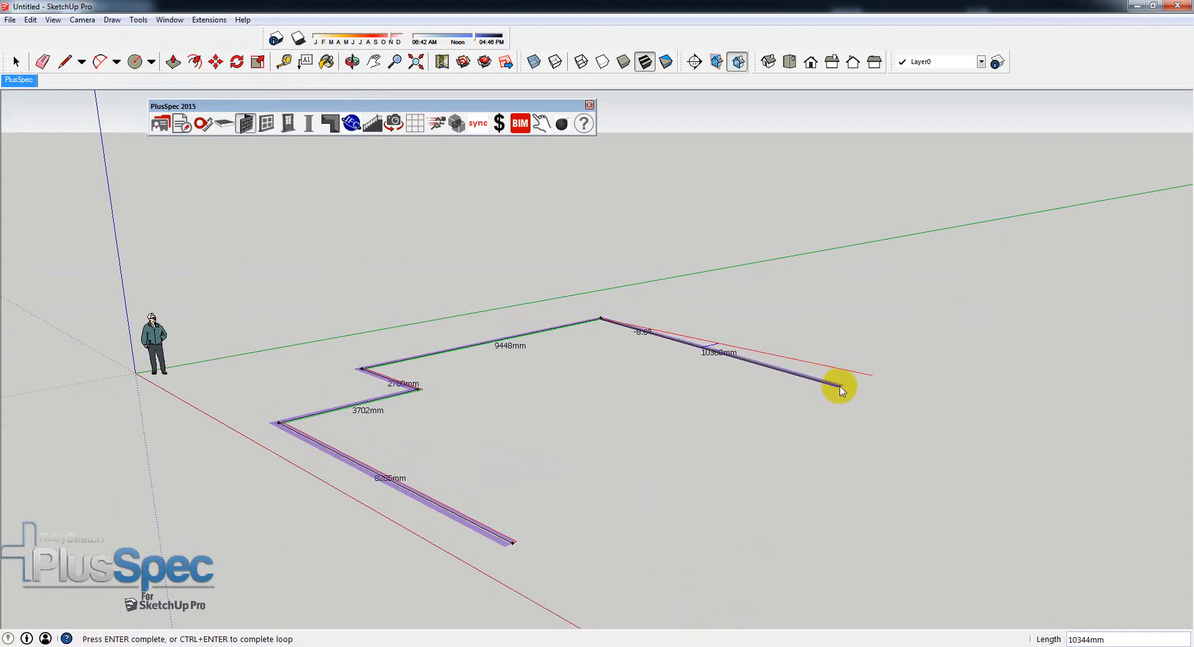
# Continue the outline with runs about 6.5 m, 4.1 m, 5.2 m and 13.3 m long, and close it at the starting corner
pyautogui.click(752, 350)
pyautogui.click(823, 328)
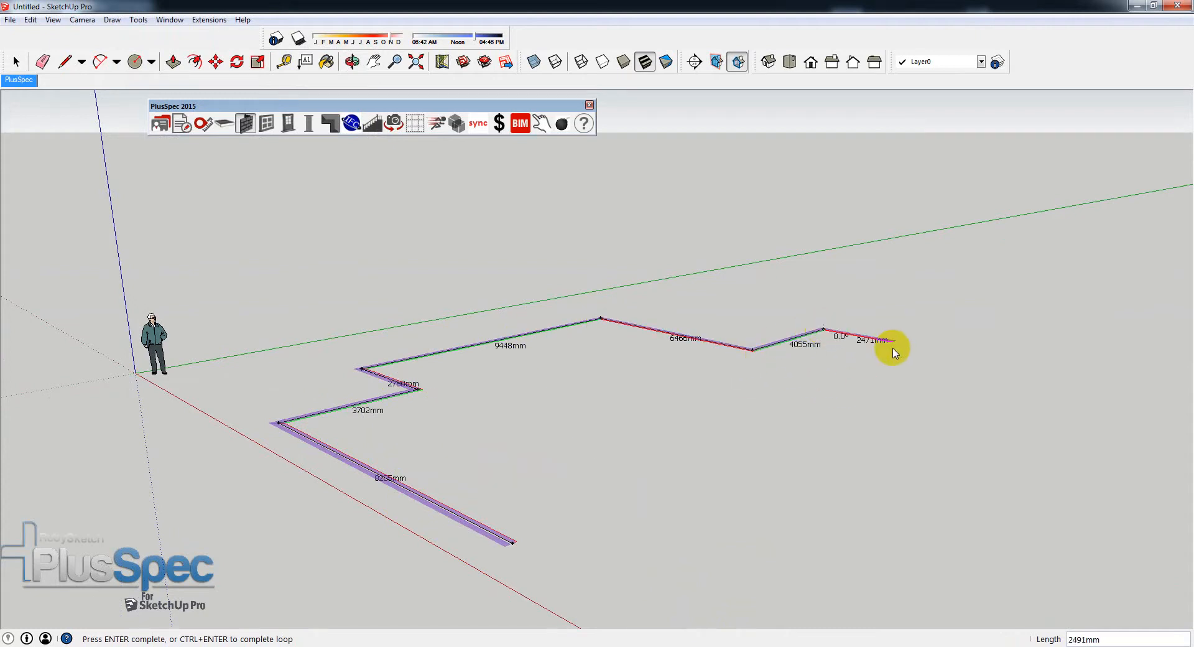
pyautogui.click(980, 357)
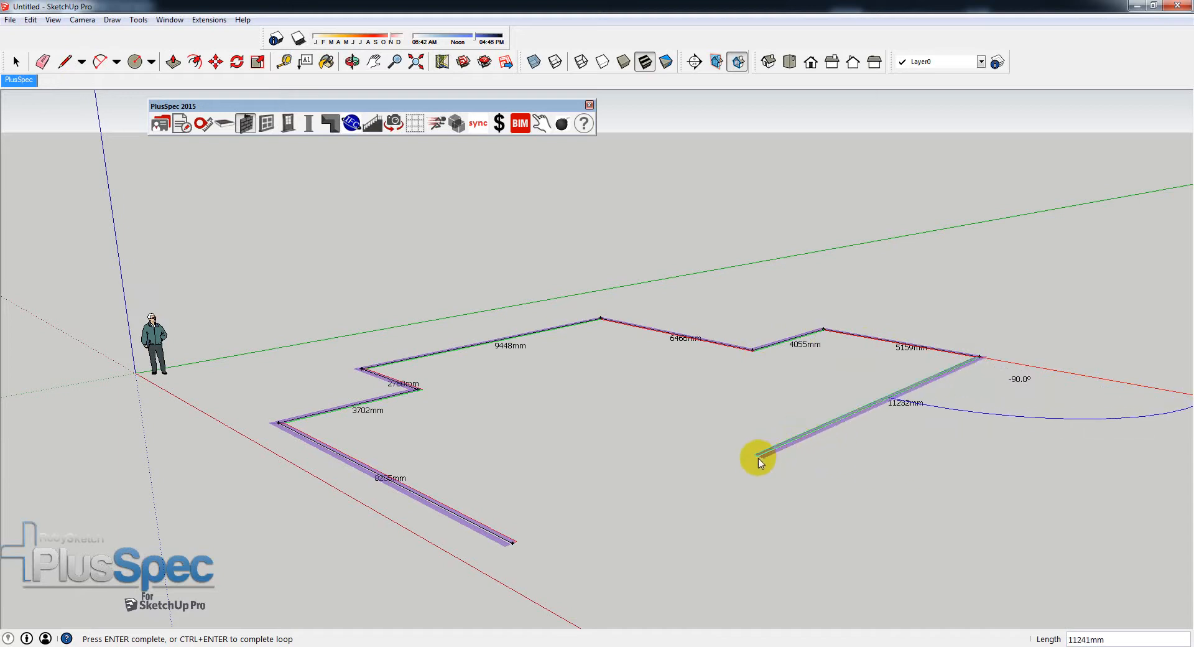
pyautogui.click(694, 483)
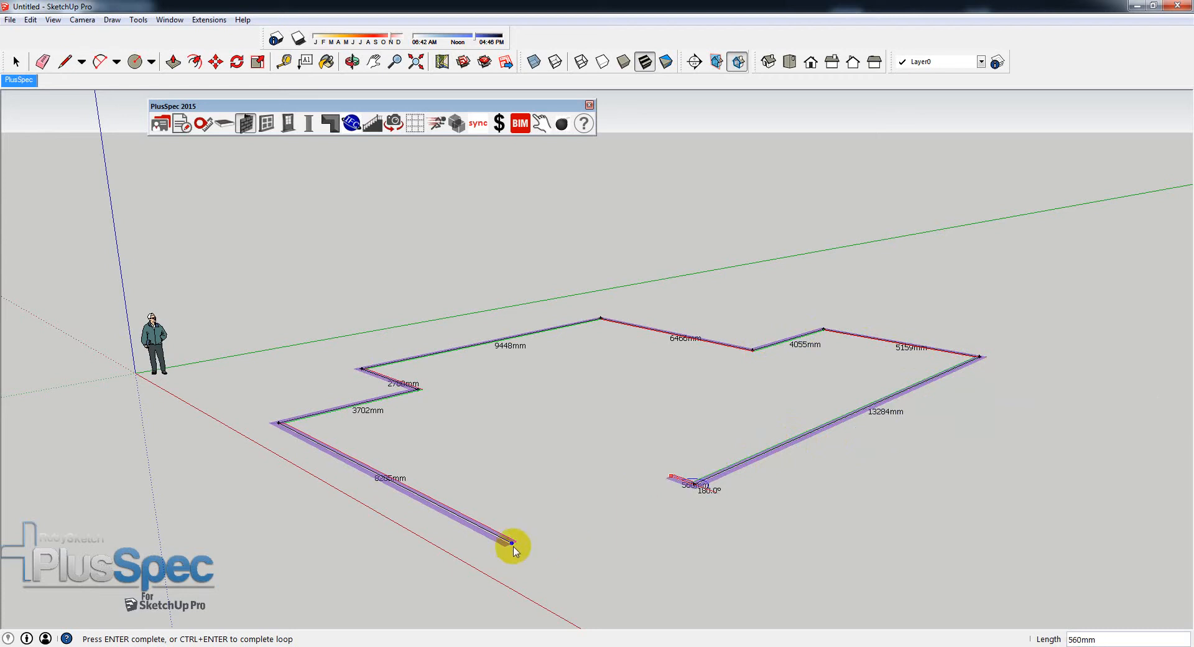
pyautogui.click(512, 543)
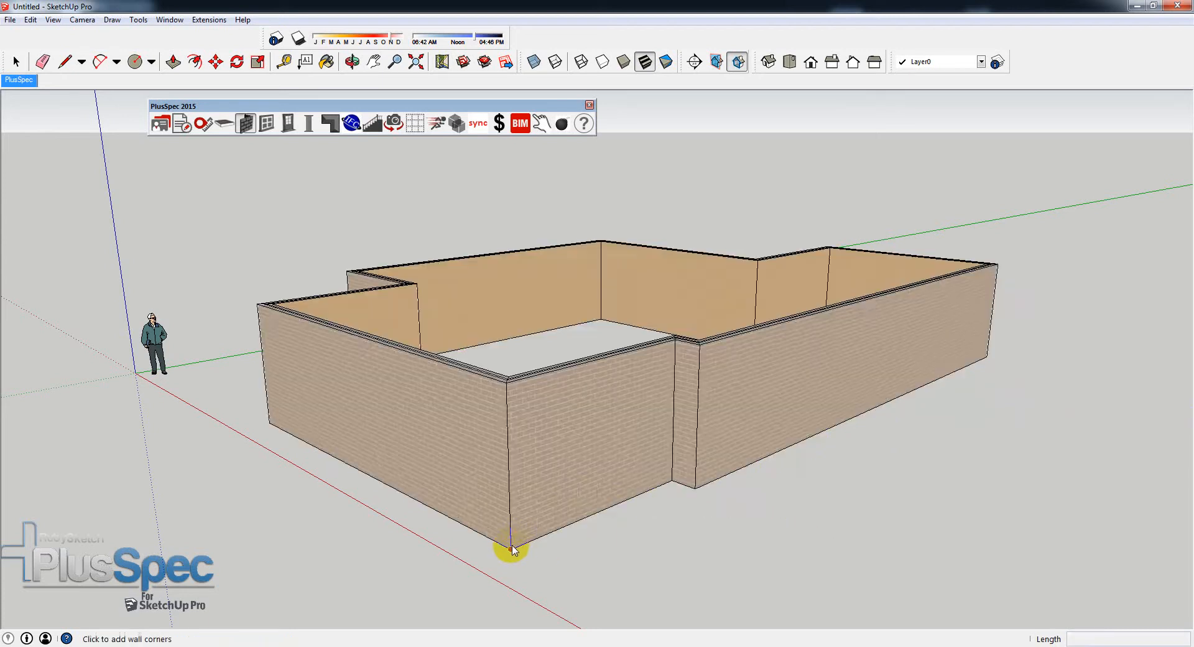
# Start generating a roof for the house from its front brick wall
pyautogui.press('o')
pyautogui.moveTo(539, 503); pyautogui.dragTo(852, 463)
pyautogui.press('space')
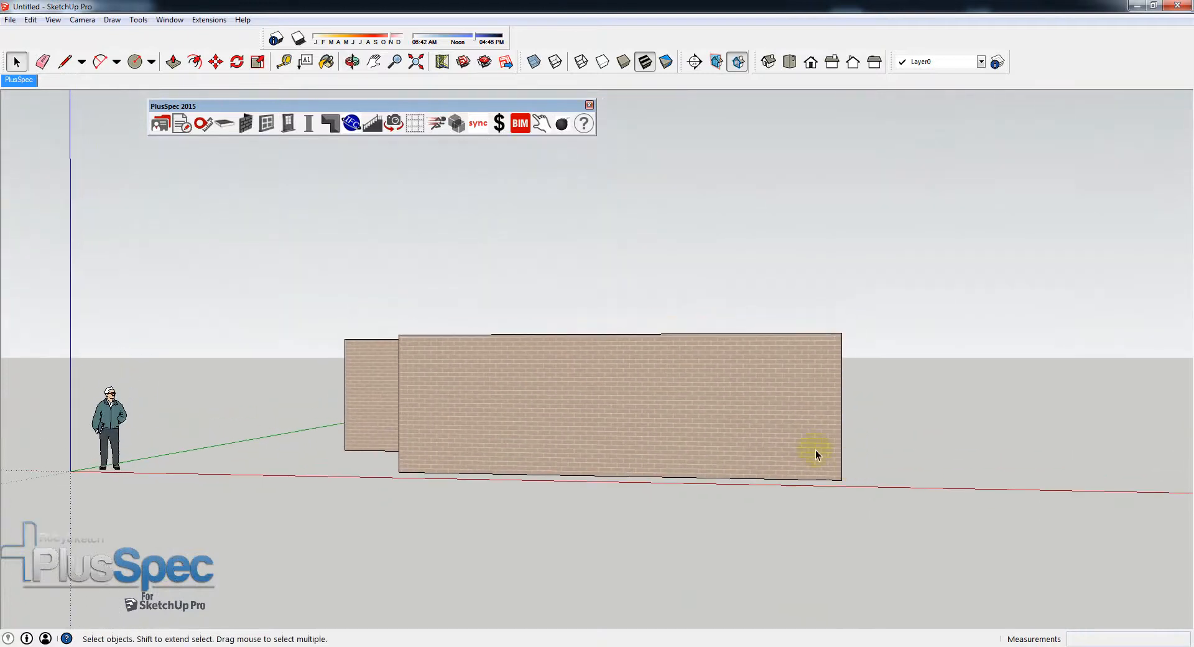
pyautogui.rightClick(545, 392)
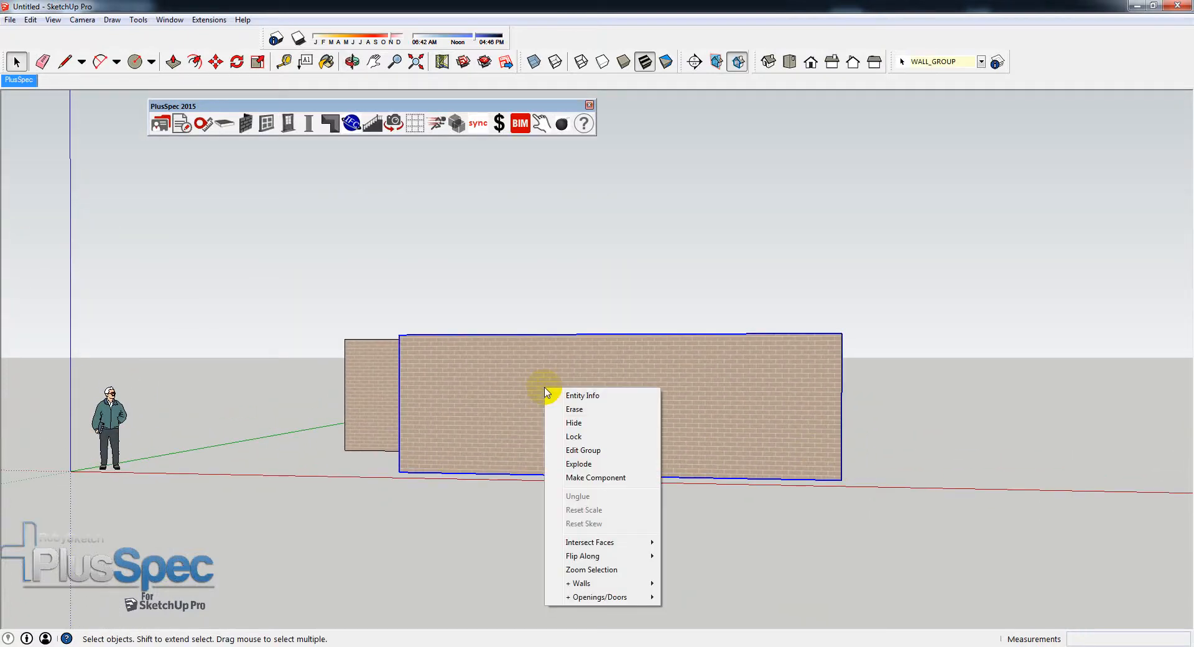
pyautogui.moveTo(608, 583)
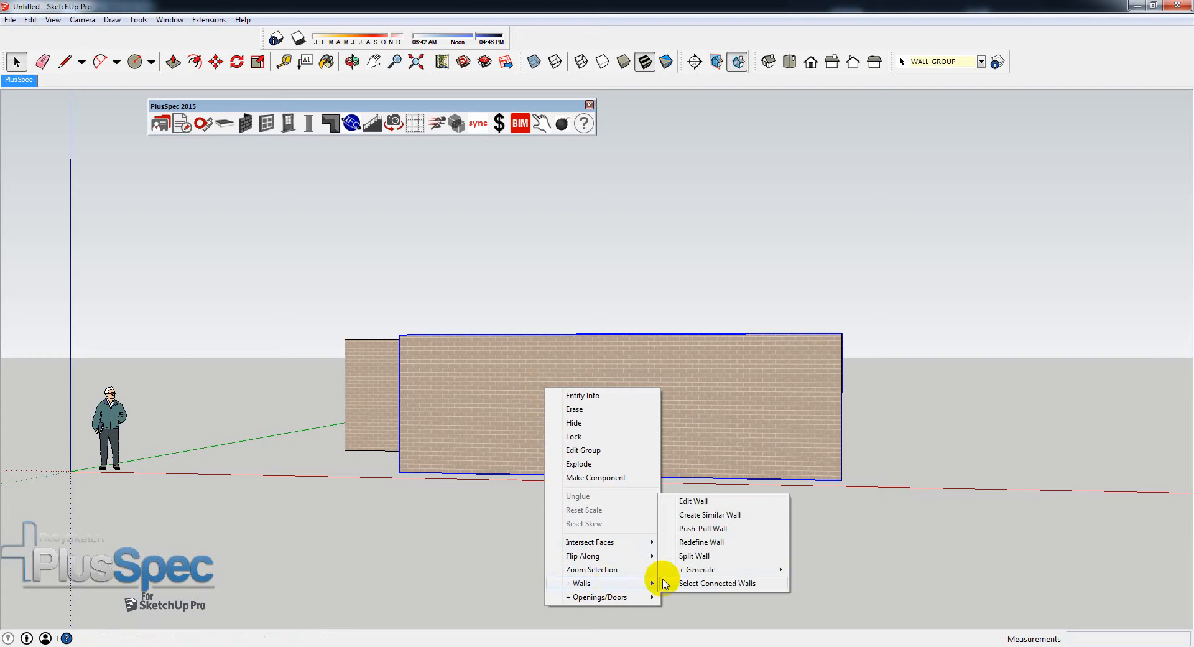
pyautogui.moveTo(715, 569)
pyautogui.click(812, 571)
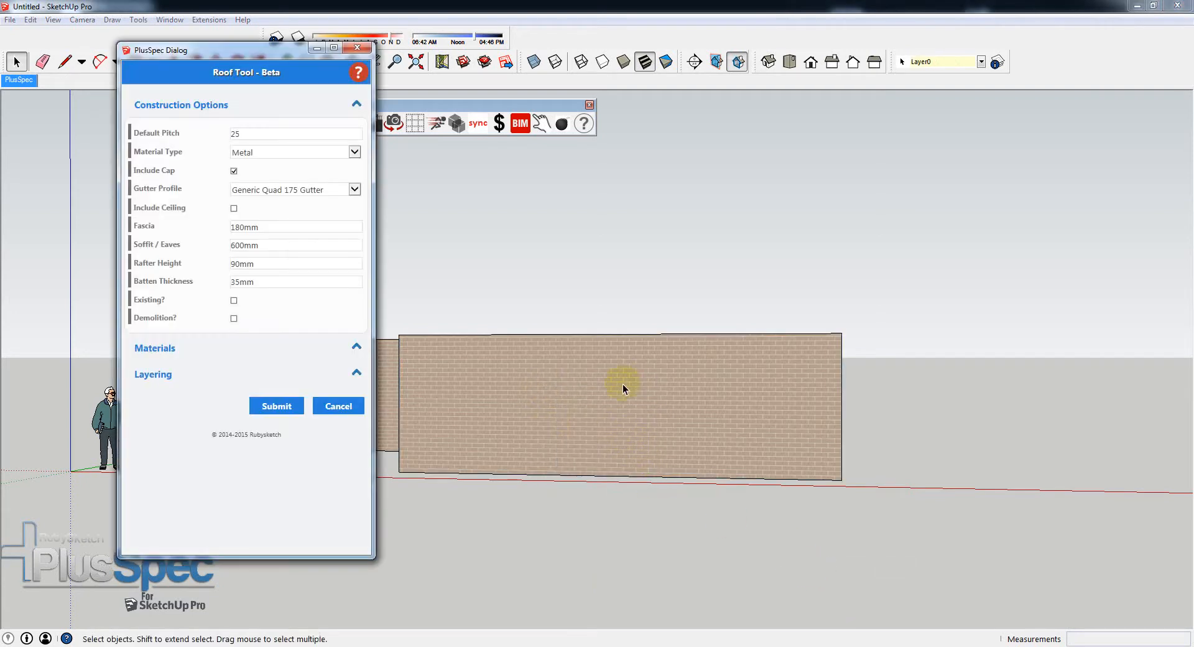
# Set the roofing material to Maroon Metal Roof and generate the metal roof with a 25 pitch
pyautogui.click(155, 347)
pyautogui.click(255, 377)
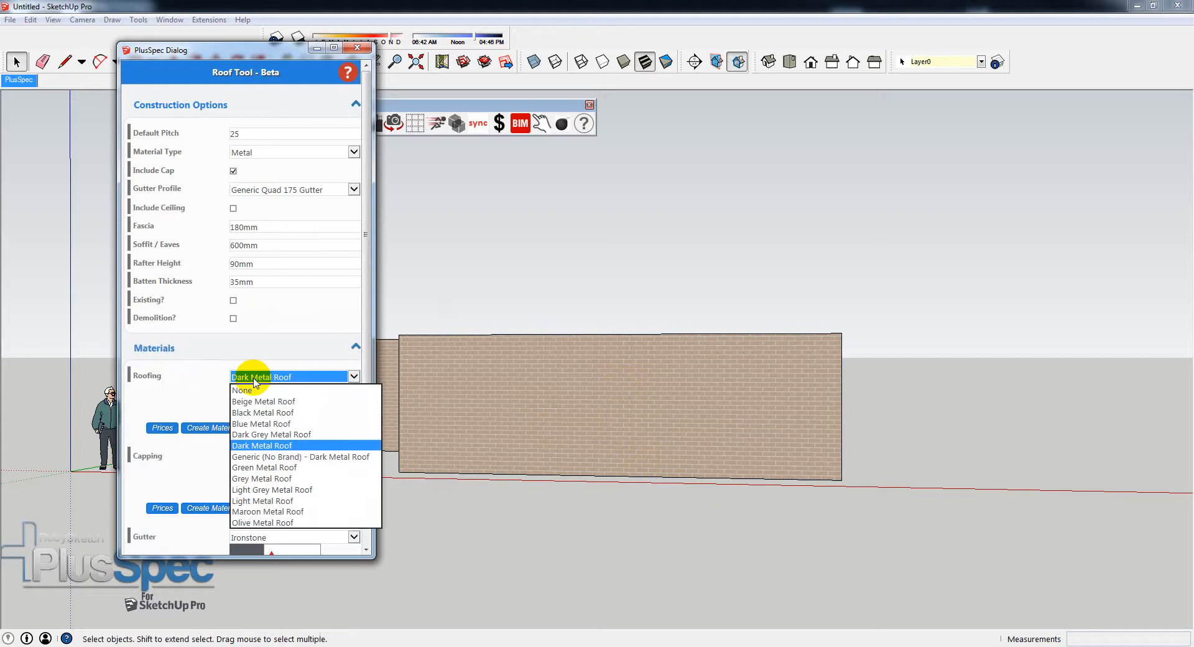
pyautogui.click(258, 401)
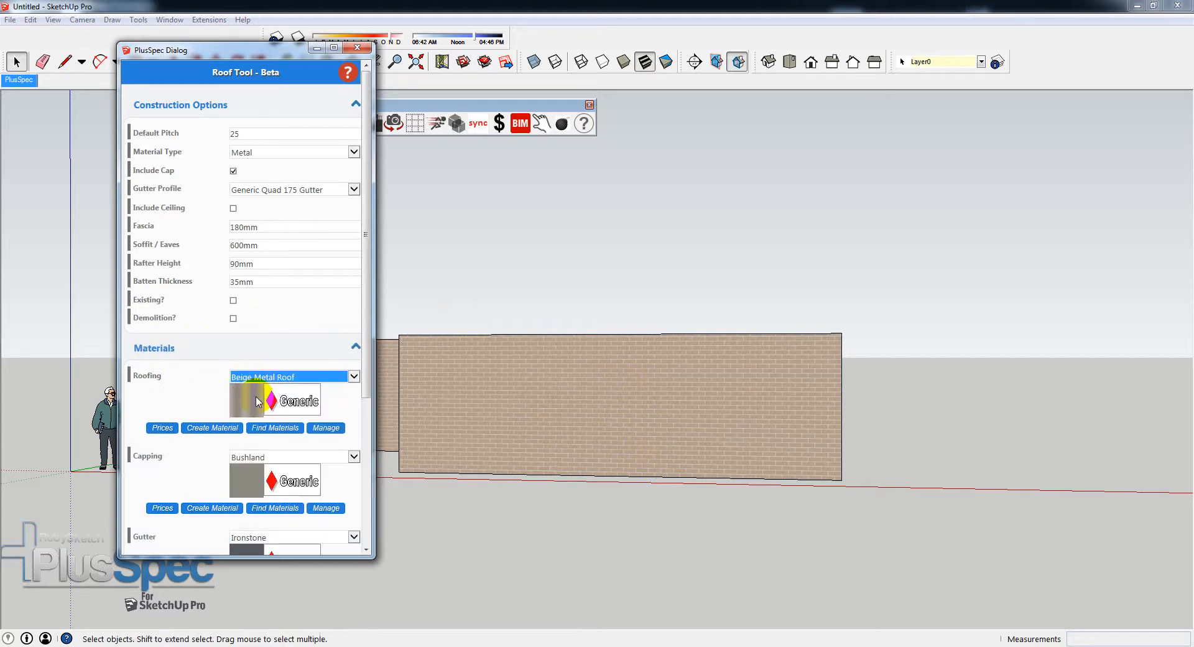
pyautogui.press('Down')
pyautogui.press('Down')
pyautogui.press('Down')
pyautogui.press('Down')
pyautogui.press('Down')
pyautogui.press('Down')
pyautogui.press('Down')
pyautogui.press('Up')
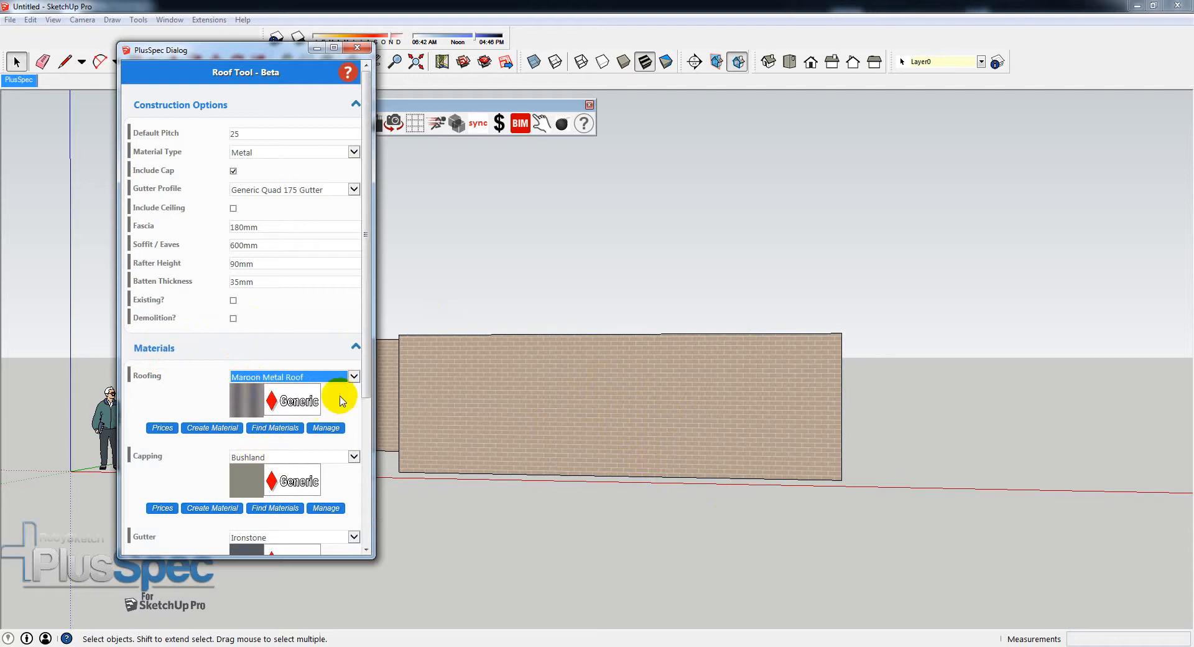
pyautogui.moveTo(365, 388); pyautogui.dragTo(360, 527)
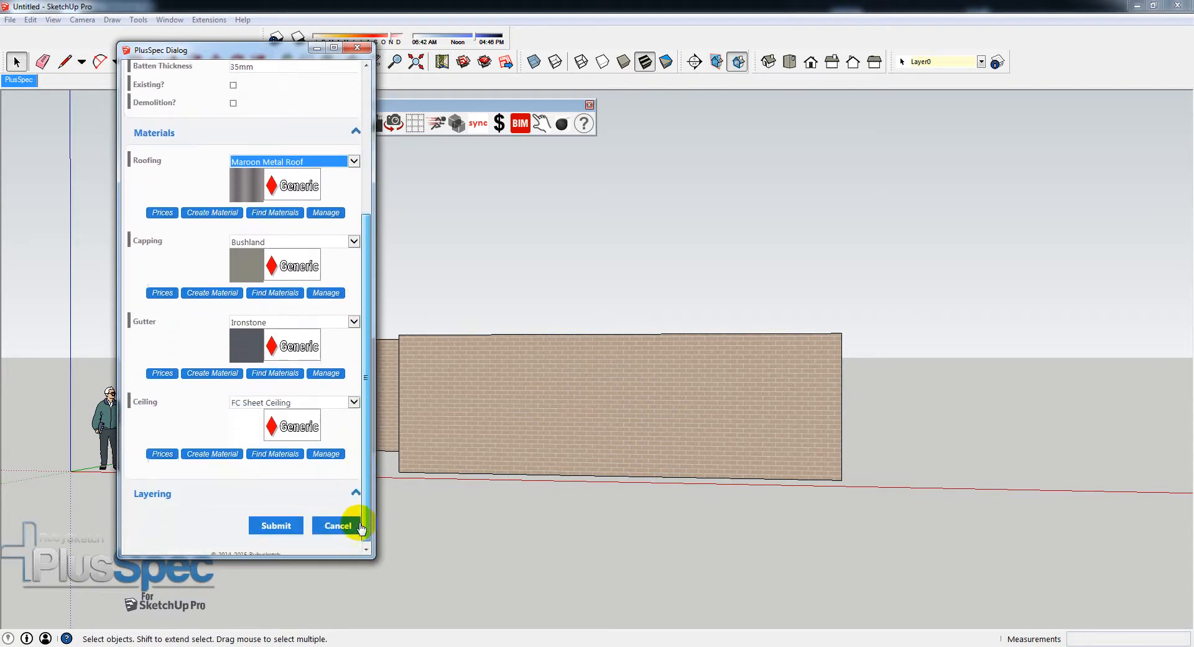
pyautogui.click(279, 524)
# Insert a wide Bifold Door with a 2100 mm header height in the middle of the front brick wall
pyautogui.press('o')
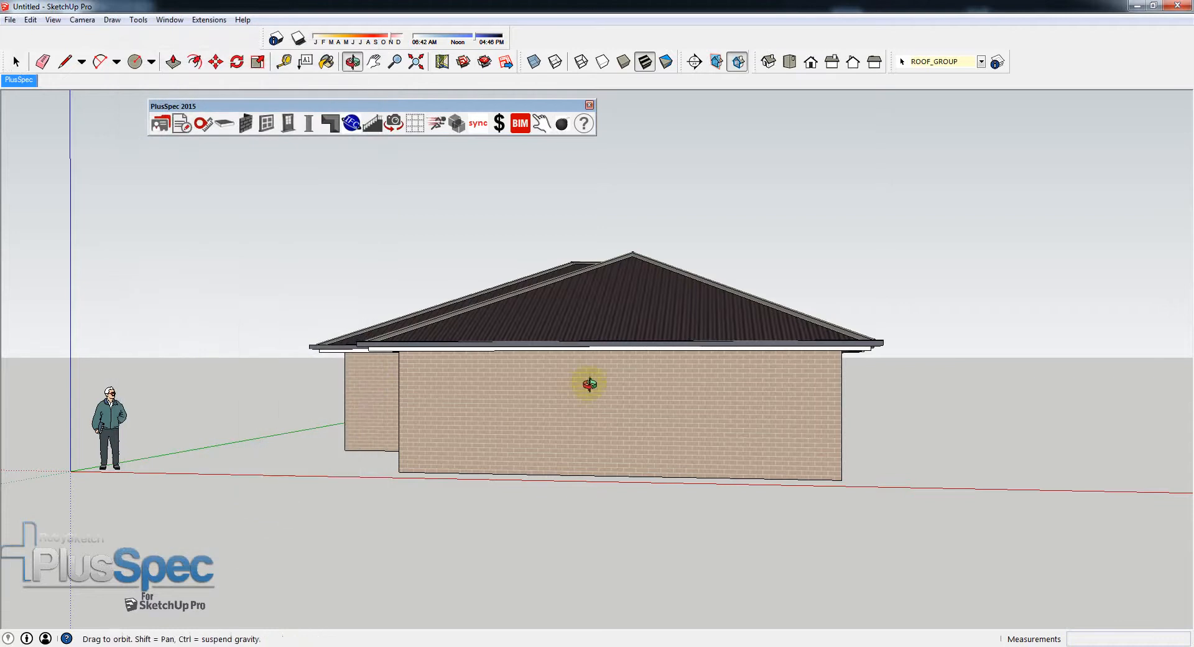
pyautogui.moveTo(589, 383); pyautogui.dragTo(662, 373)
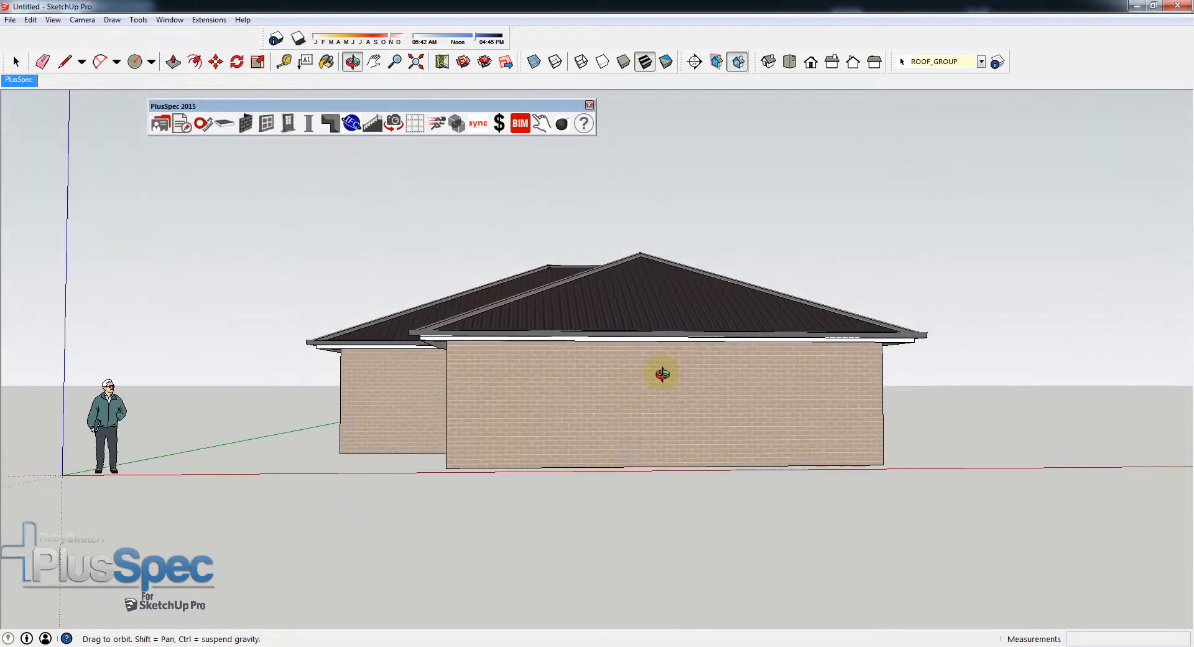
pyautogui.press('space')
pyautogui.scroll(2, 647, 376)
pyautogui.moveTo(639, 379); pyautogui.dragTo(539, 384, button='middle')
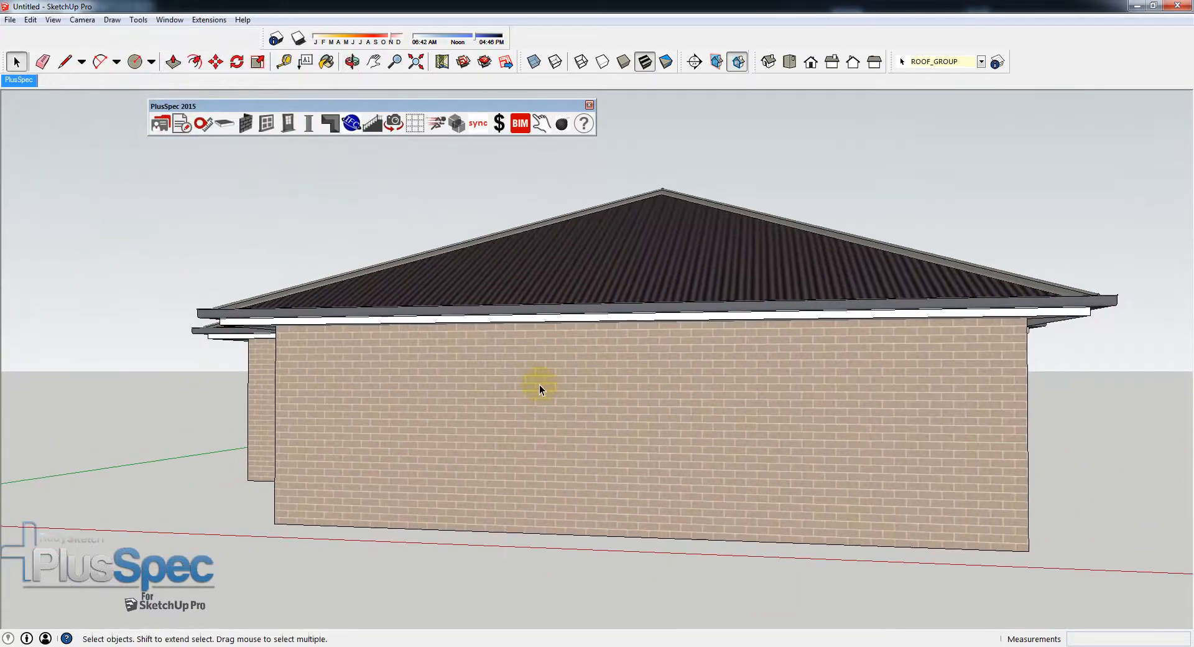
pyautogui.click(552, 409)
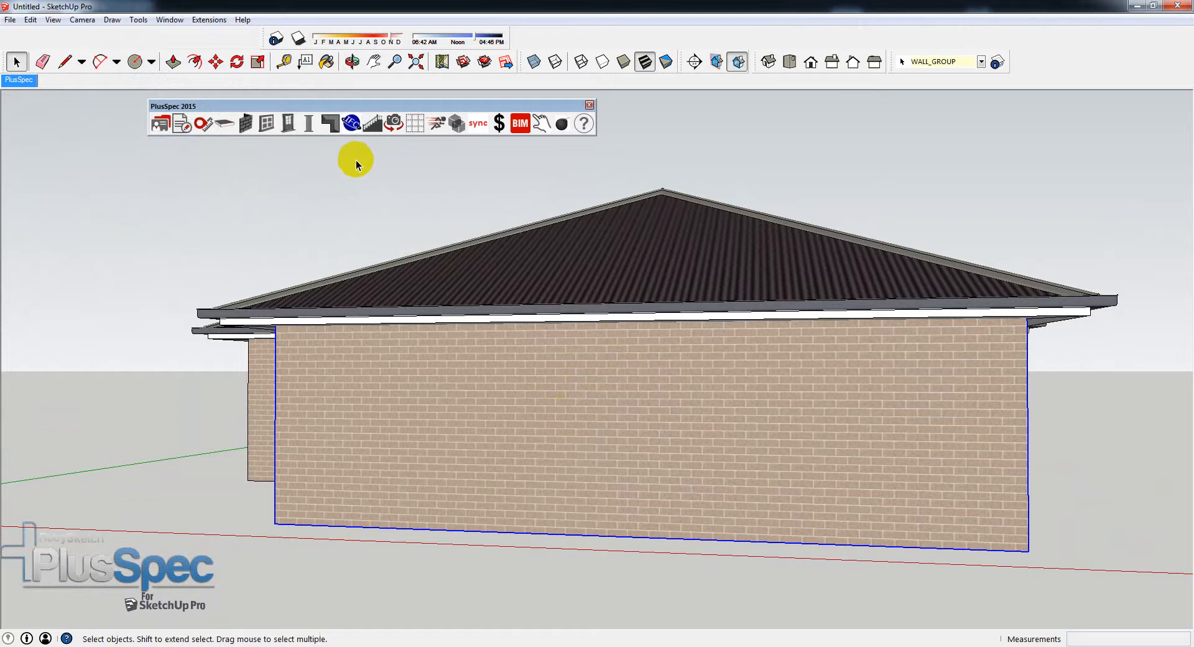
pyautogui.click(288, 123)
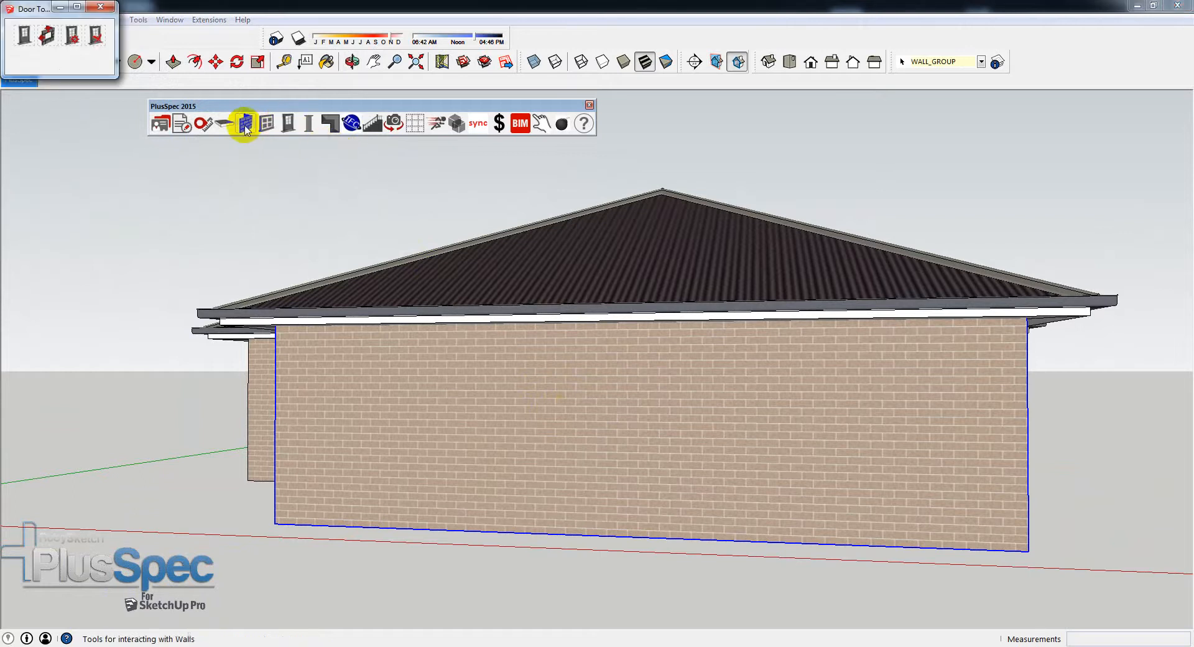
pyautogui.click(26, 37)
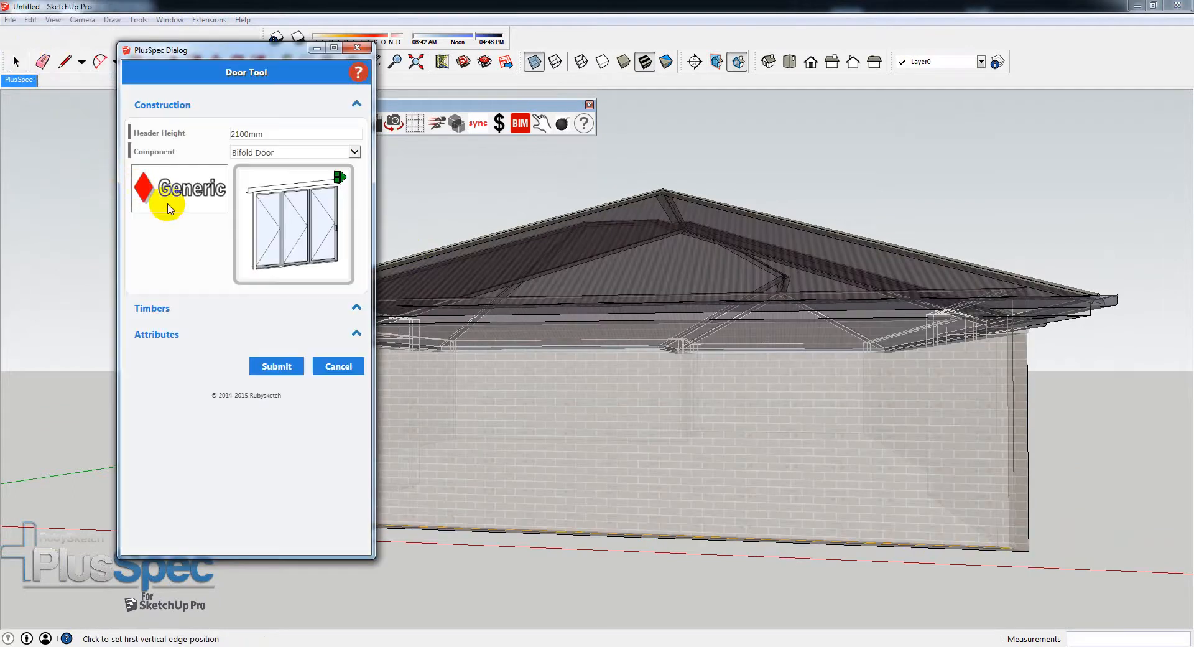
pyautogui.click(276, 366)
pyautogui.click(901, 544)
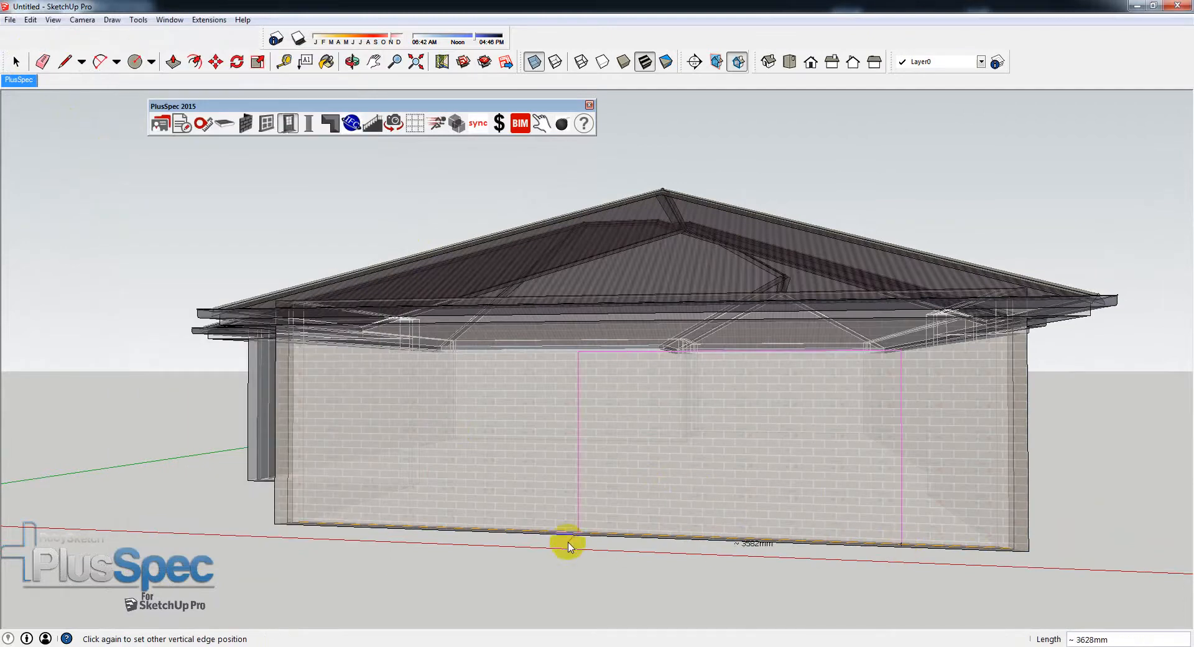
pyautogui.click(410, 544)
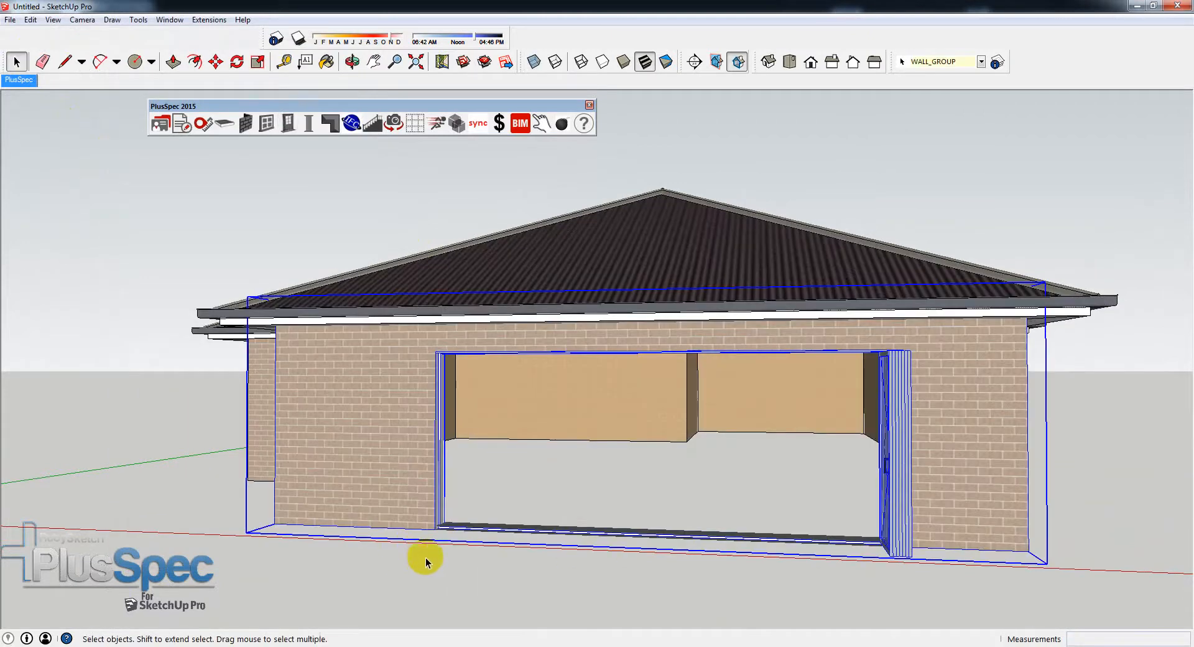
# Select the interior wall forming the far side of the room's corner and open the Wall Tool settings for it
pyautogui.scroll(8, 423, 557)
pyautogui.scroll(5, 475, 358)
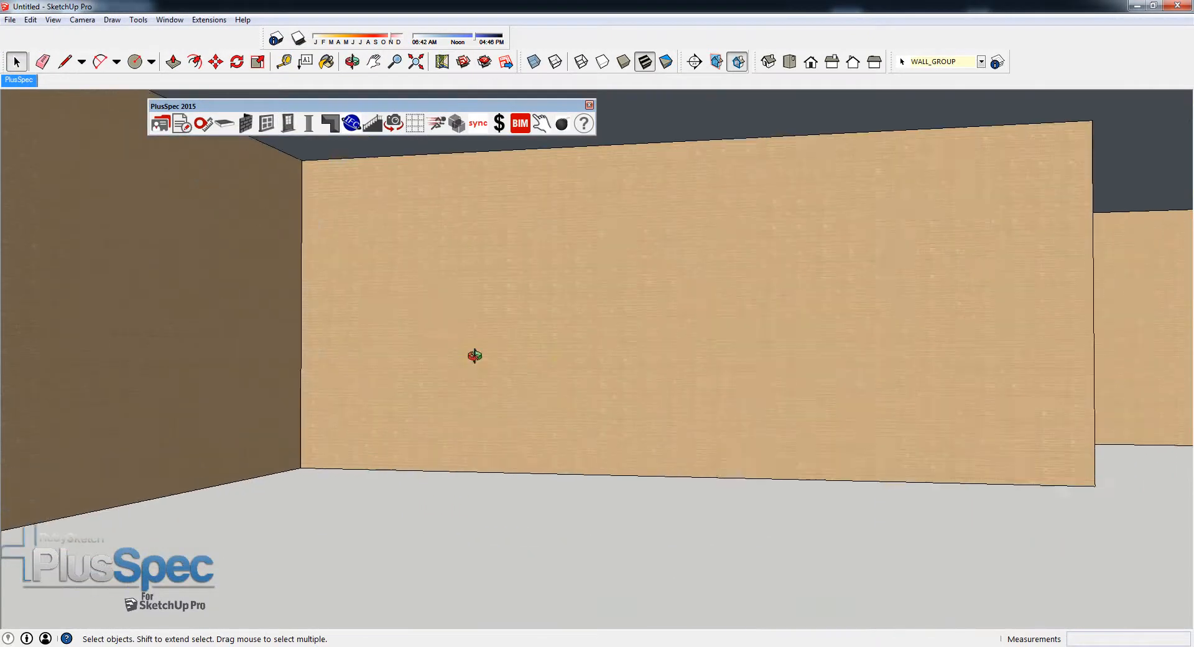
pyautogui.moveTo(474, 355); pyautogui.dragTo(666, 373, button='middle')
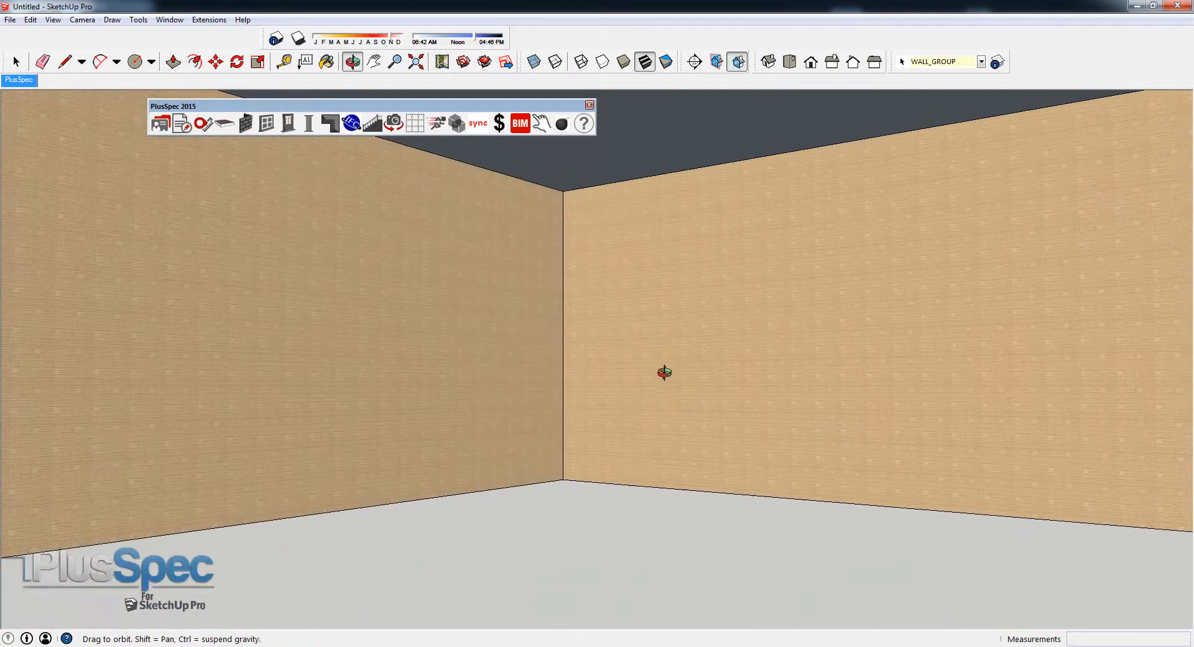
pyautogui.press('space')
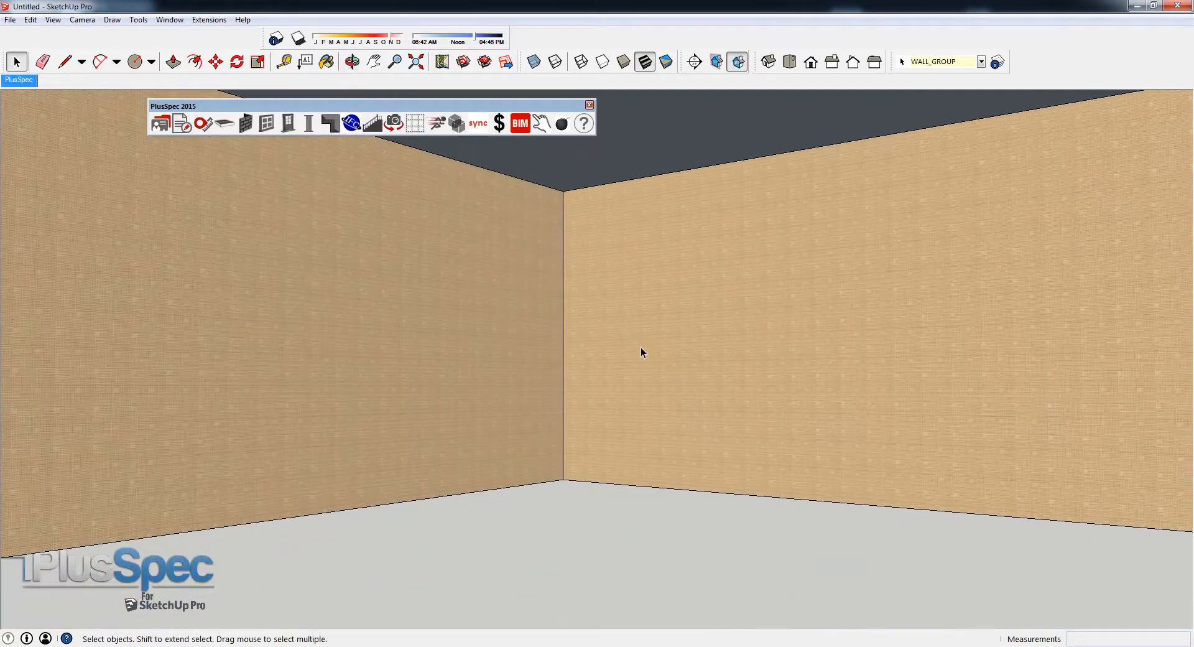
pyautogui.click(661, 341)
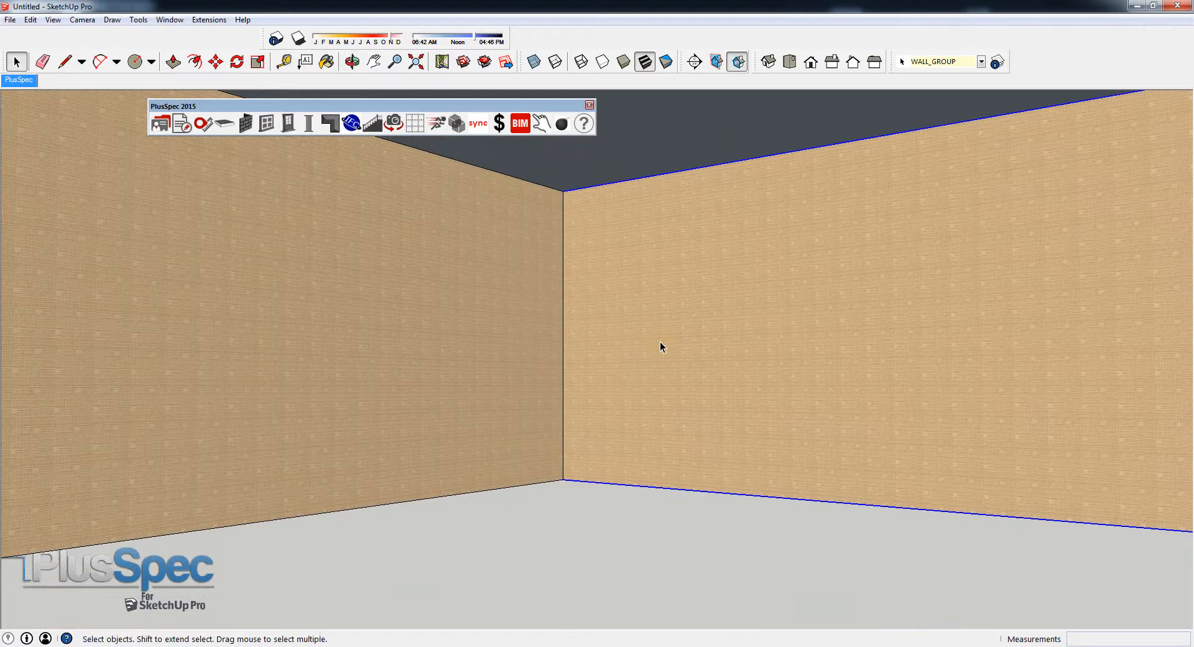
pyautogui.click(246, 124)
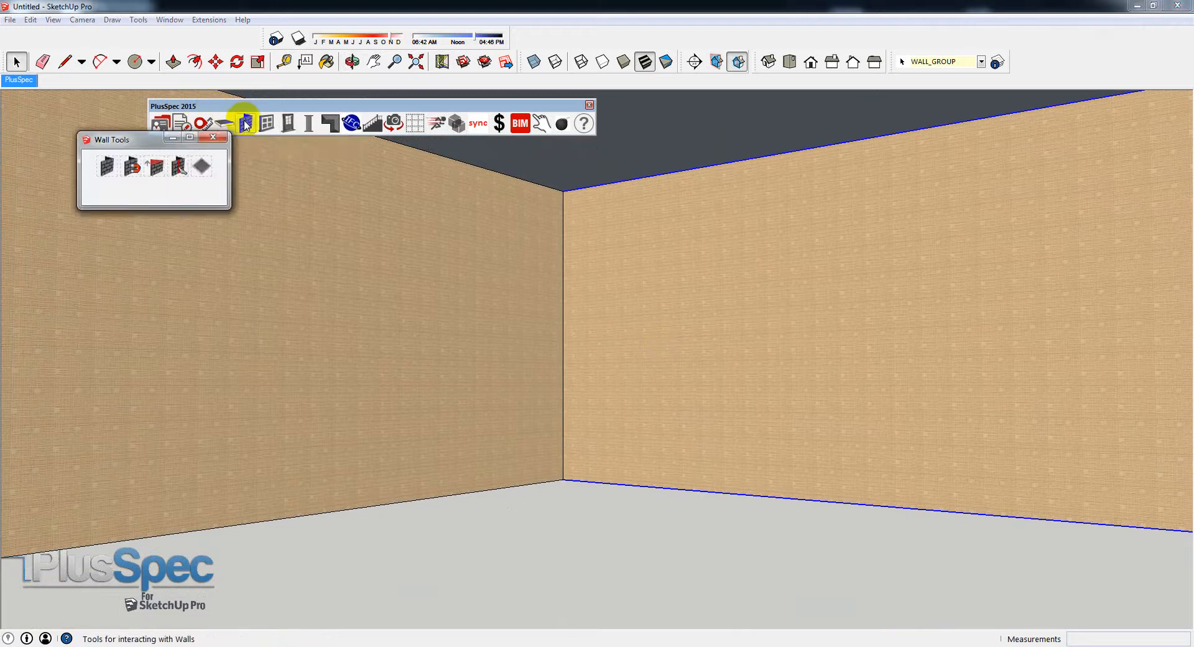
pyautogui.click(107, 166)
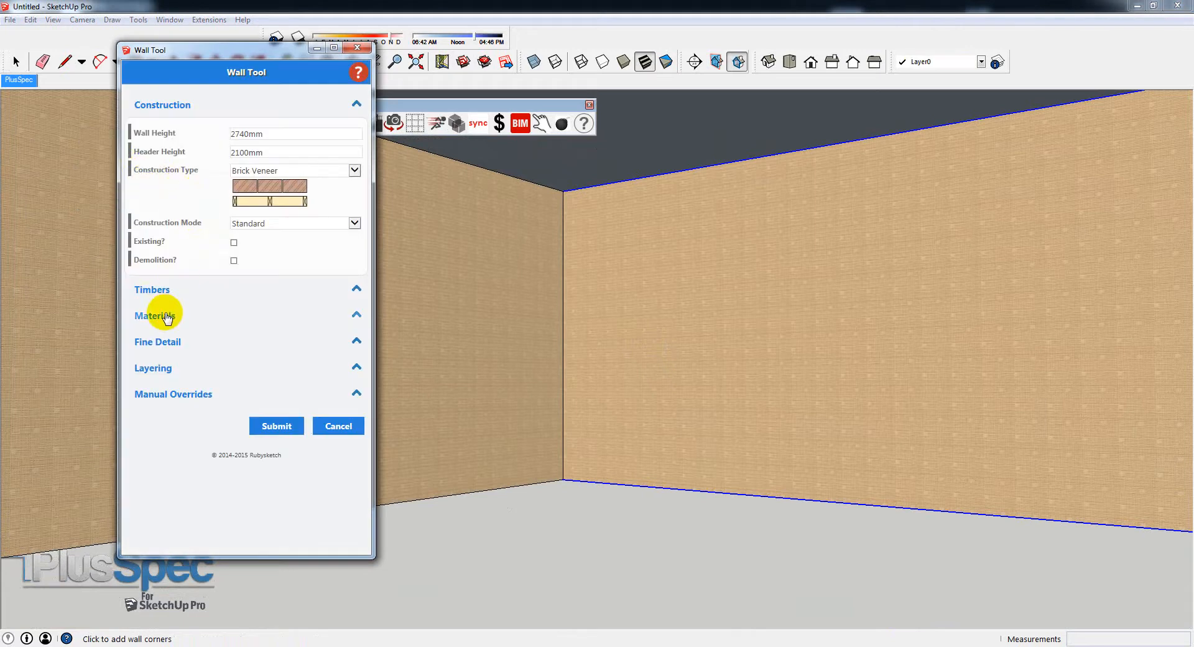
# Set the selected wall's interior lining material to Wallpaper 2 and apply it
pyautogui.click(163, 316)
pyautogui.scroll(-5, 224, 280)
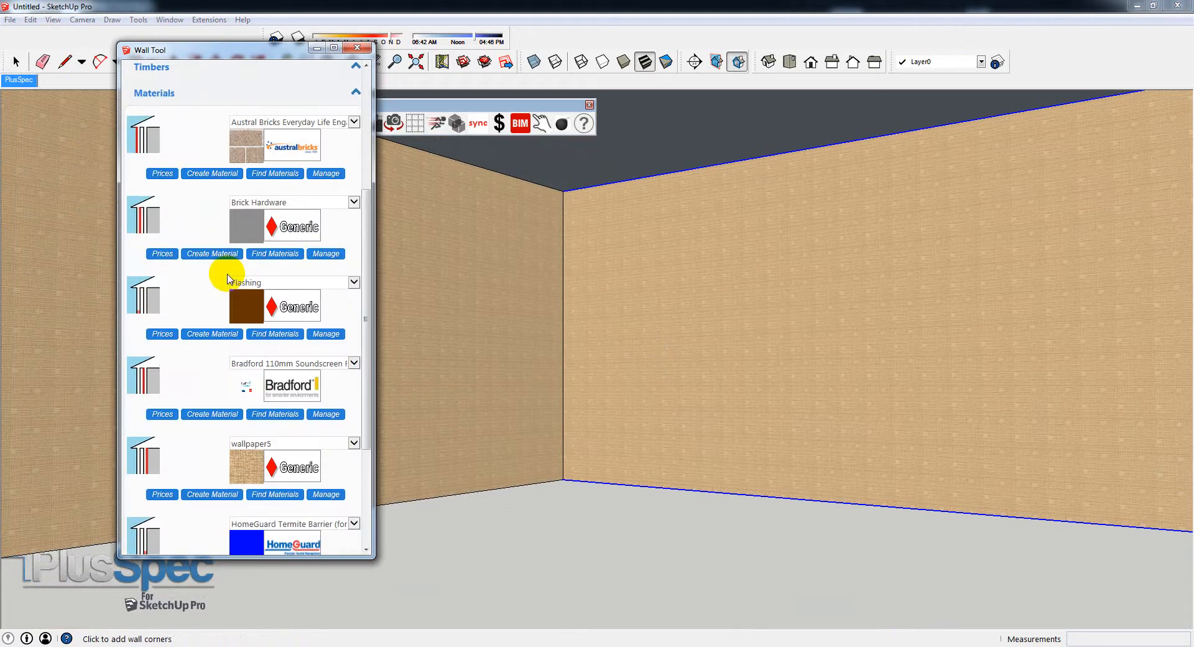
pyautogui.click(252, 369)
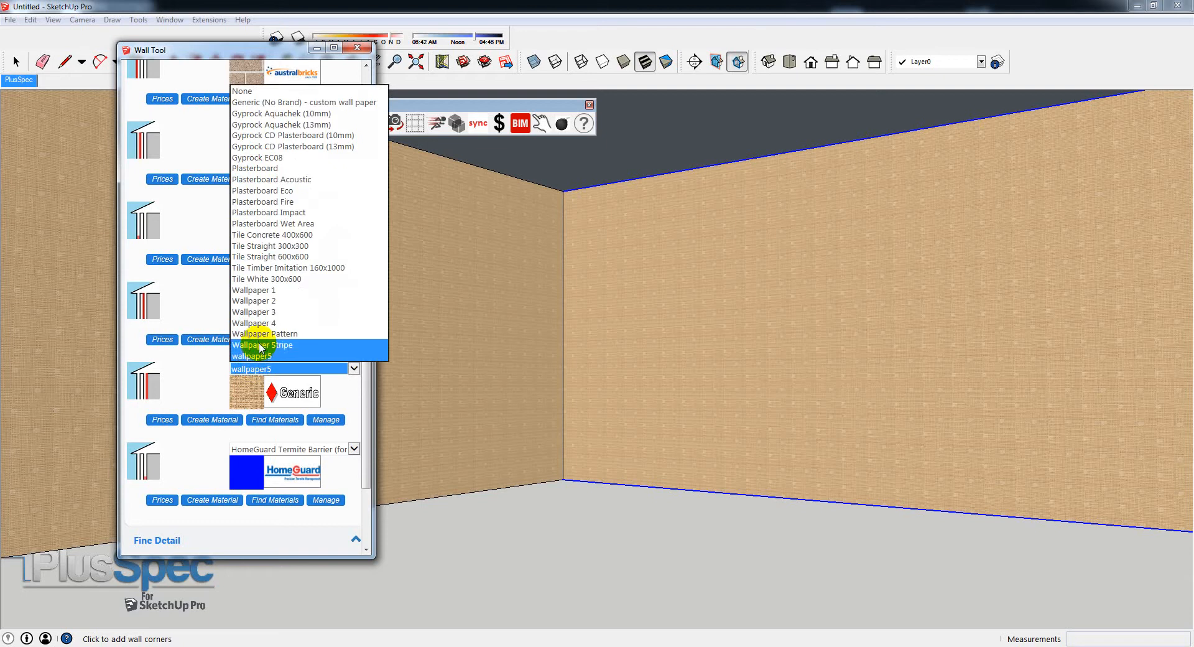
pyautogui.click(260, 346)
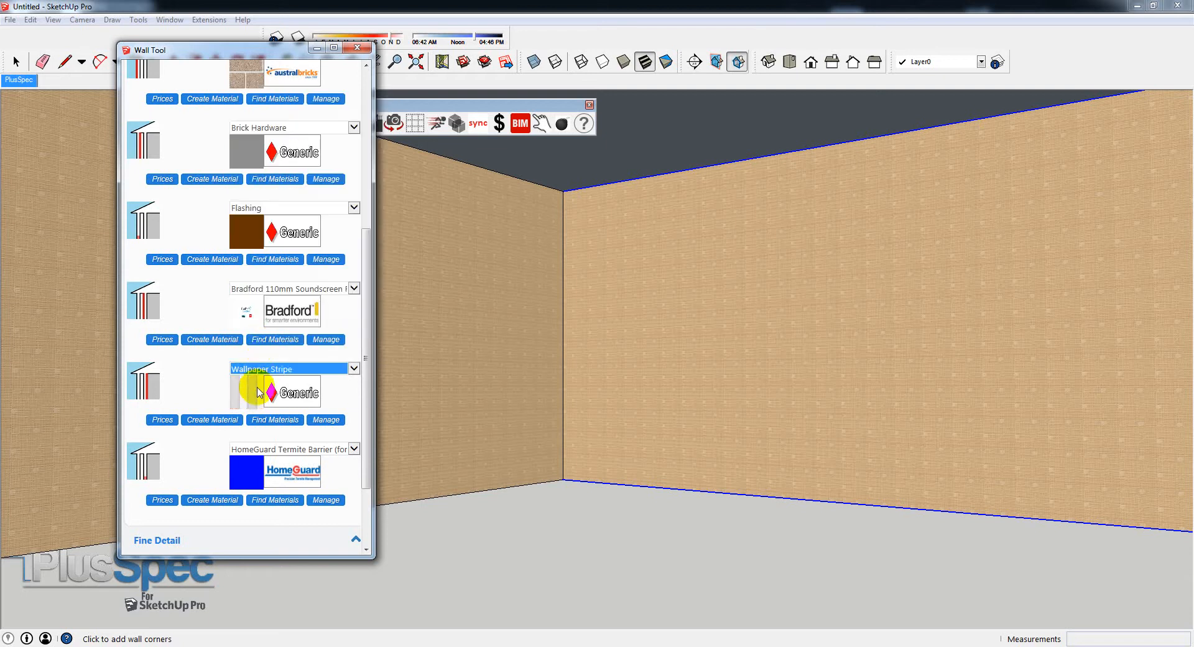
pyautogui.scroll(1, 260, 392)
pyautogui.scroll(1, 260, 392)
pyautogui.scroll(1, 260, 391)
pyautogui.scroll(2, 260, 392)
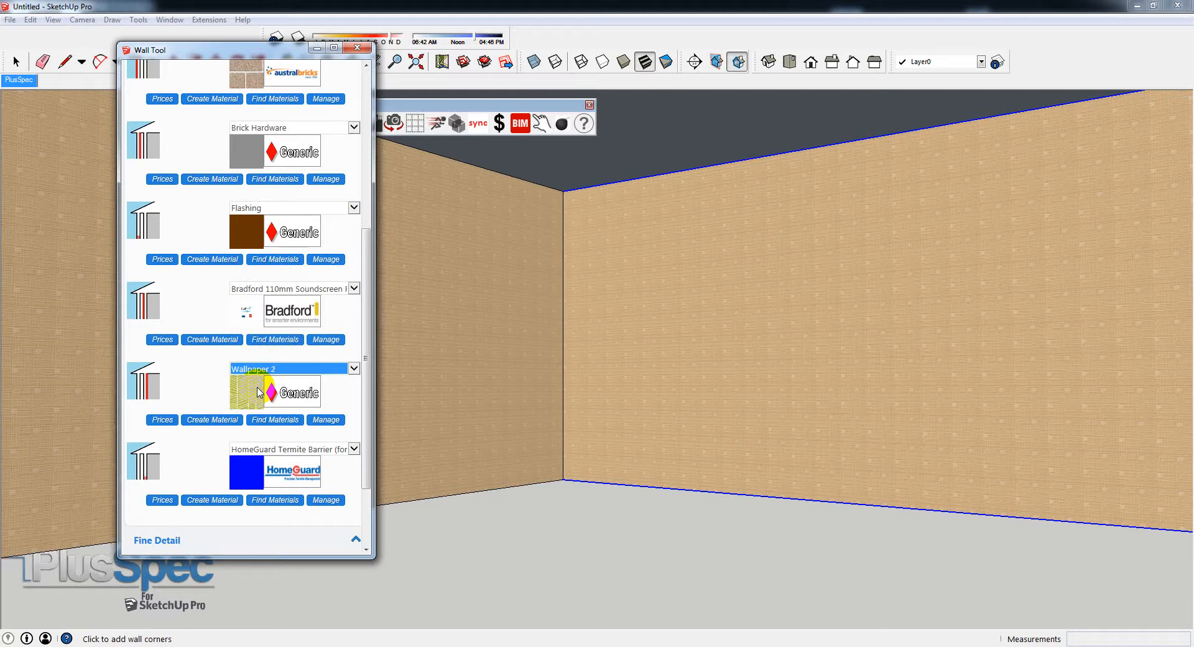
pyautogui.scroll(-1, 260, 392)
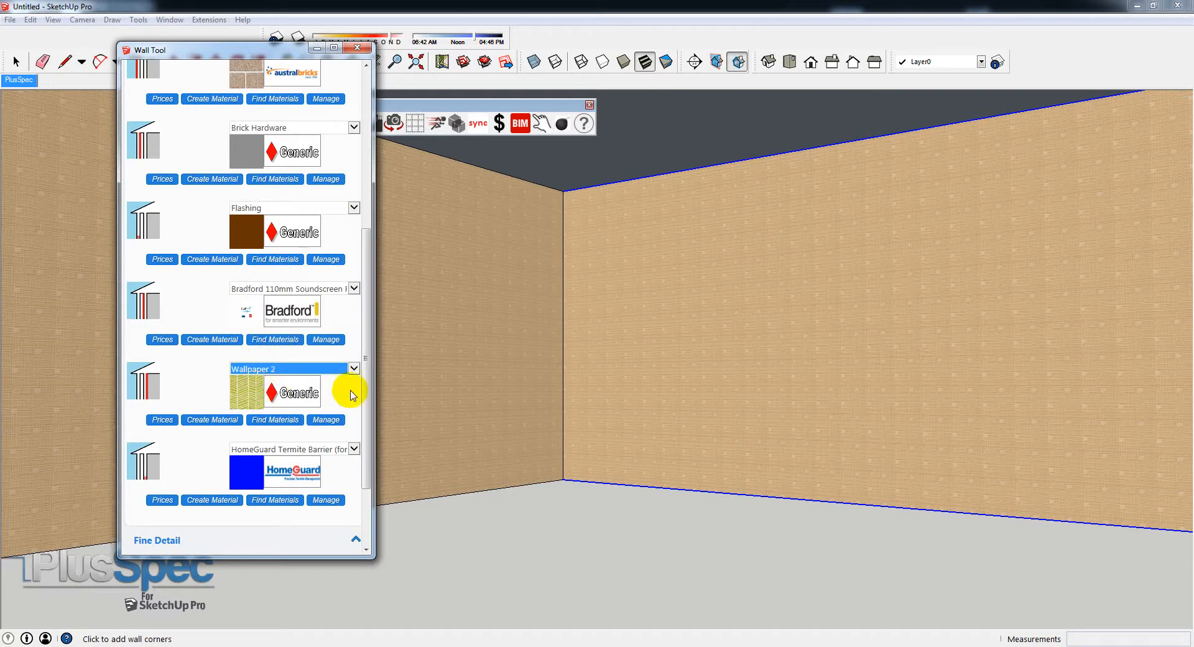
pyautogui.scroll(-3, 364, 396)
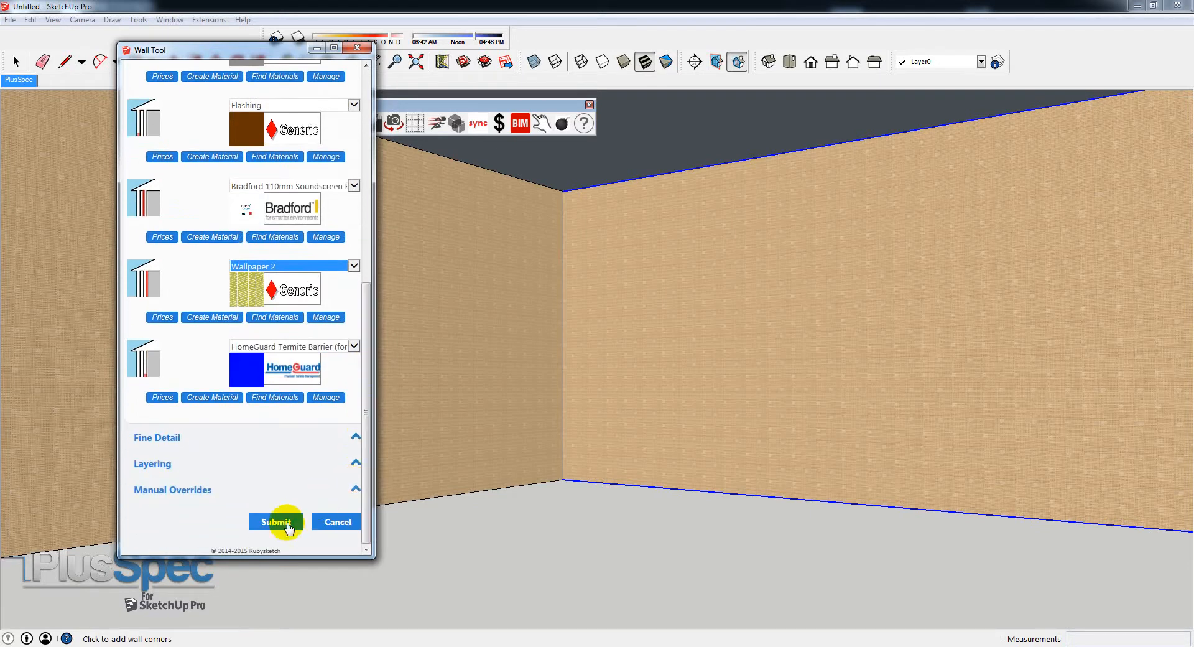
pyautogui.click(283, 526)
# Select the wallpapered wall and set up a Bifold Window (AWS Vantage) for insertion into it
pyautogui.press('o')
pyautogui.moveTo(677, 366); pyautogui.dragTo(538, 394)
pyautogui.press('space')
pyautogui.click(560, 403)
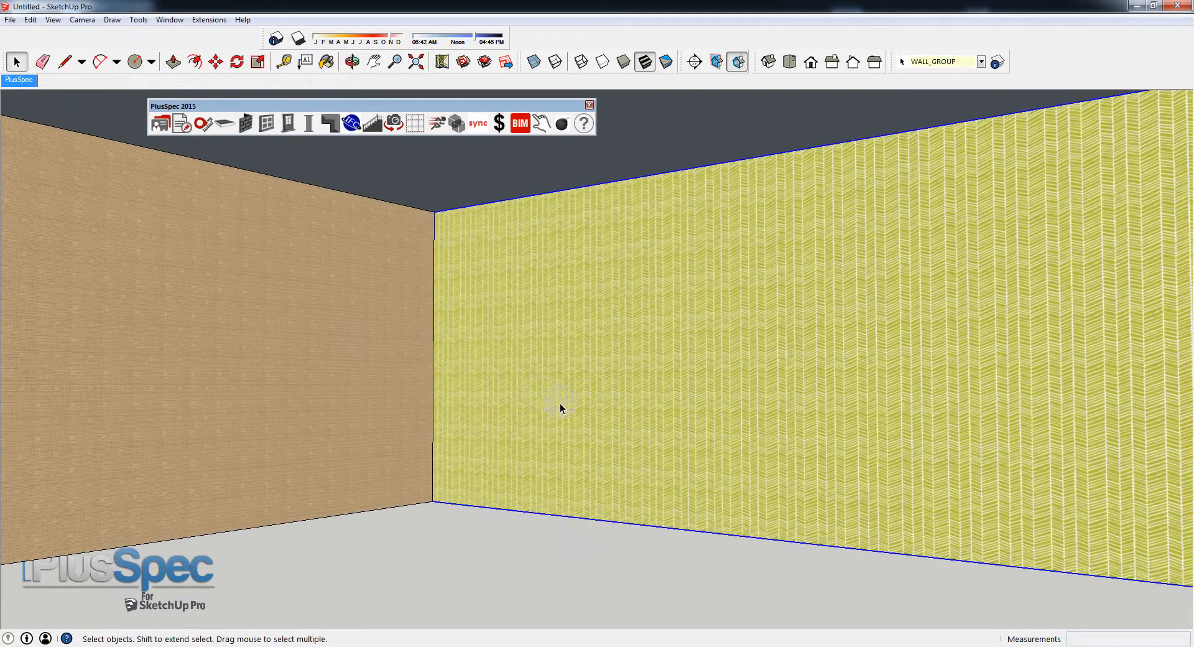
pyautogui.click(266, 122)
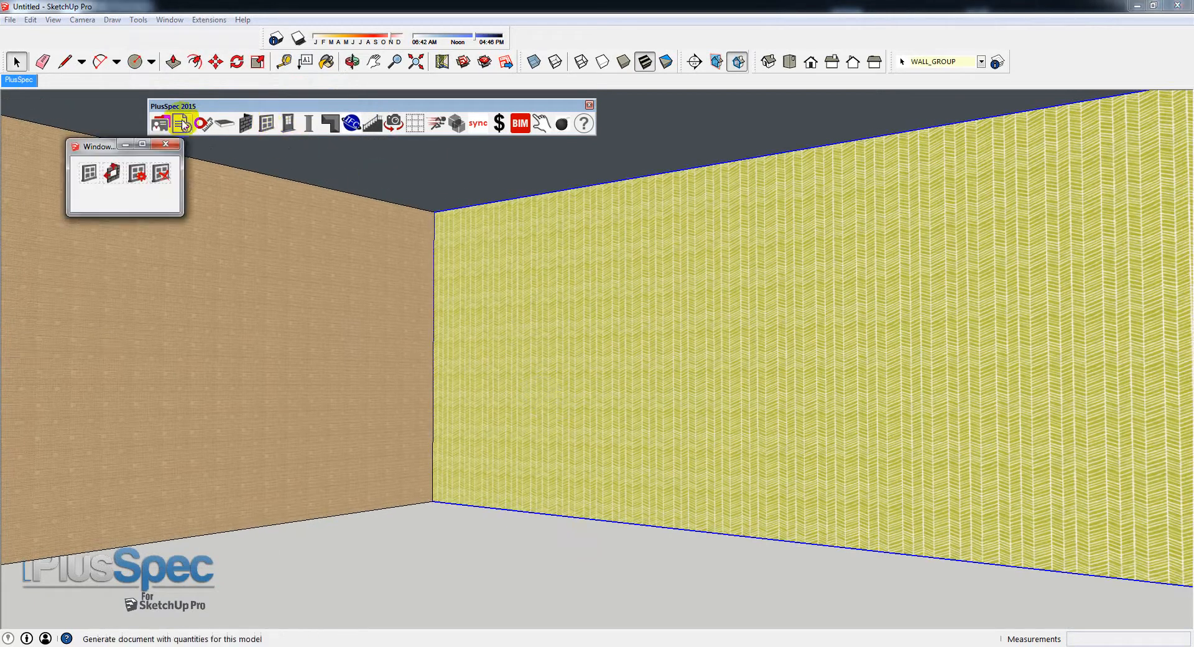
pyautogui.click(90, 174)
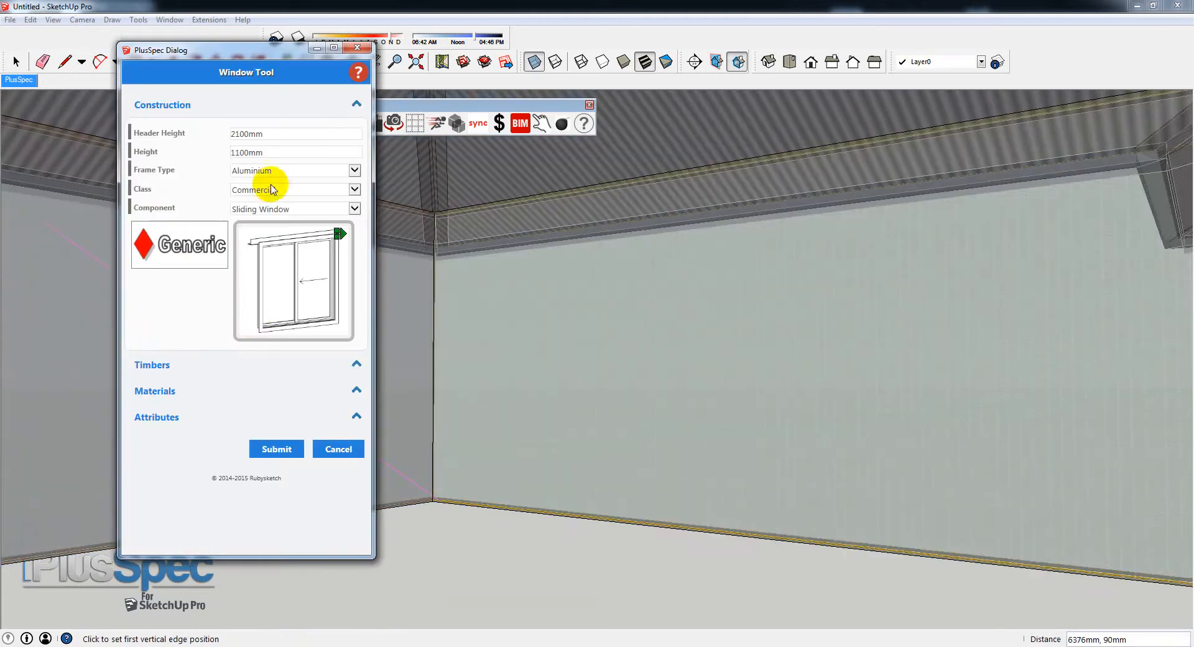
pyautogui.click(274, 210)
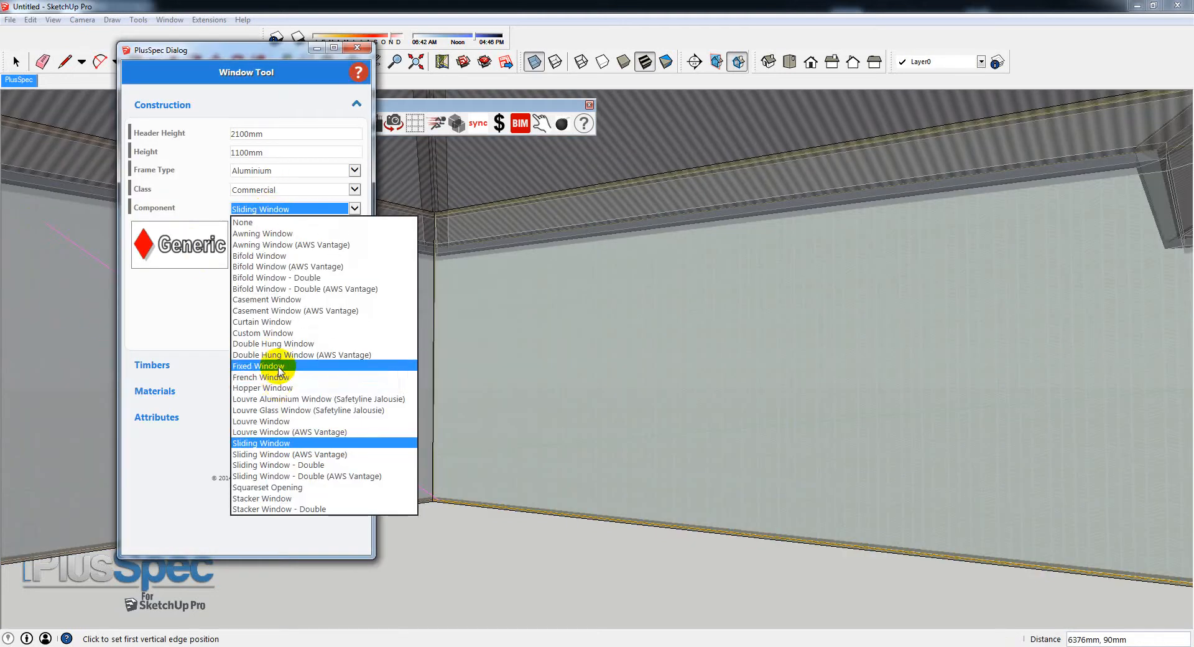
pyautogui.click(283, 268)
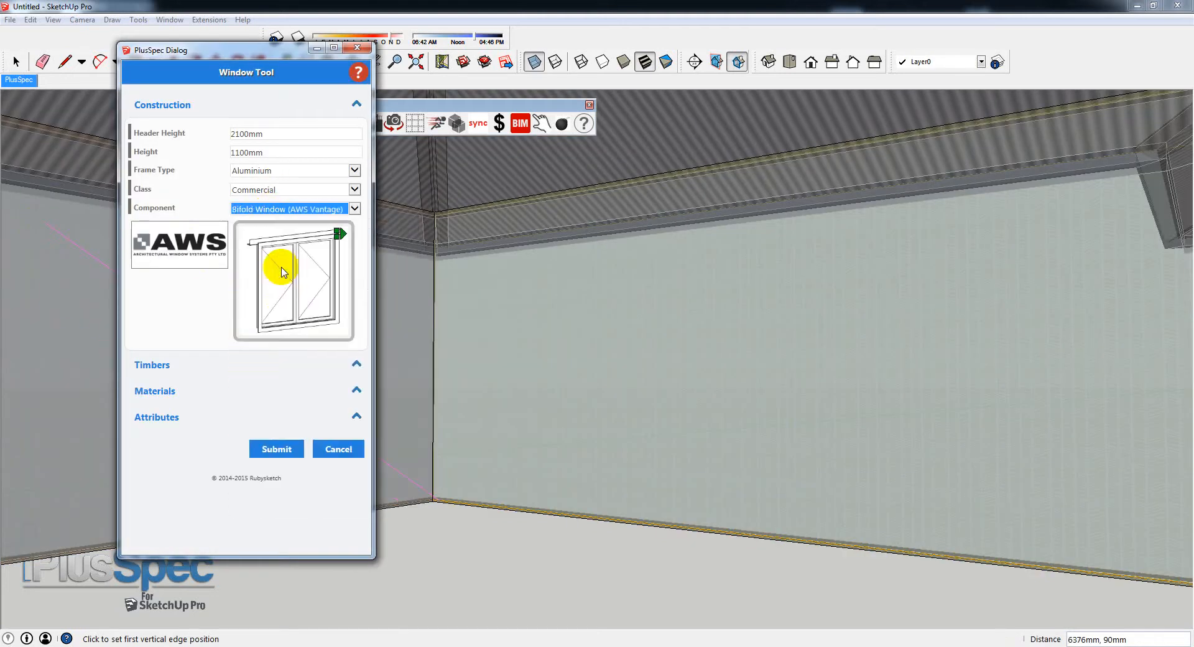
pyautogui.click(282, 446)
# Place two bifold windows in the wallpapered wall, starting about 0.5 m and 3.1 m from its corner end
pyautogui.click(474, 503)
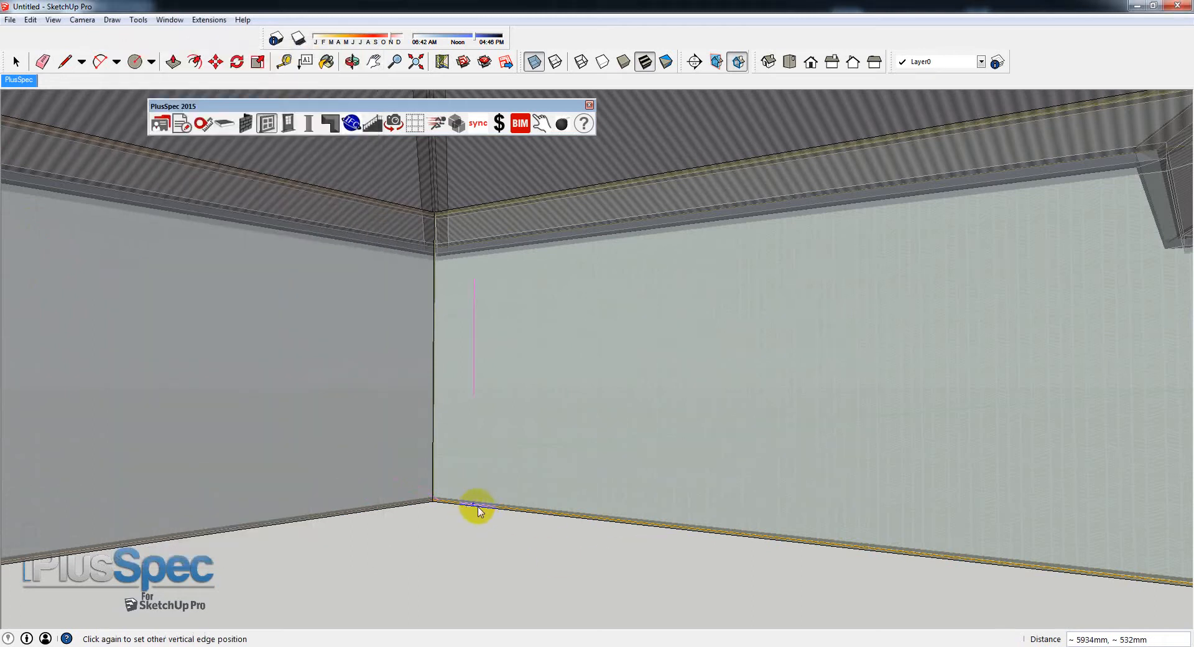
pyautogui.click(613, 526)
pyautogui.click(723, 533)
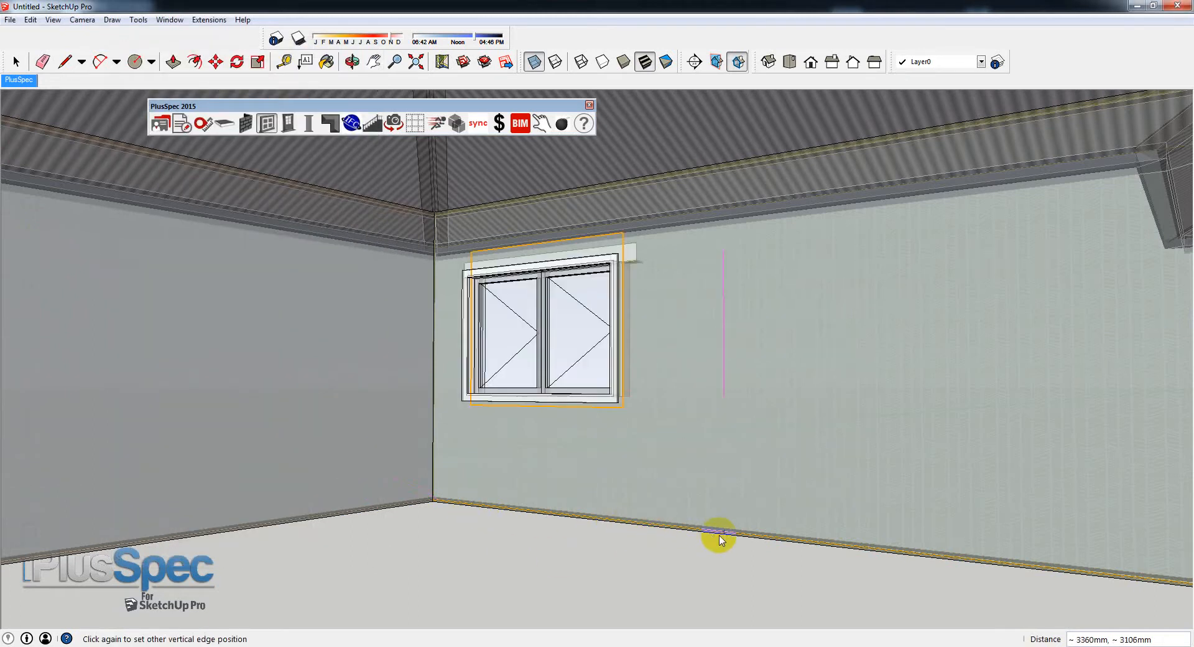
pyautogui.click(938, 543)
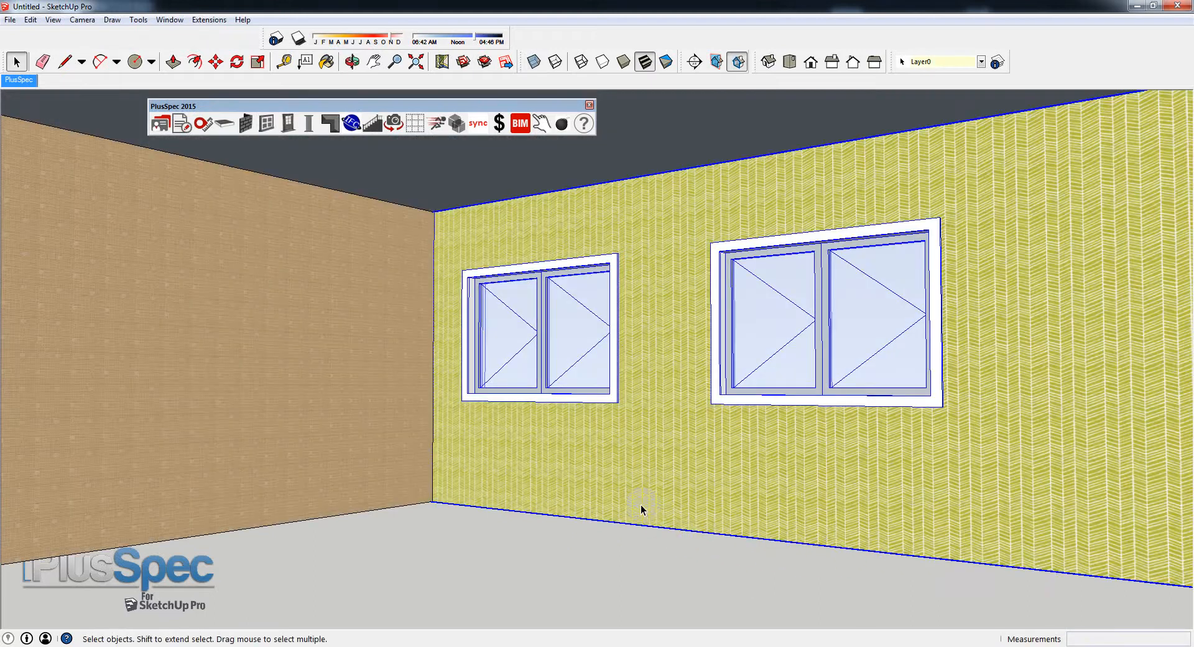
# Set up a new floor with Flooring Timber Raw as its surface material
pyautogui.moveTo(593, 482); pyautogui.dragTo(713, 466, button='middle')
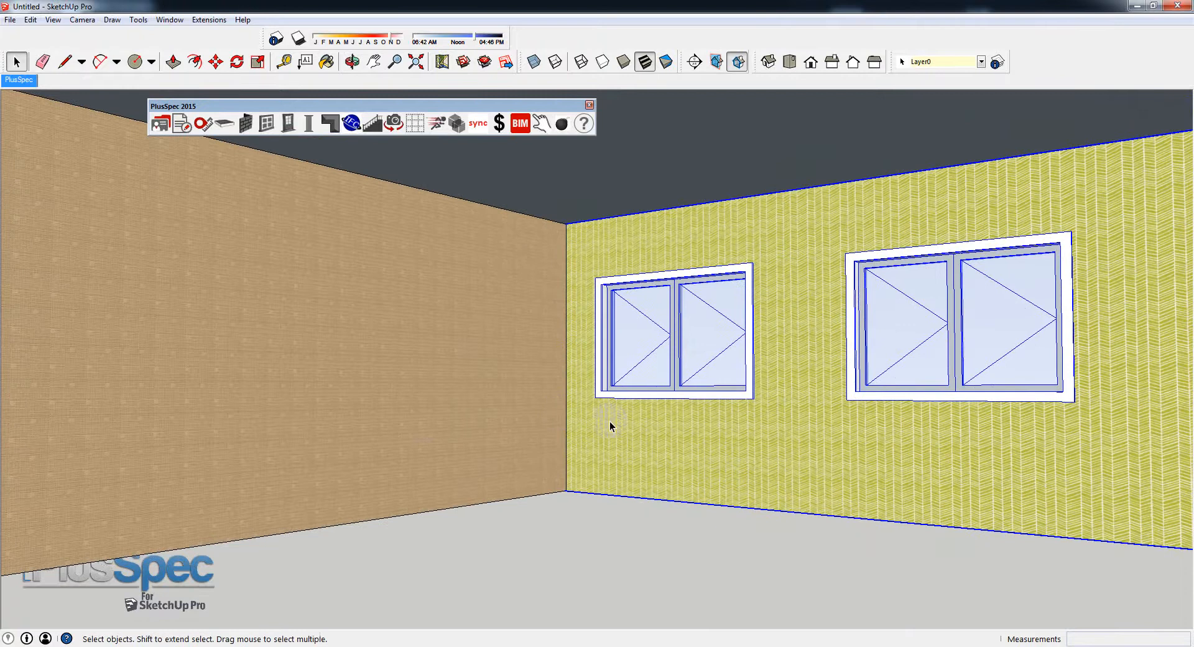
pyautogui.click(225, 123)
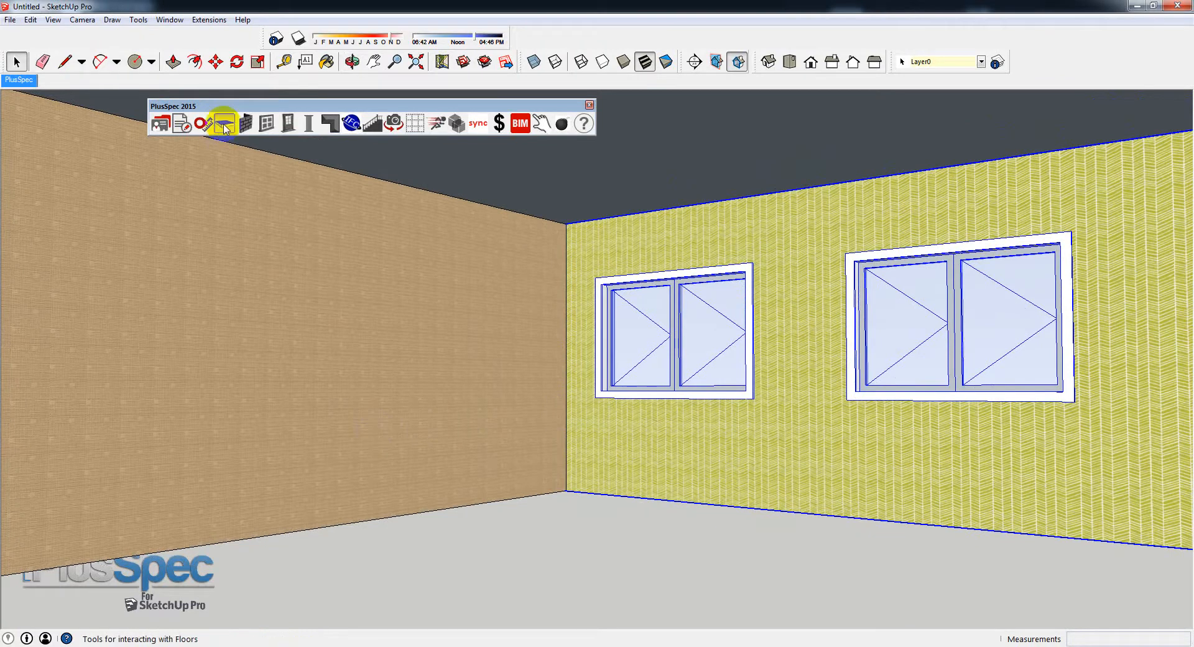
pyautogui.click(106, 123)
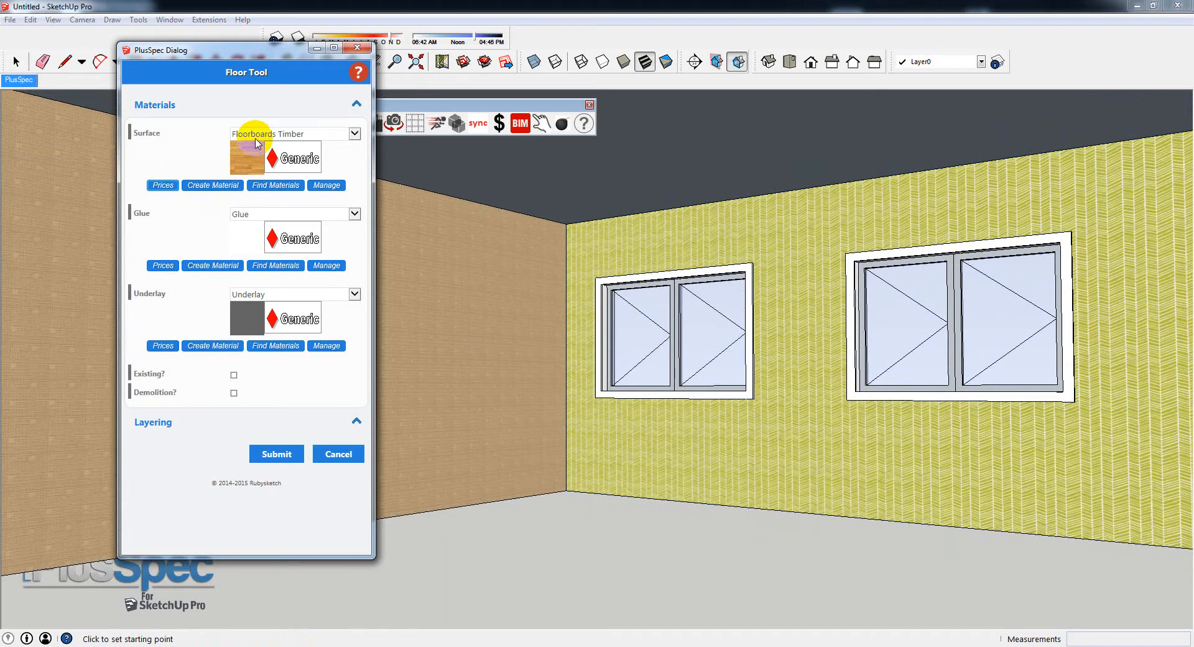
pyautogui.click(269, 160)
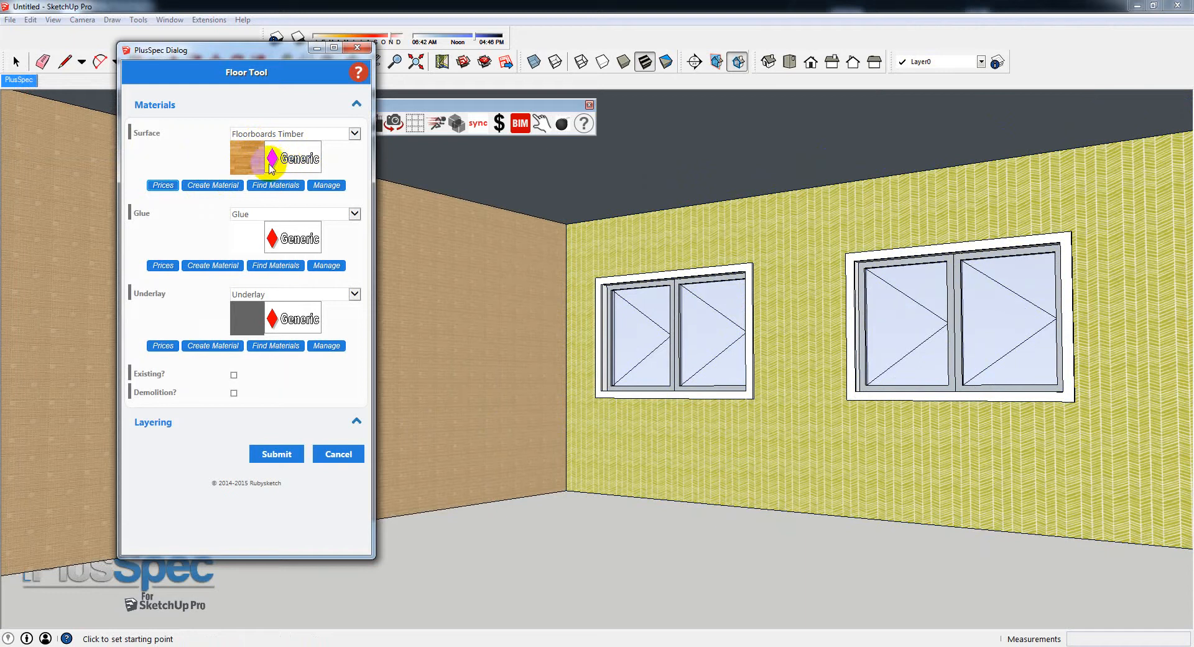
pyautogui.click(266, 134)
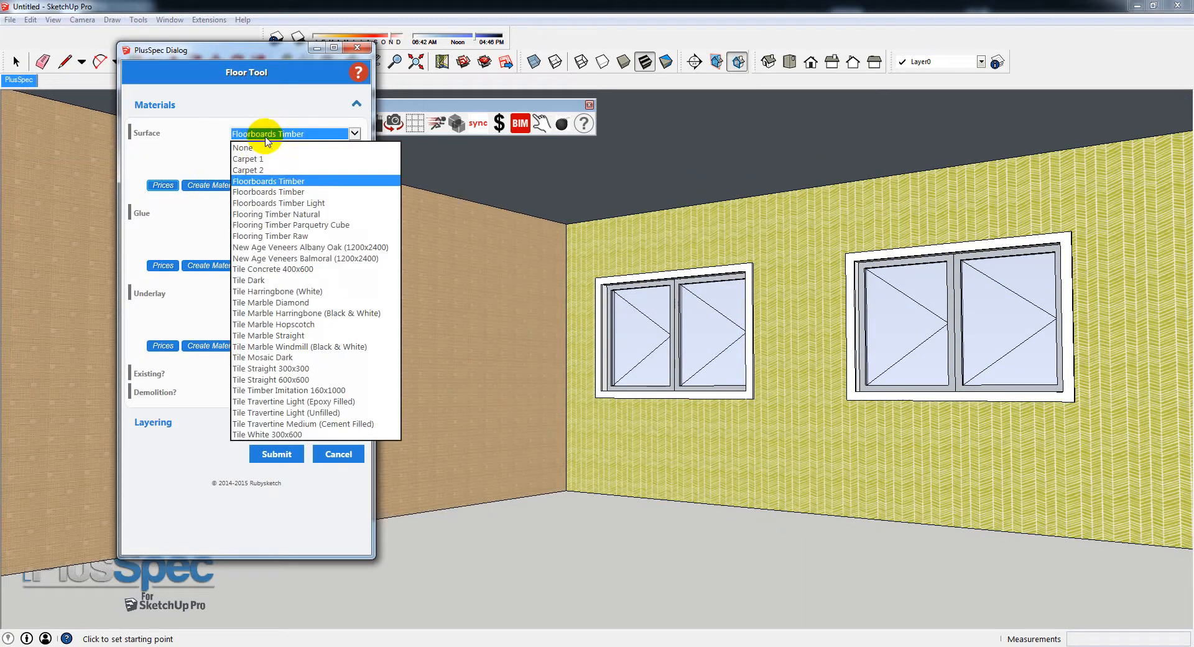
pyautogui.click(263, 170)
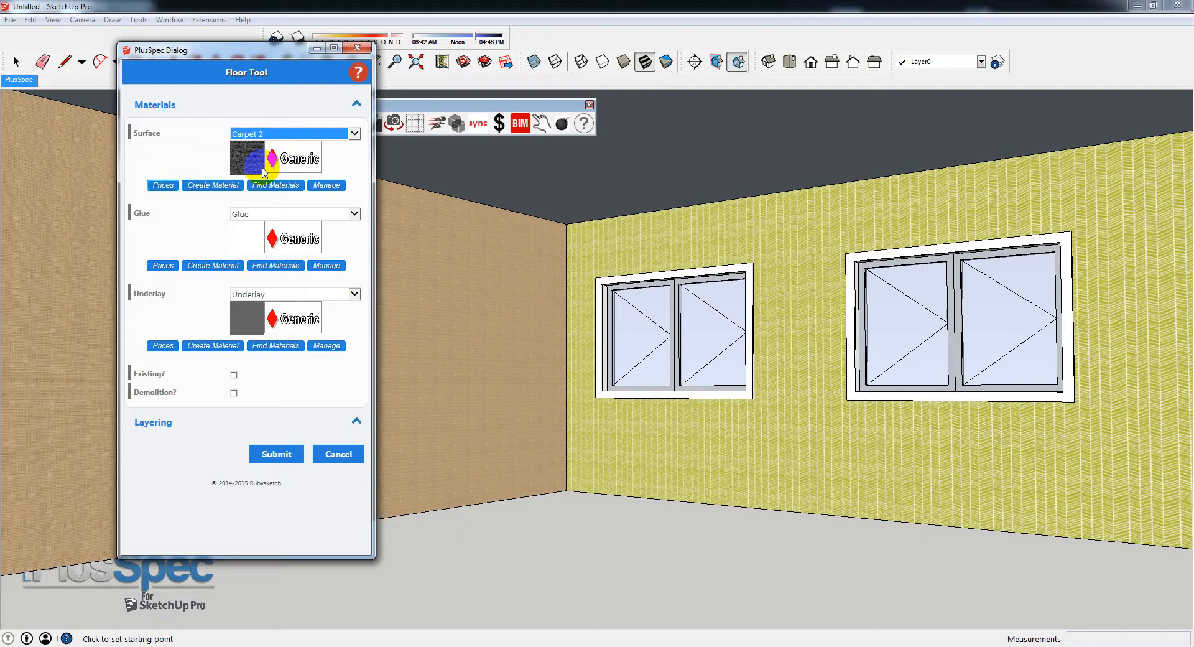
pyautogui.scroll(-4, 264, 170)
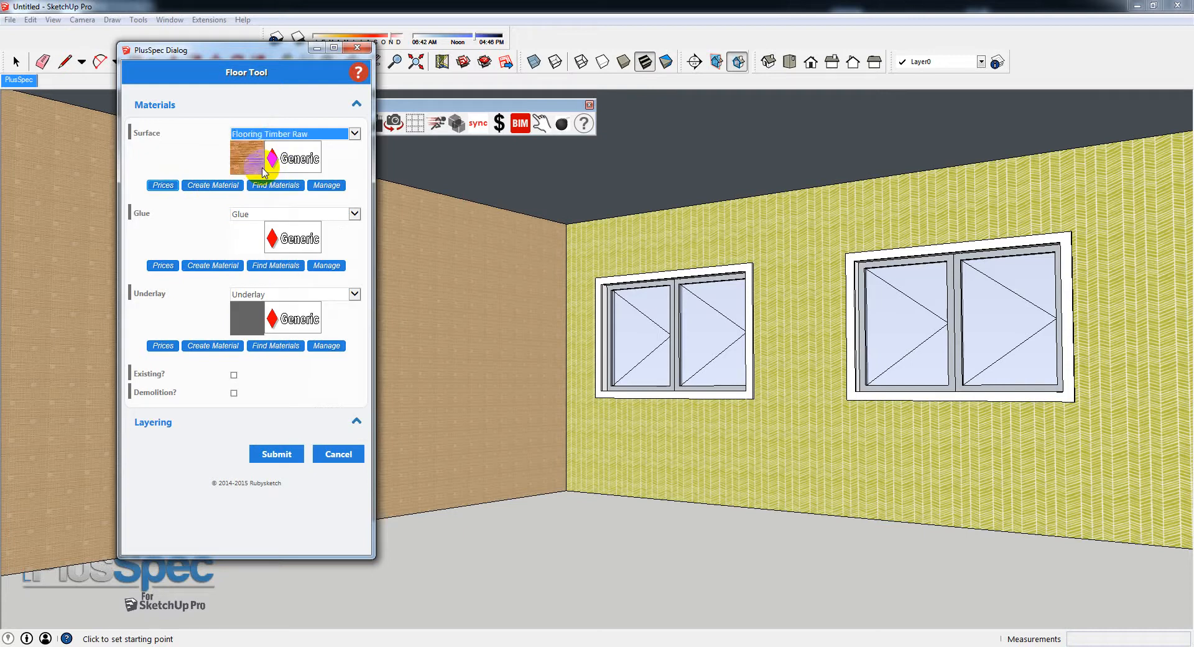
pyautogui.scroll(-3, 264, 170)
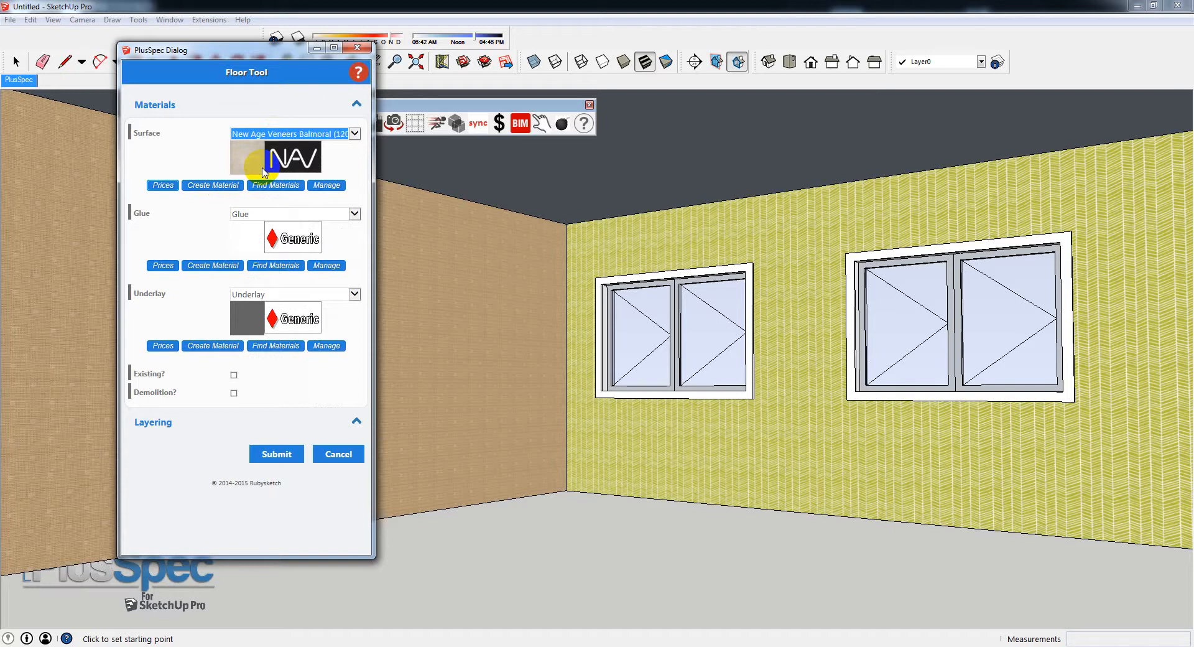
pyautogui.scroll(-1, 285, 167)
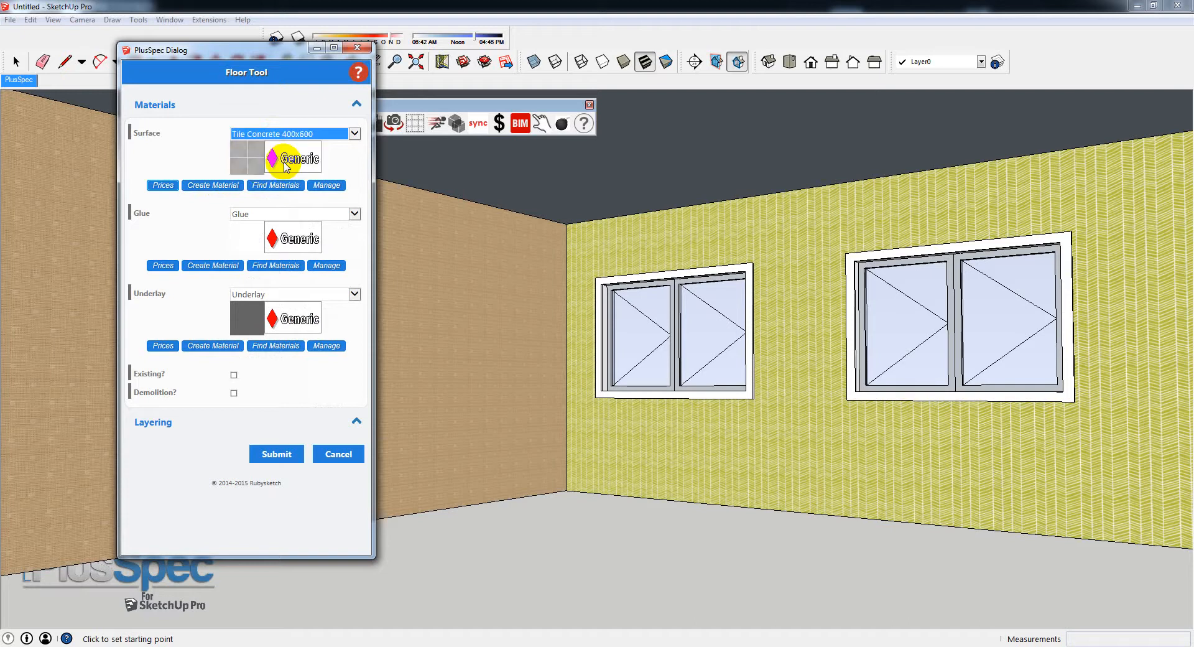
pyautogui.scroll(-1, 285, 167)
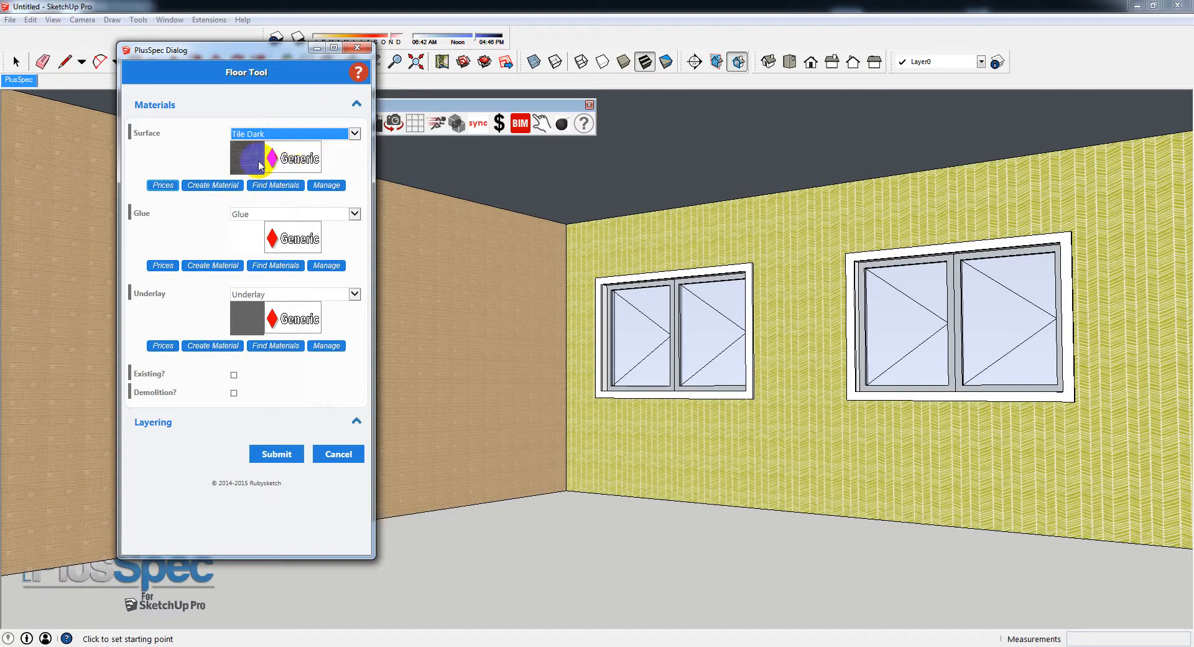
pyautogui.scroll(-1, 259, 164)
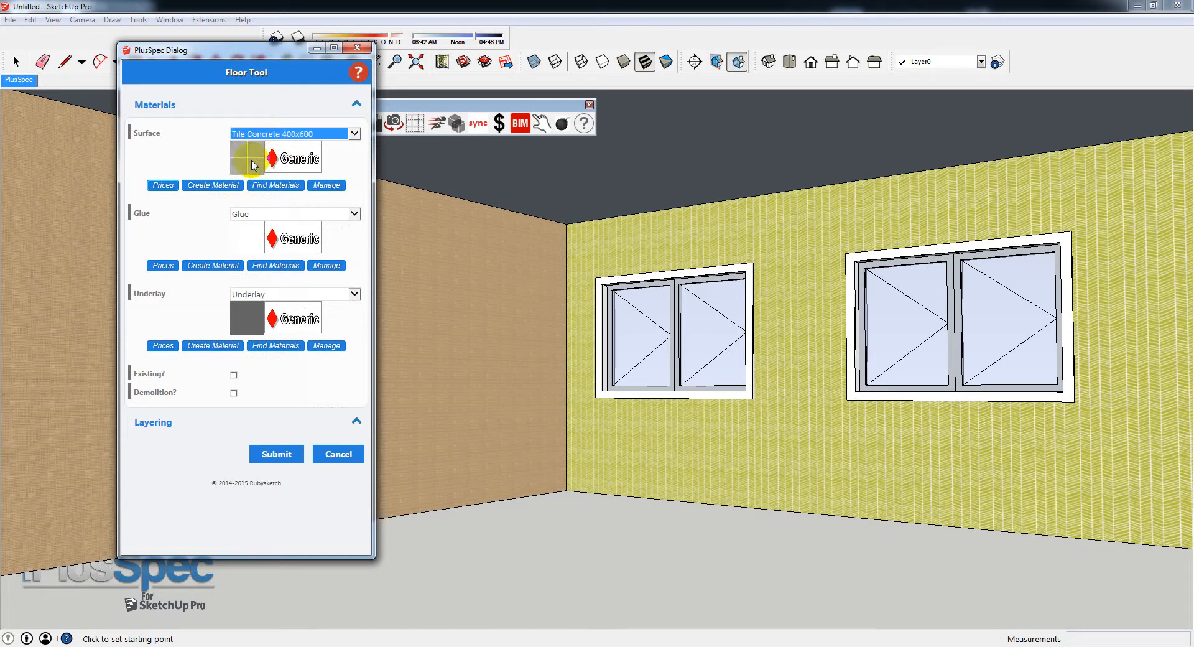
pyautogui.press('Down')
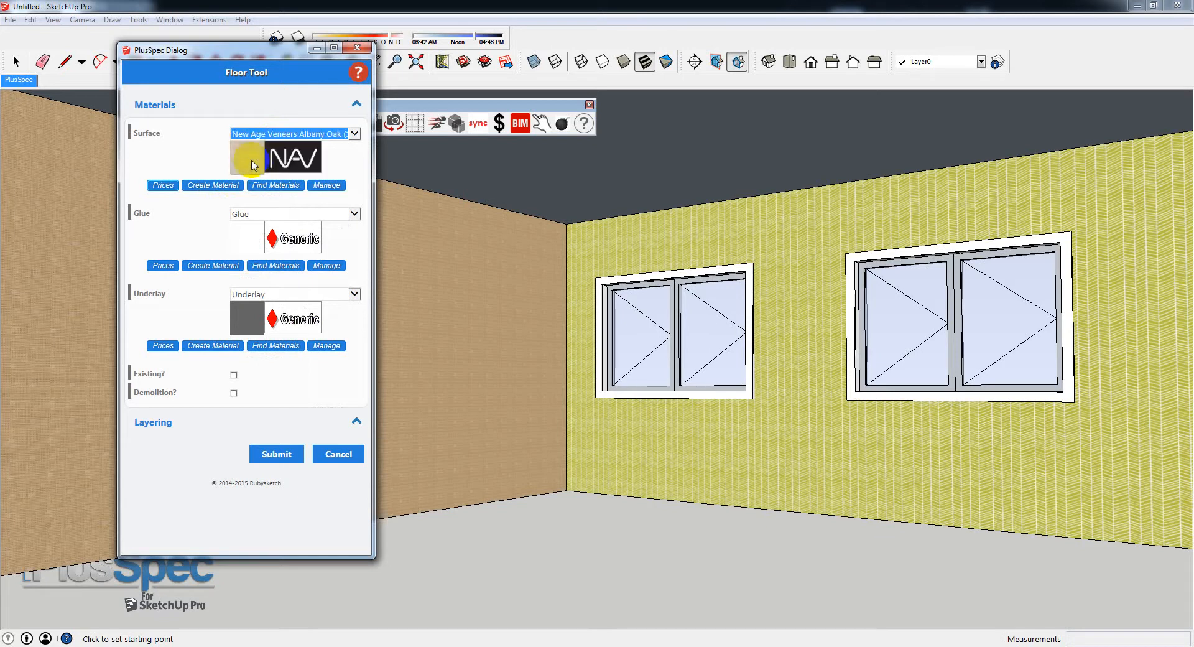
pyautogui.press('Down')
pyautogui.click(294, 455)
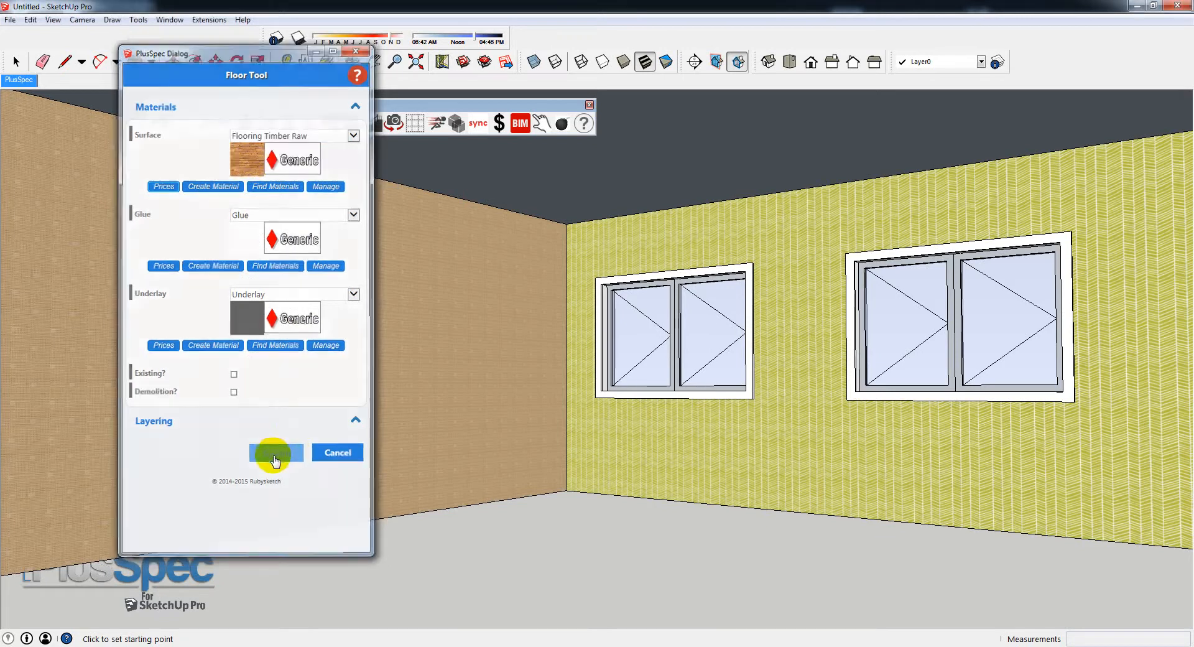
# Outline the timber floor as a four-sided area in the room corner, about 4.6 m along the tan wall by 4.2 m along the windowed wall
pyautogui.click(70, 569)
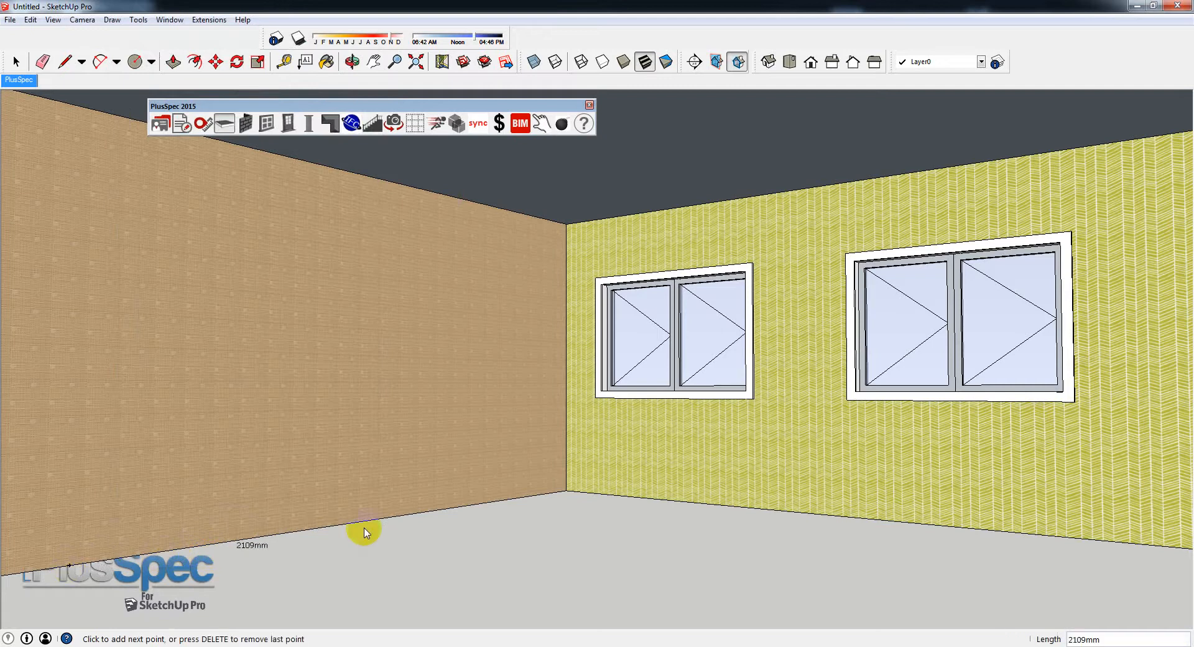
pyautogui.click(564, 491)
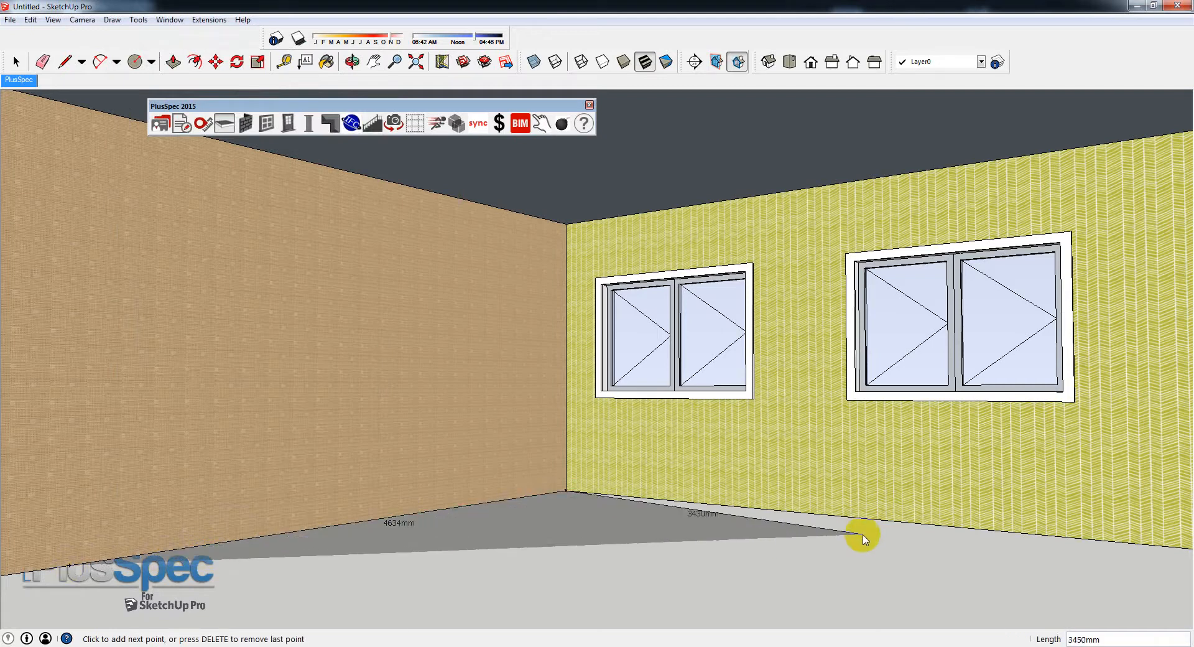
pyautogui.click(1014, 532)
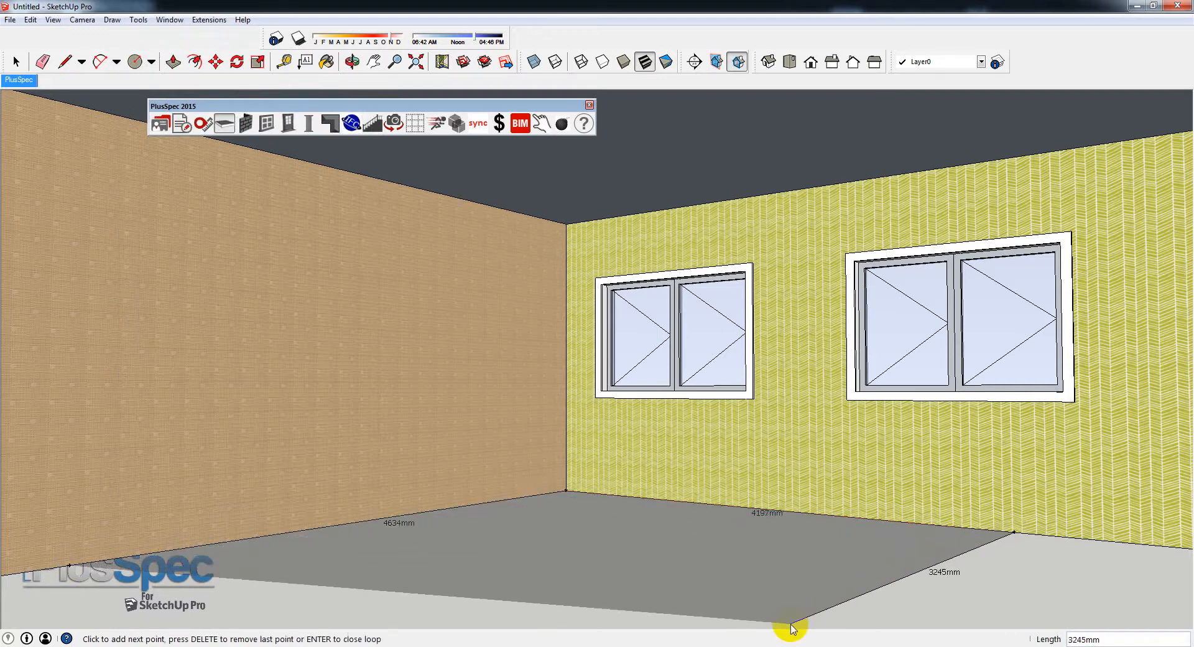
pyautogui.moveTo(719, 565); pyautogui.dragTo(796, 584, button='middle')
pyautogui.click(796, 596)
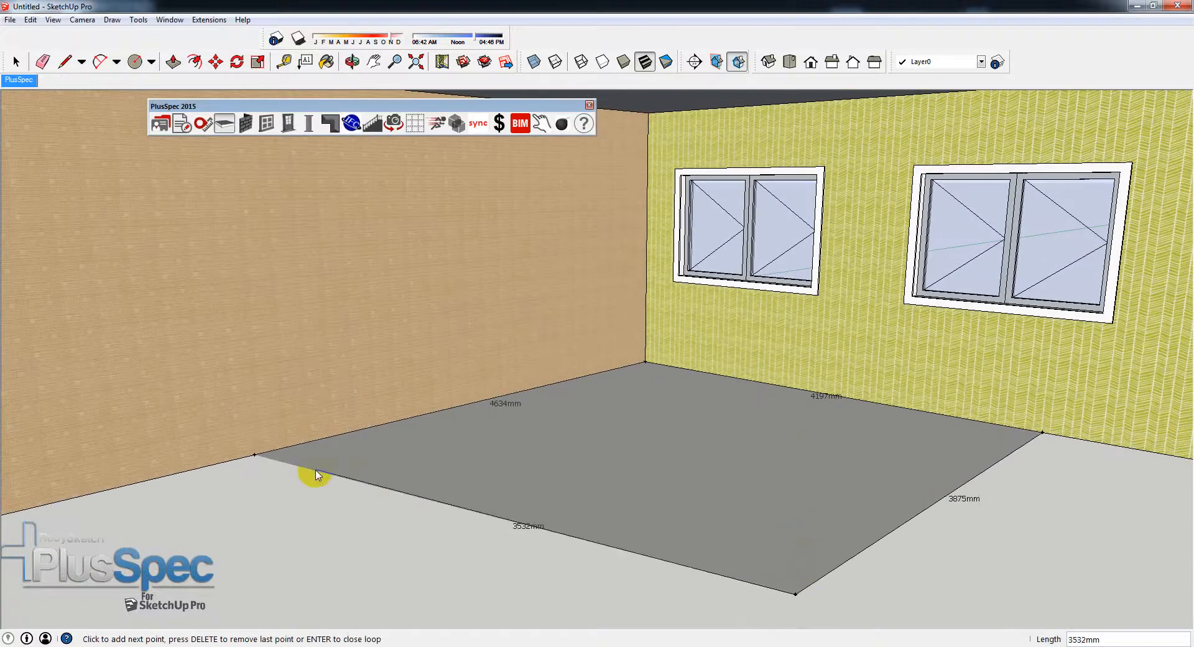
pyautogui.click(254, 457)
# Insert a Bed furniture component and place it on the timber floor with its headboard toward the windowed wall
pyautogui.scroll(5, 663, 354)
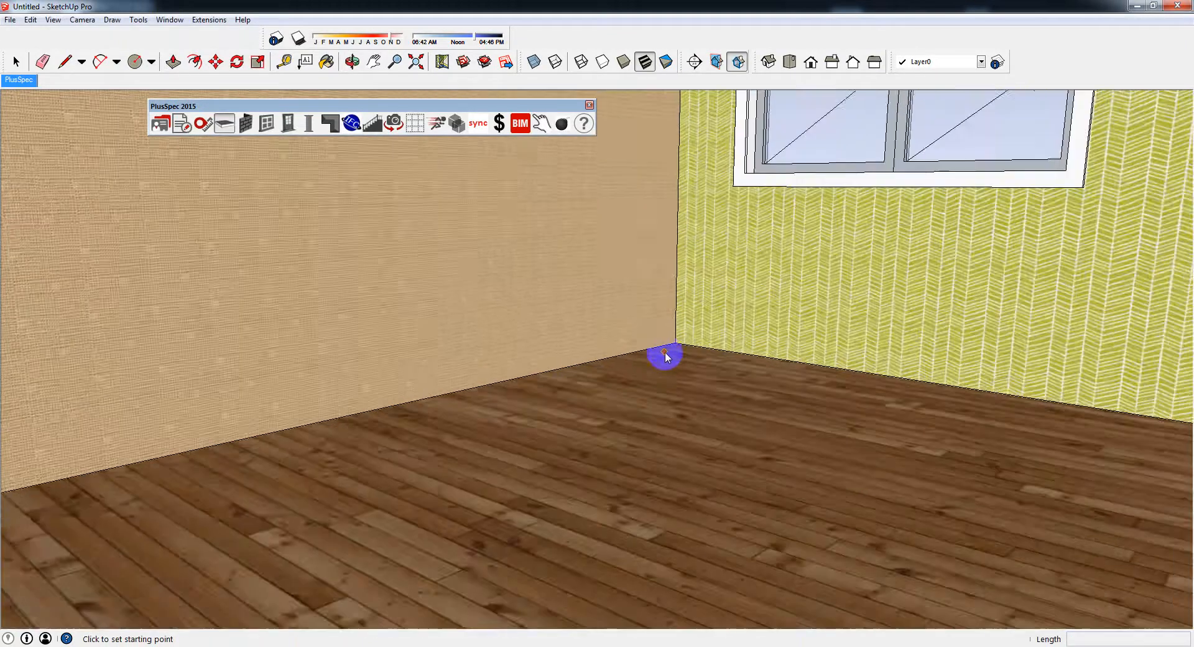
pyautogui.moveTo(664, 355); pyautogui.dragTo(599, 437, button='middle')
pyautogui.scroll(-6, 591, 482)
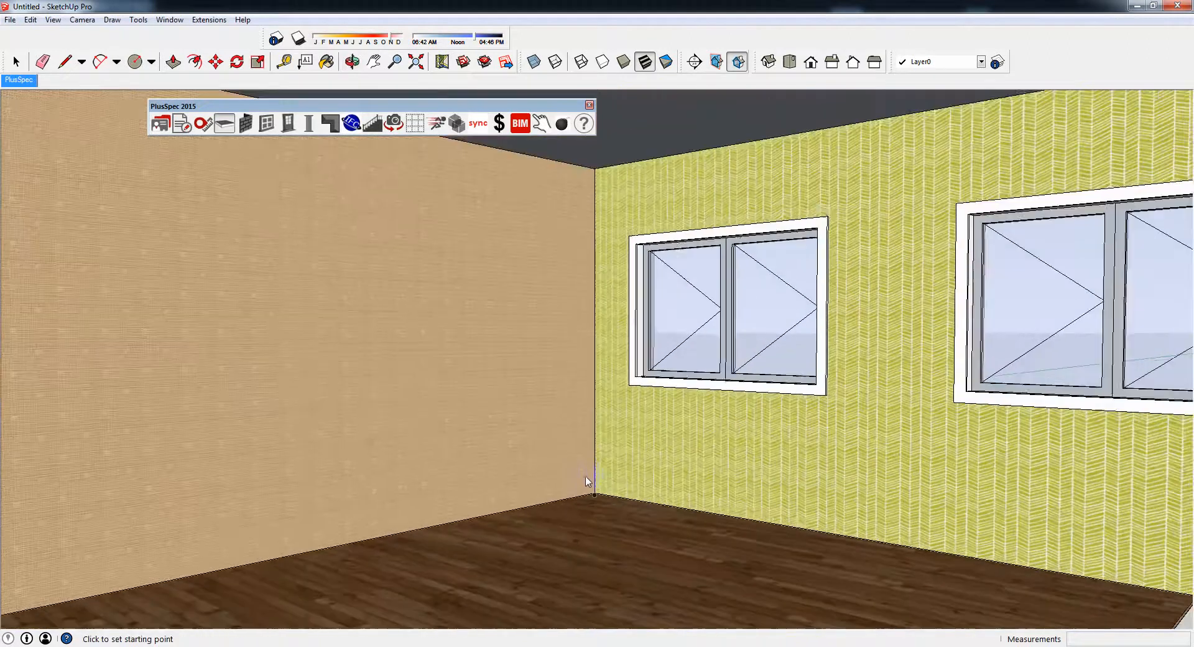
pyautogui.moveTo(587, 479); pyautogui.dragTo(609, 445, button='middle')
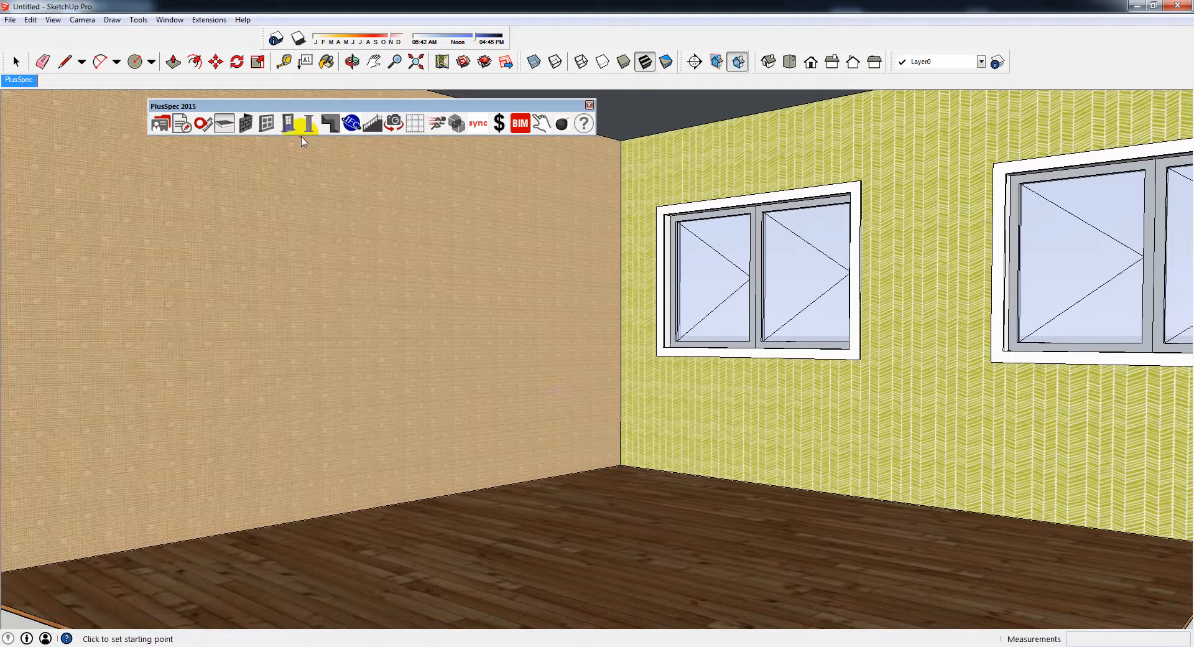
pyautogui.click(456, 124)
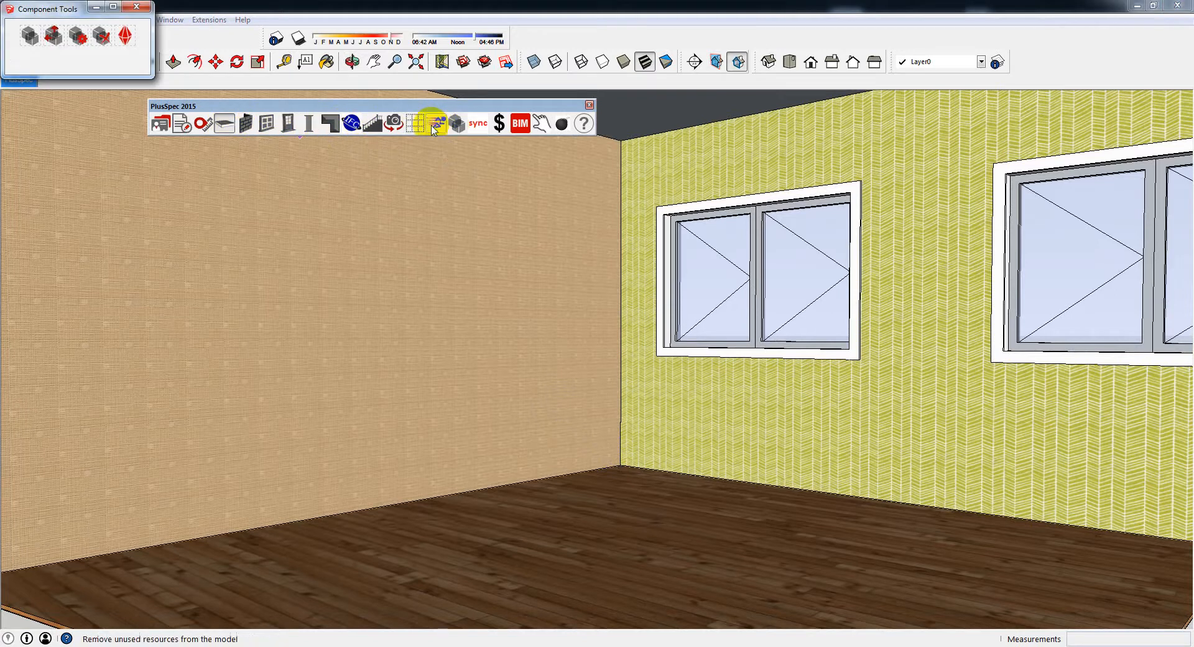
pyautogui.click(31, 37)
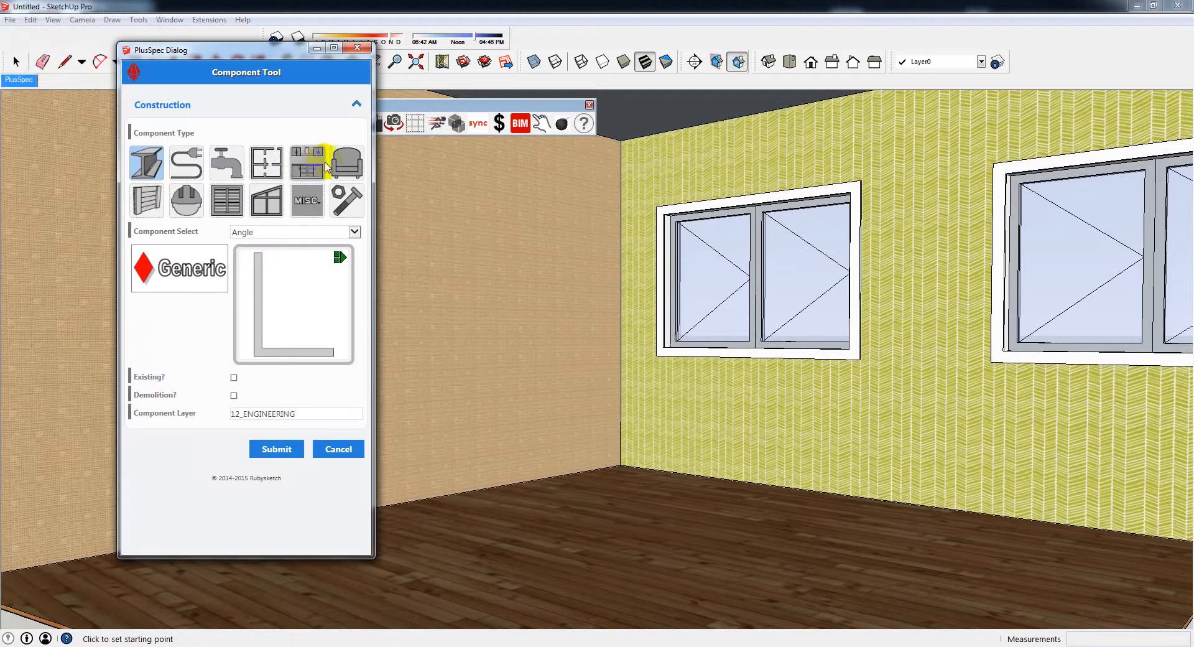
pyautogui.click(357, 173)
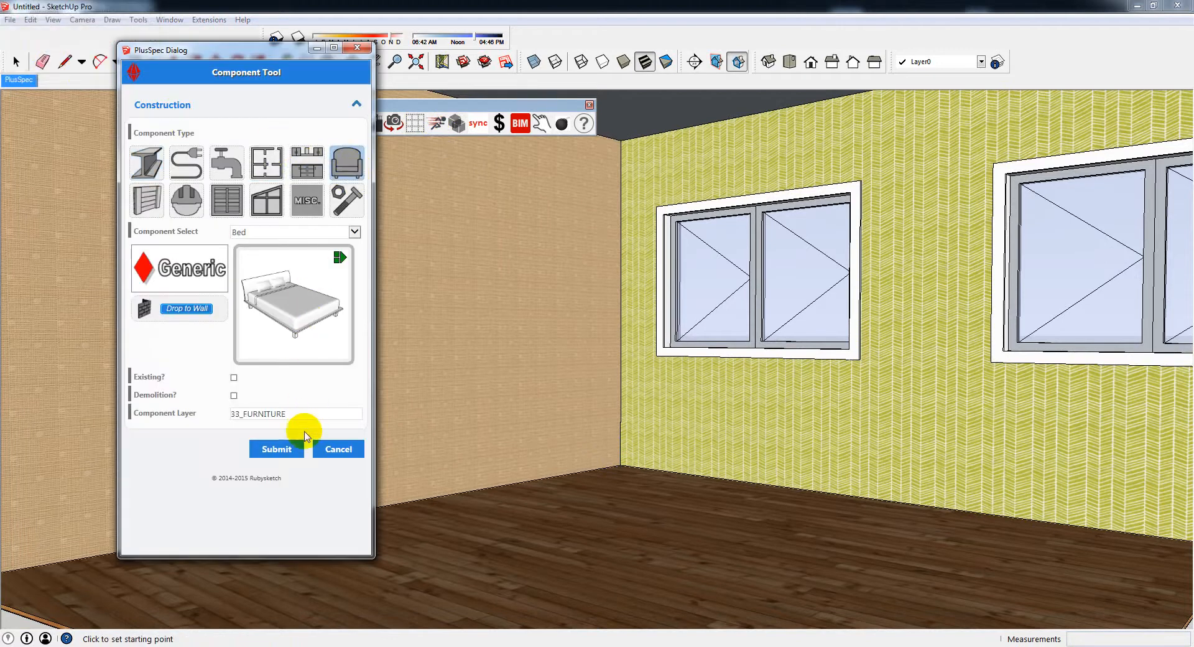
pyautogui.click(277, 449)
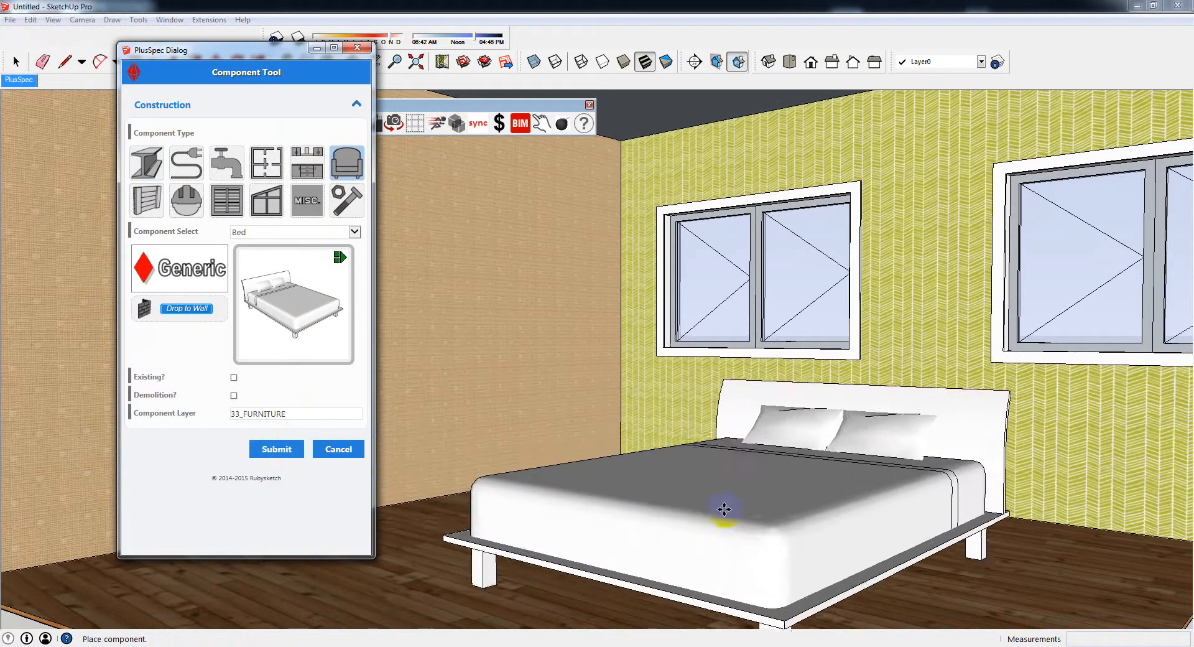
pyautogui.click(740, 500)
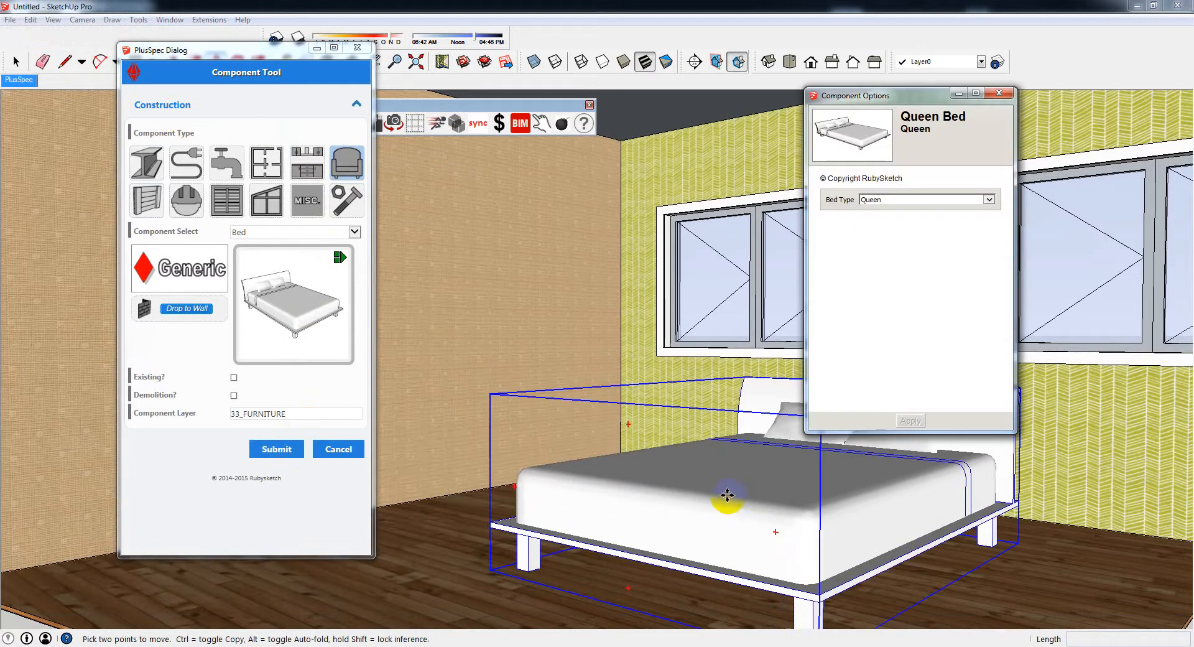
# Set the placed bed's type to Single, apply it, and dismiss the component dialogs
pyautogui.click(879, 200)
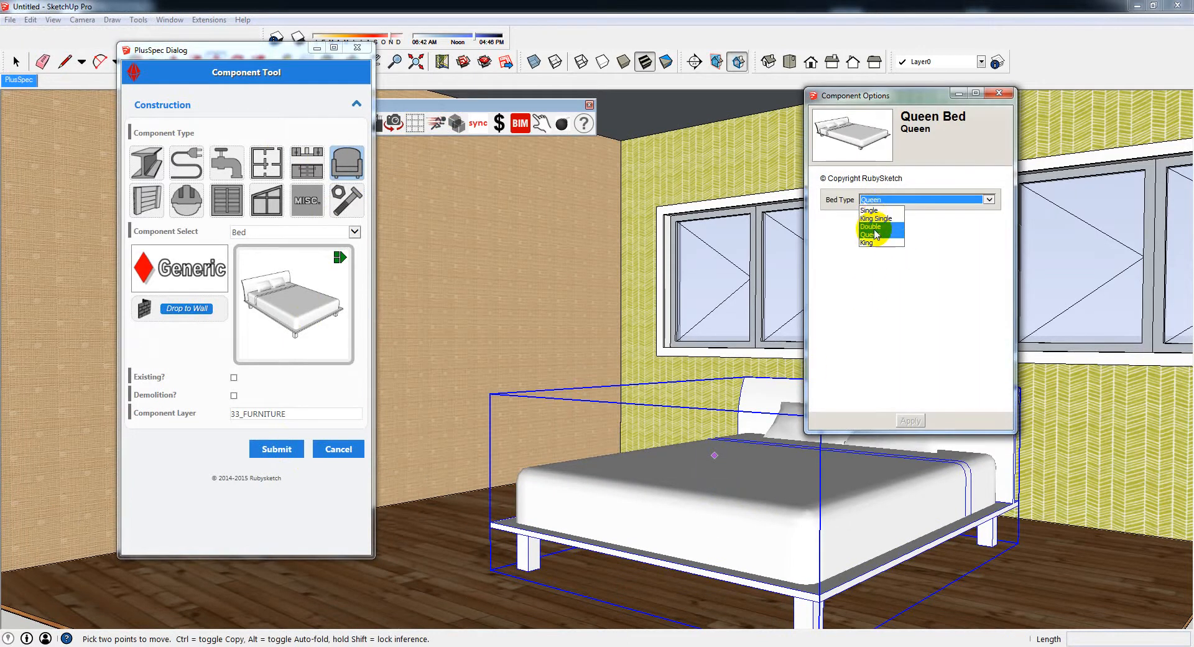
pyautogui.click(870, 211)
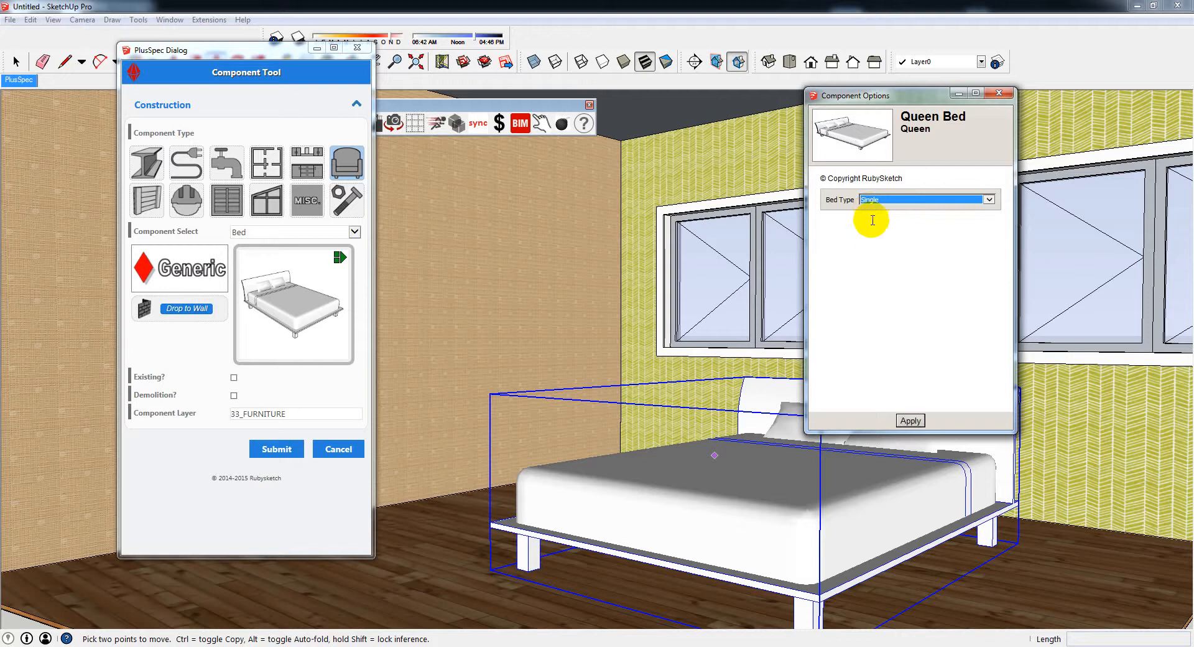
pyautogui.click(906, 421)
pyautogui.click(958, 92)
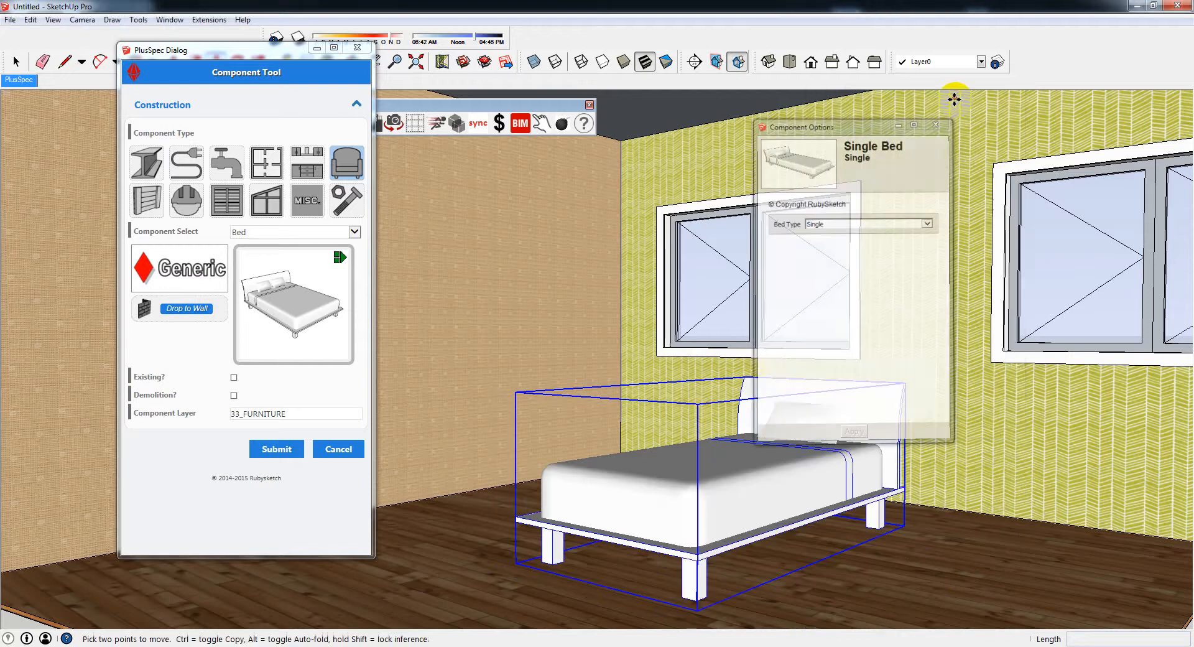
pyautogui.click(339, 448)
# Download the Wall Beds Australia Next Wall Bed SketchUp BIM model from the Rubysketch library and bring it into the model
pyautogui.click(455, 124)
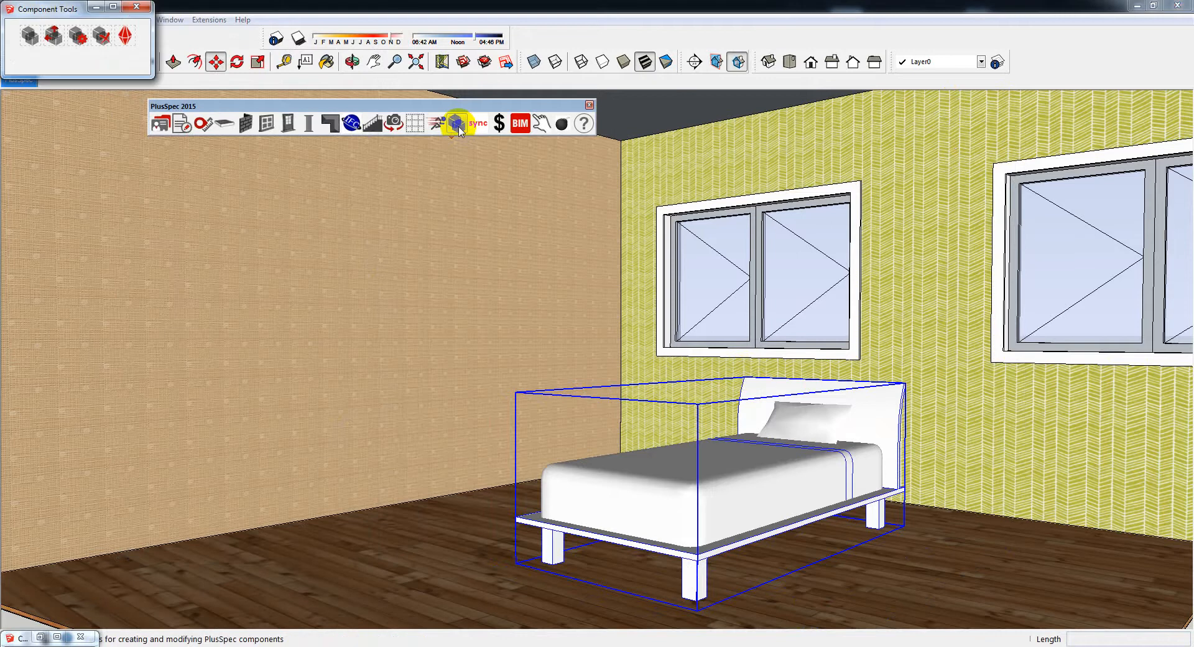
pyautogui.click(126, 38)
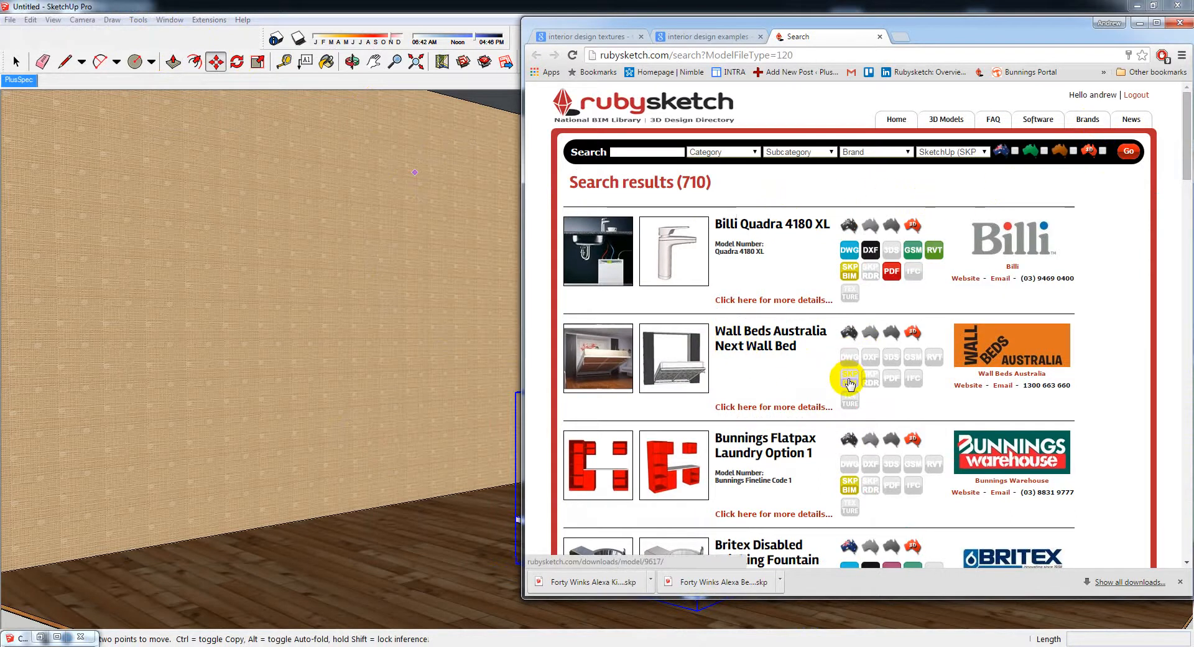
pyautogui.scroll(-2, 772, 394)
pyautogui.scroll(1, 766, 396)
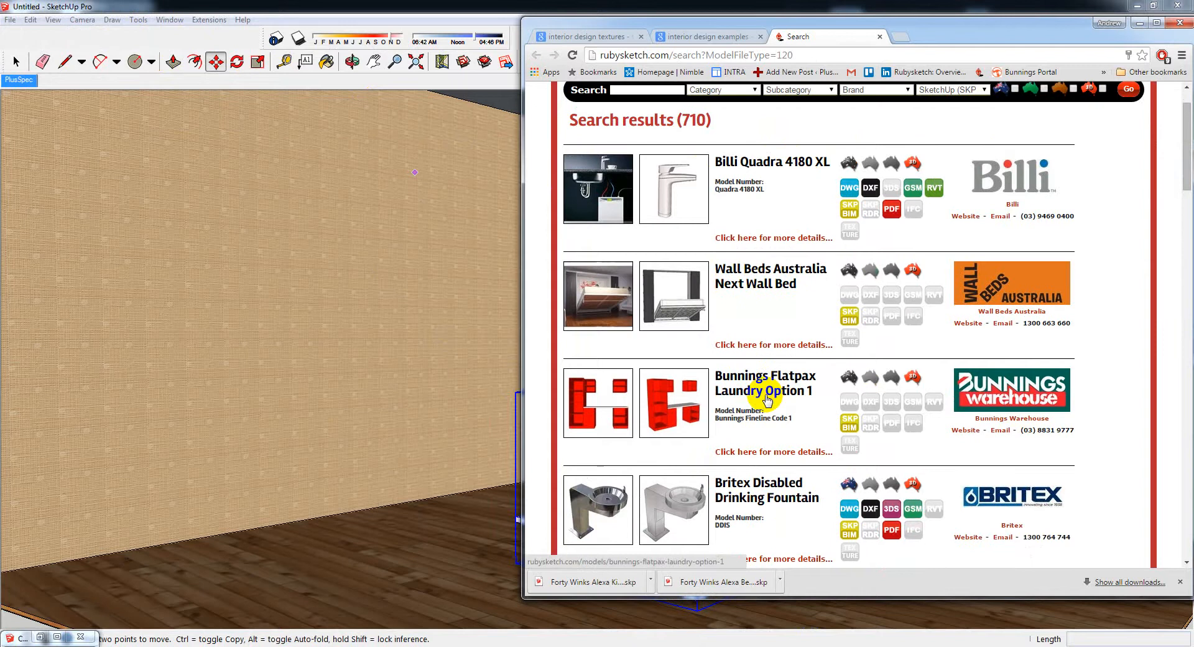
pyautogui.click(859, 327)
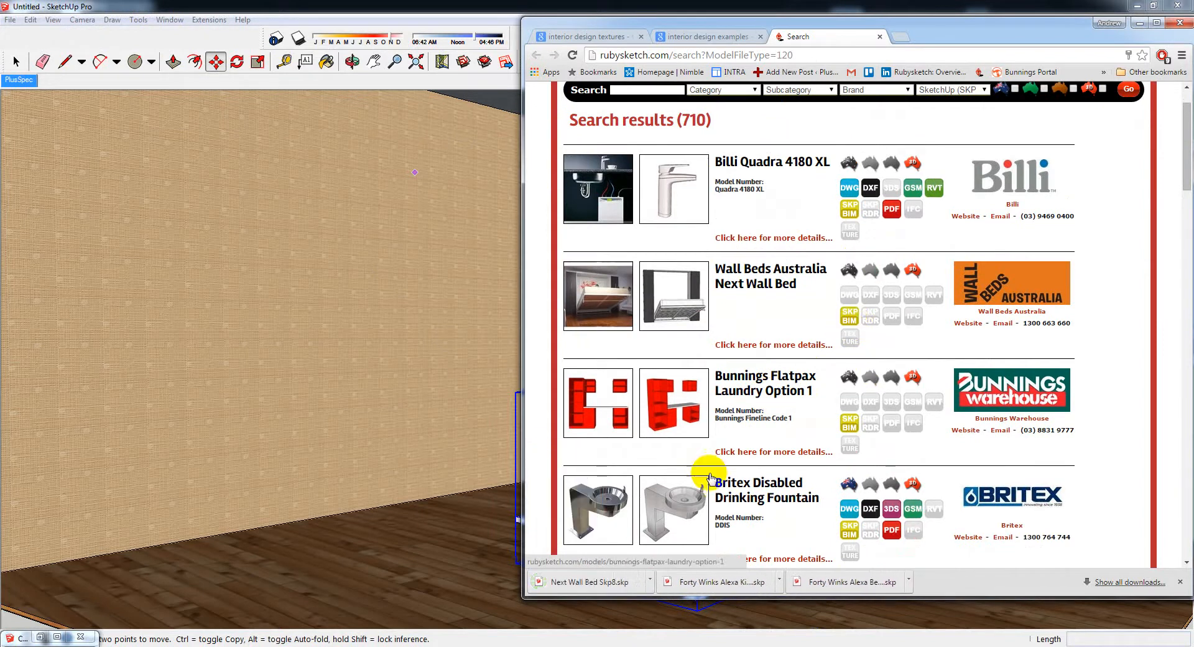
pyautogui.moveTo(599, 582); pyautogui.dragTo(344, 553)
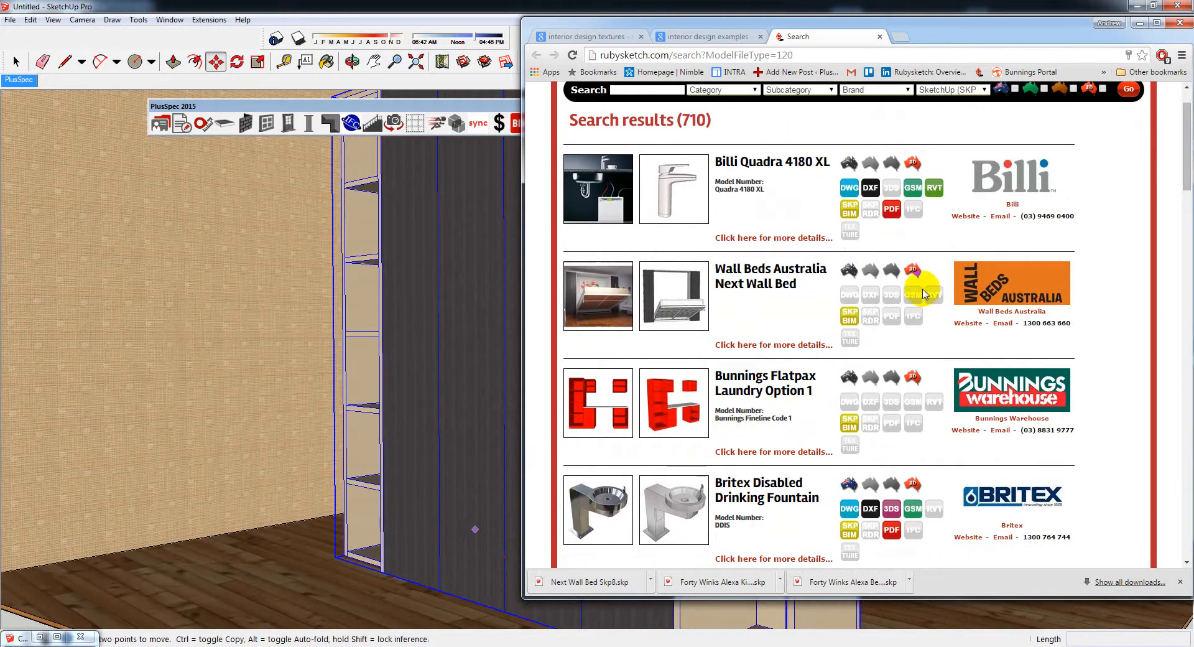
# Return to SketchUp and rotate the wall bed unit 90 degrees on the floor plane so it parallels the tan wall
pyautogui.click(1139, 30)
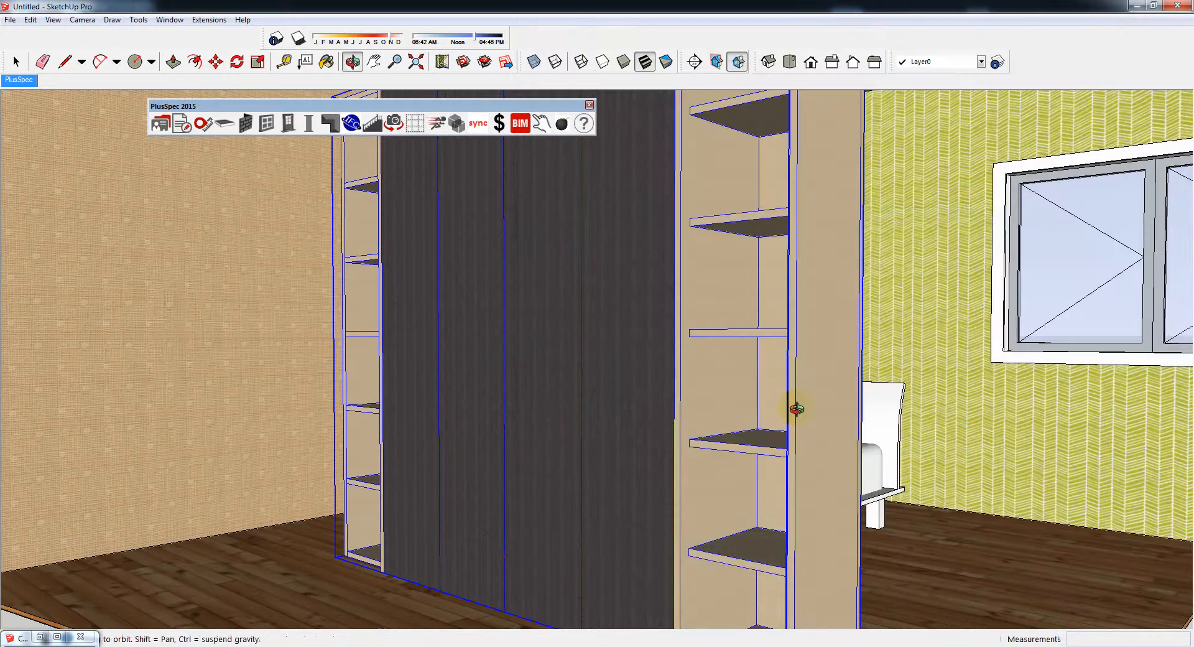
pyautogui.moveTo(792, 402); pyautogui.dragTo(814, 388, button='middle')
pyautogui.scroll(-3, 814, 388)
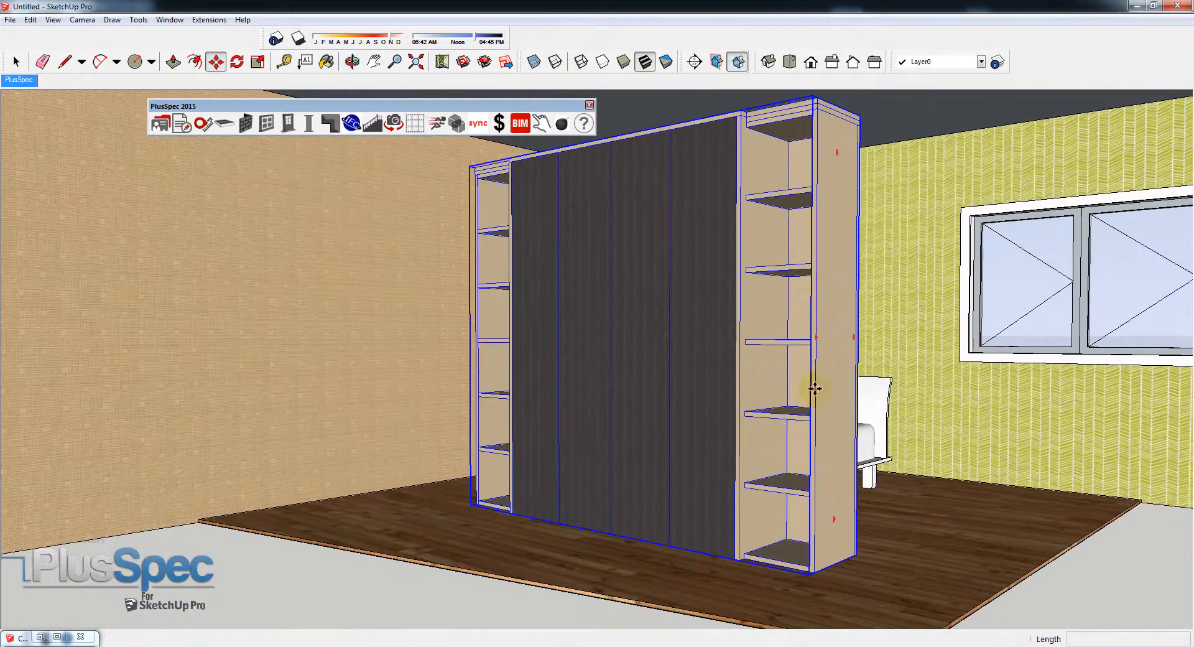
pyautogui.scroll(-2, 860, 502)
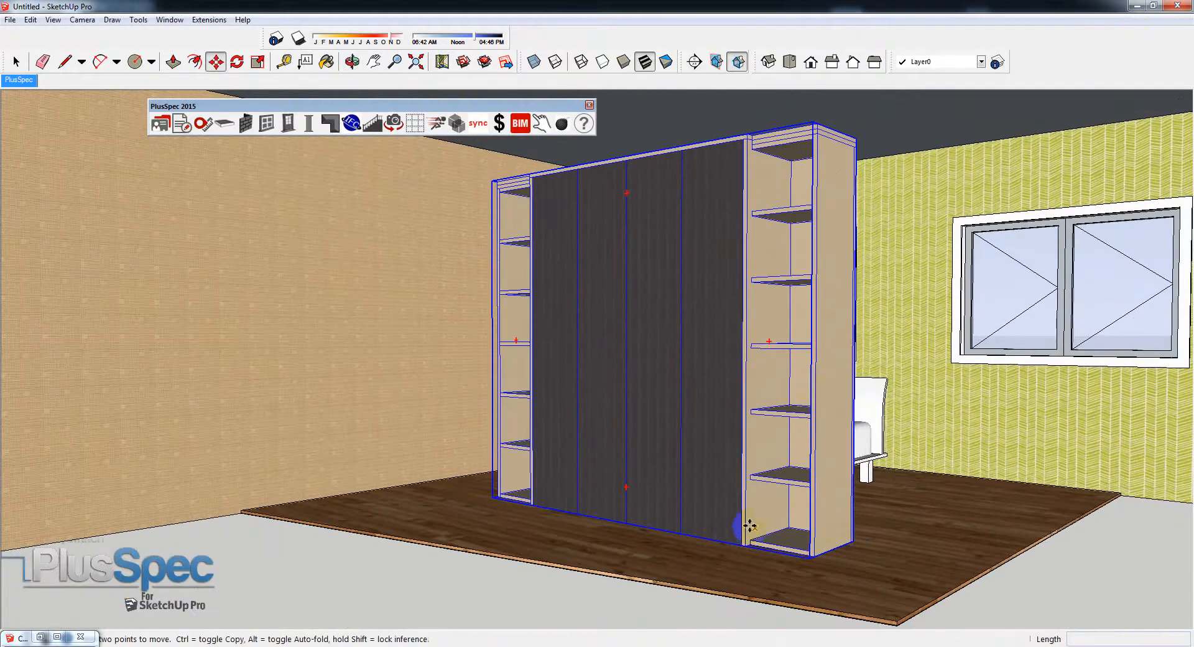
pyautogui.press('q')
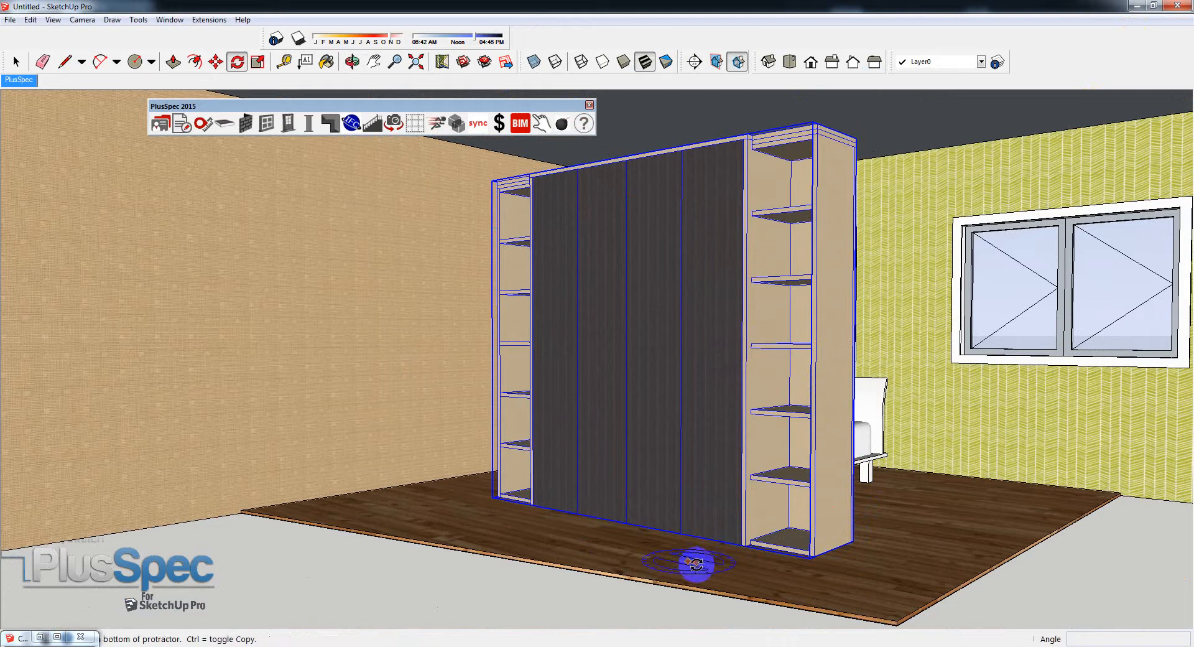
pyautogui.click(729, 569)
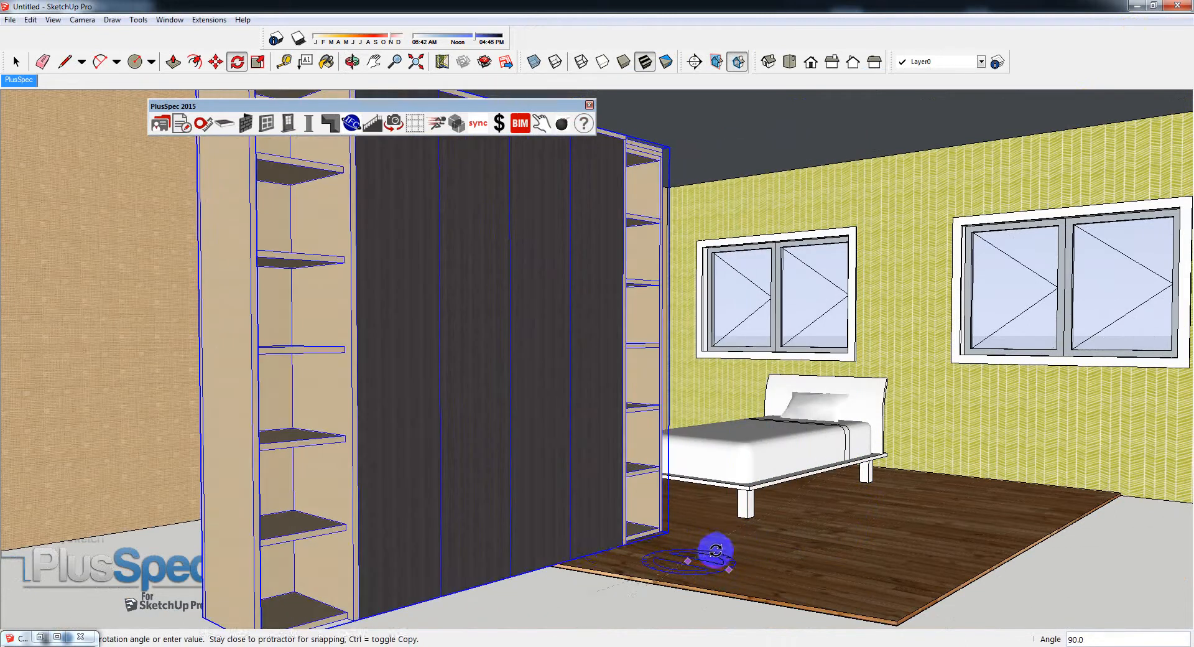
pyautogui.click(607, 552)
# Move the wall bed unit about 2.3 m by its bottom back corner so it stands against the tan wall
pyautogui.scroll(-2, 616, 552)
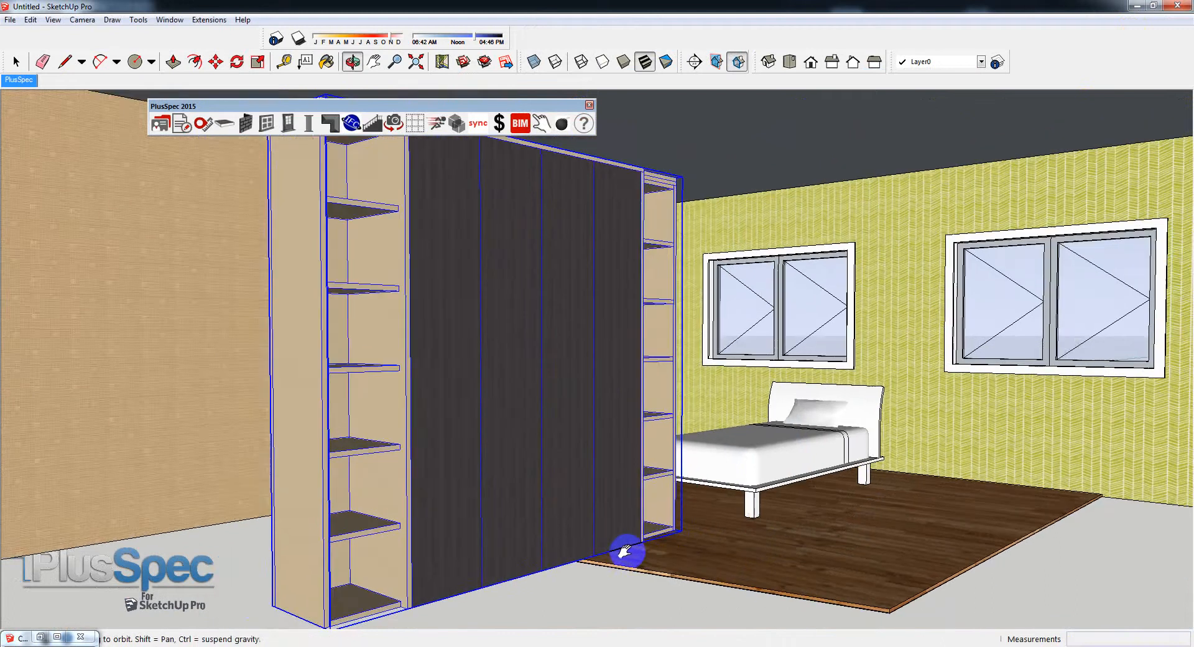
pyautogui.press('m')
pyautogui.click(274, 603)
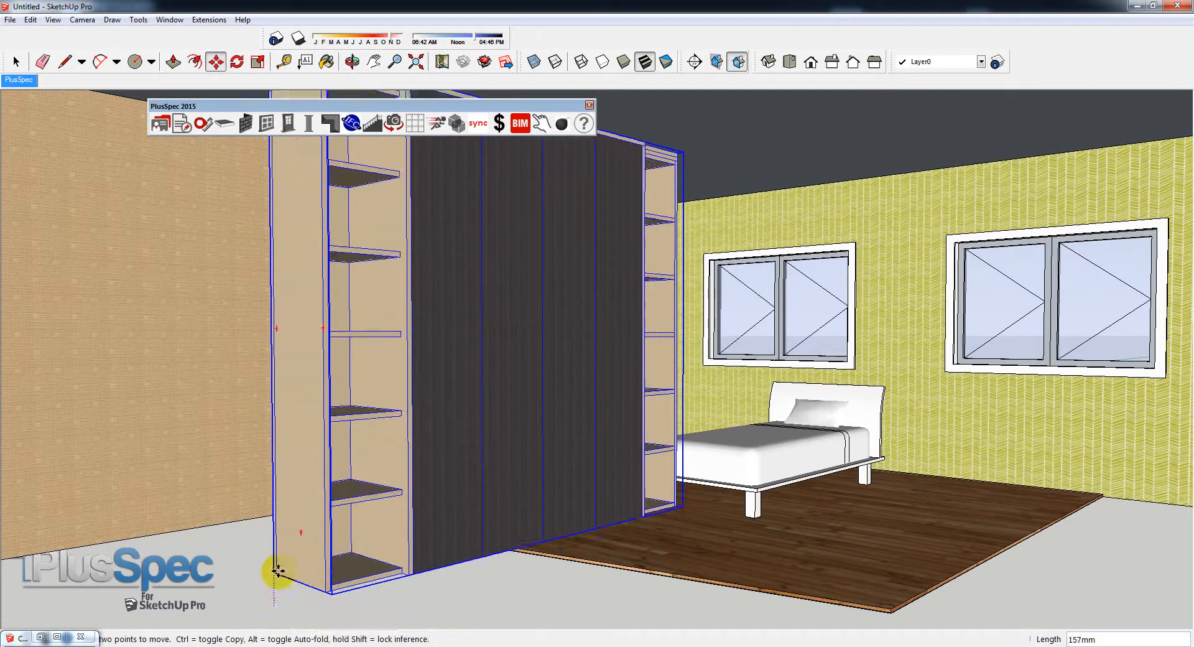
pyautogui.click(296, 505)
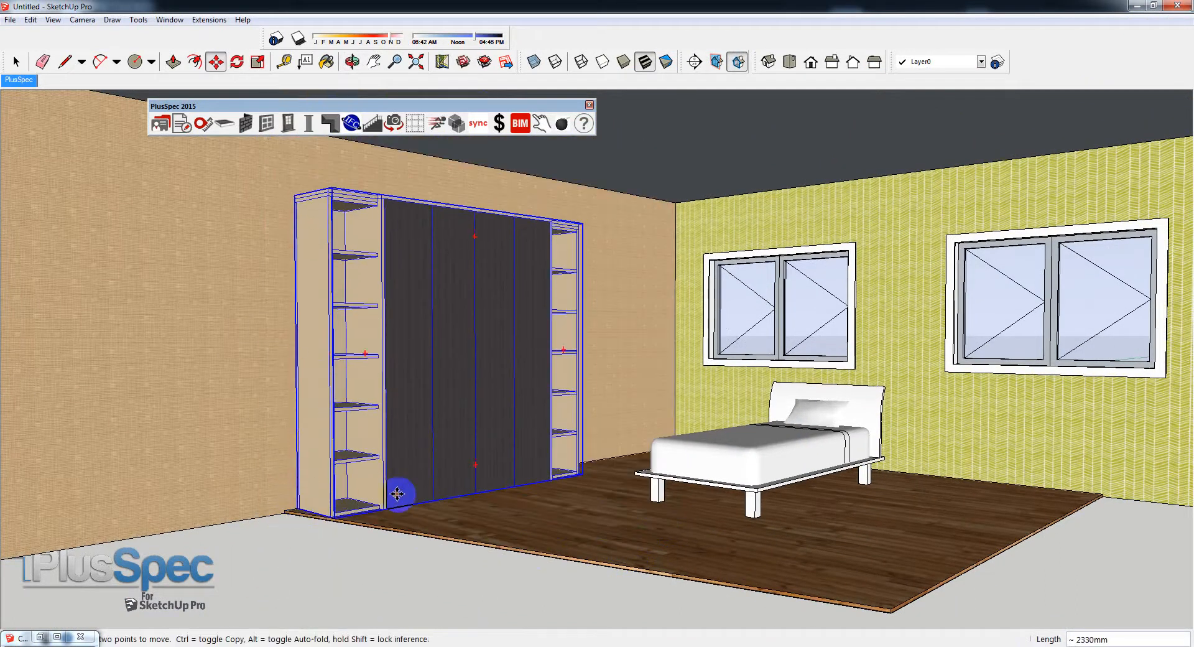
# Fold the wall bed down from its cabinet with the Interact tool
pyautogui.moveTo(401, 496); pyautogui.dragTo(392, 525, button='middle')
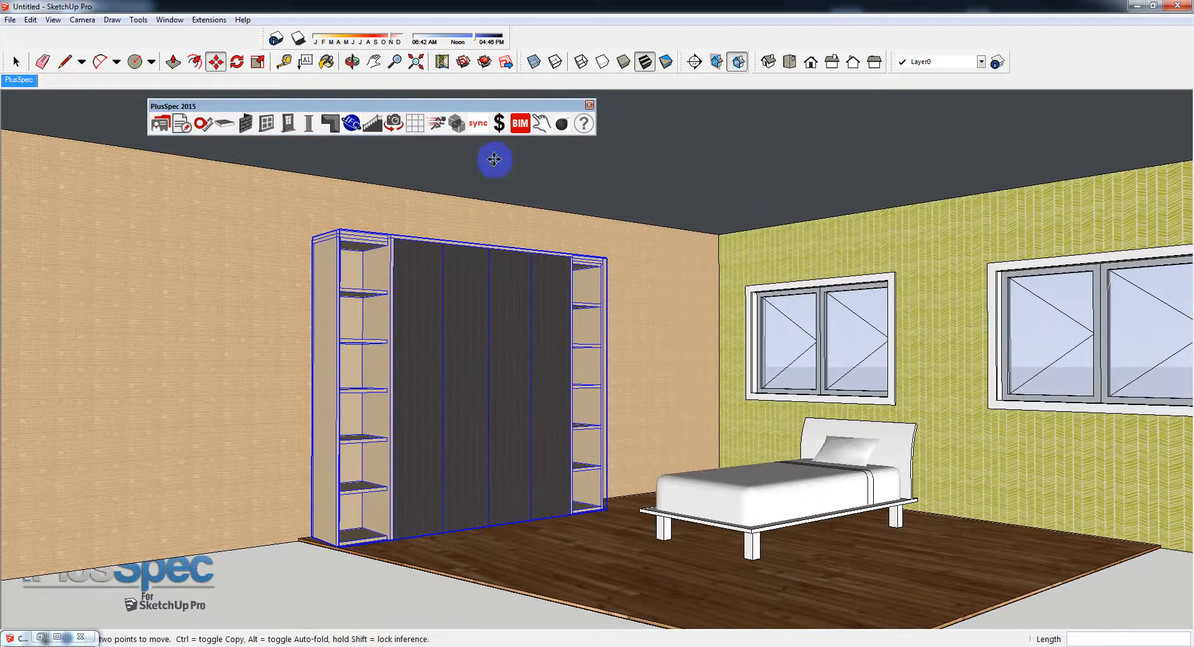
pyautogui.click(542, 123)
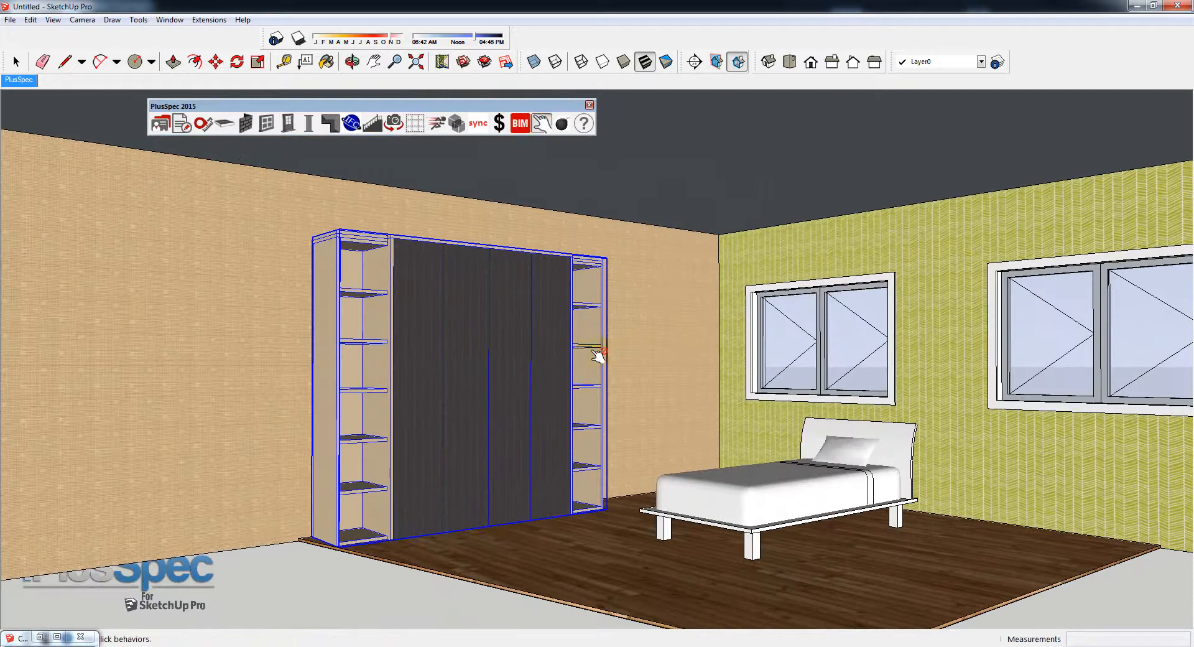
pyautogui.click(535, 371)
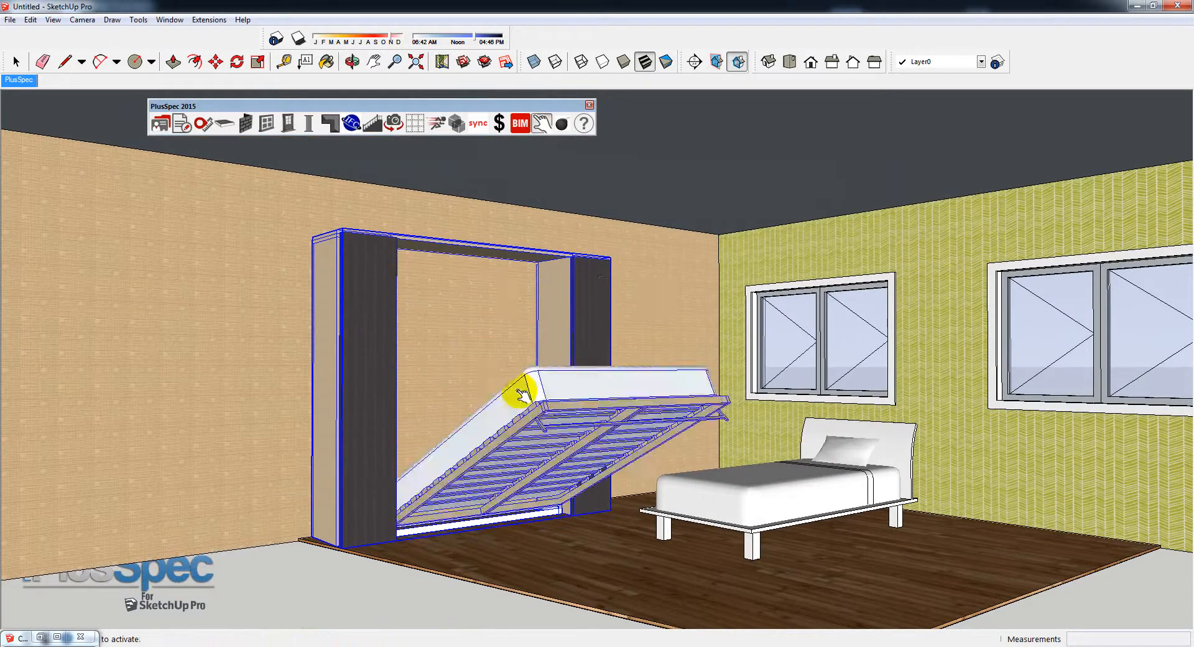
# Move the single bed about 0.6 m toward the windowed wall, clear of the folded-down wall bed
pyautogui.moveTo(555, 404); pyautogui.dragTo(754, 515, button='middle')
pyautogui.click(780, 528)
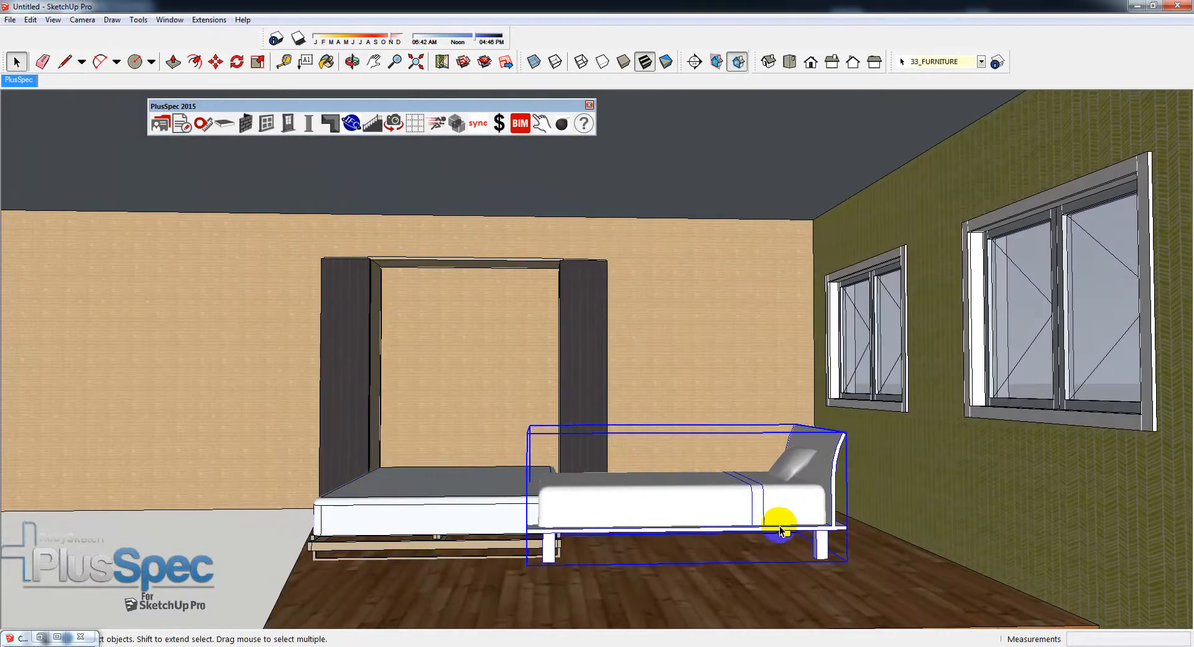
pyautogui.press('m')
pyautogui.click(829, 560)
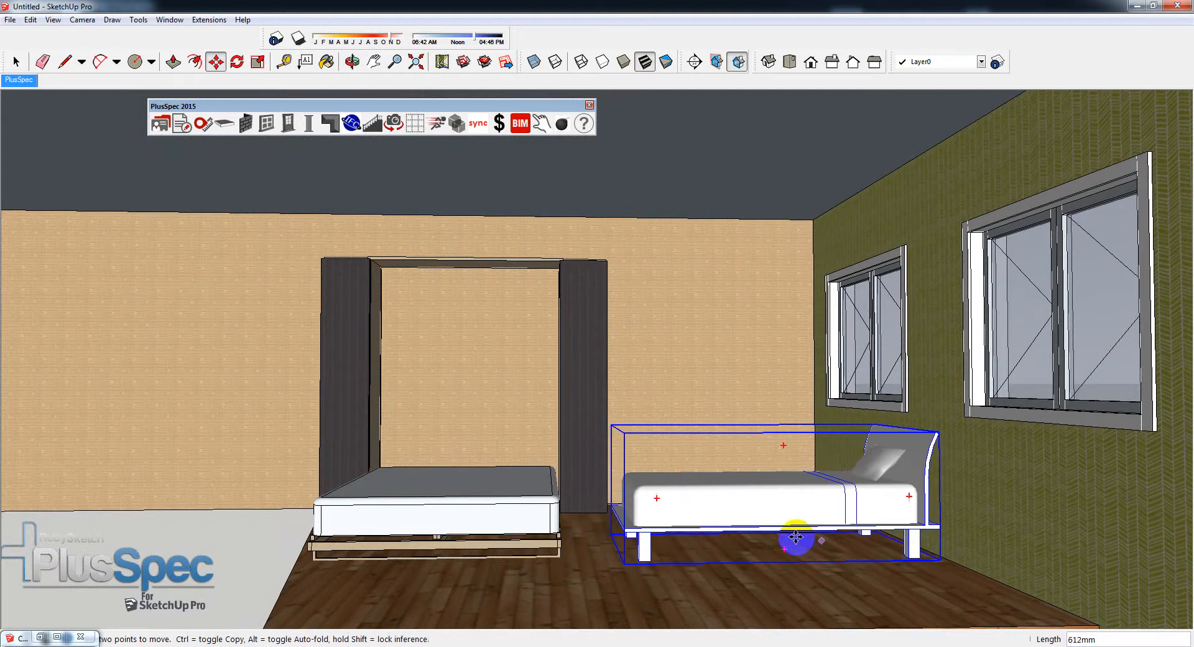
pyautogui.click(792, 534)
# Fold the wall bed back up into its cabinet and close it with the Interact tool
pyautogui.moveTo(575, 505); pyautogui.dragTo(749, 522, button='middle')
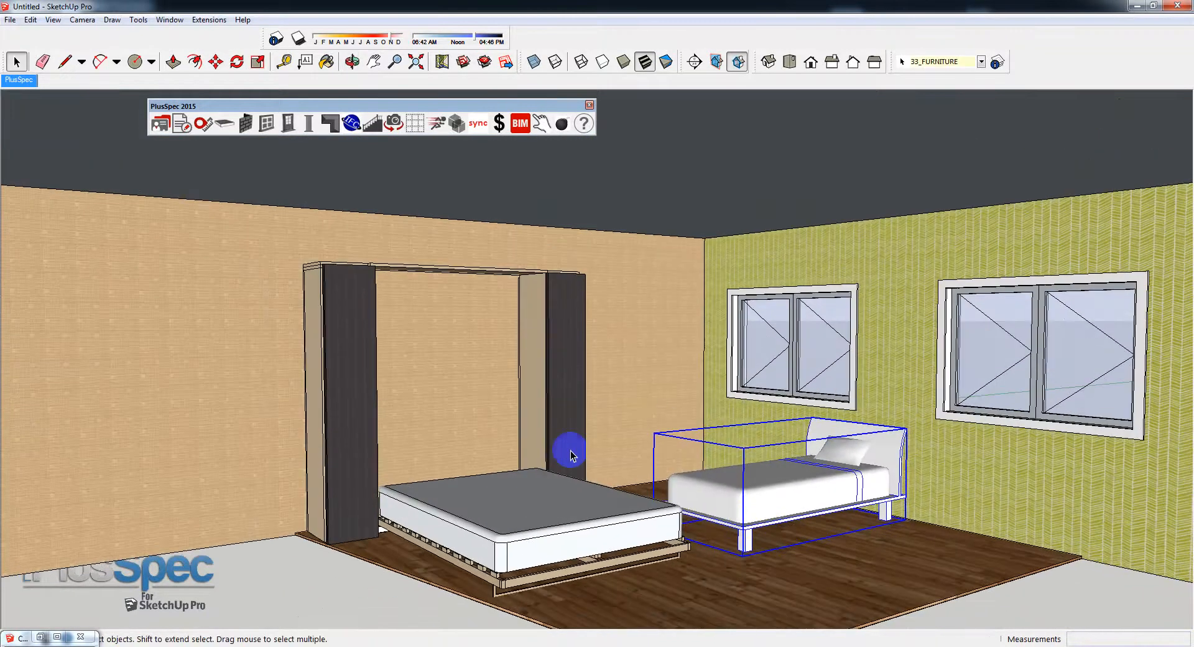
pyautogui.click(538, 122)
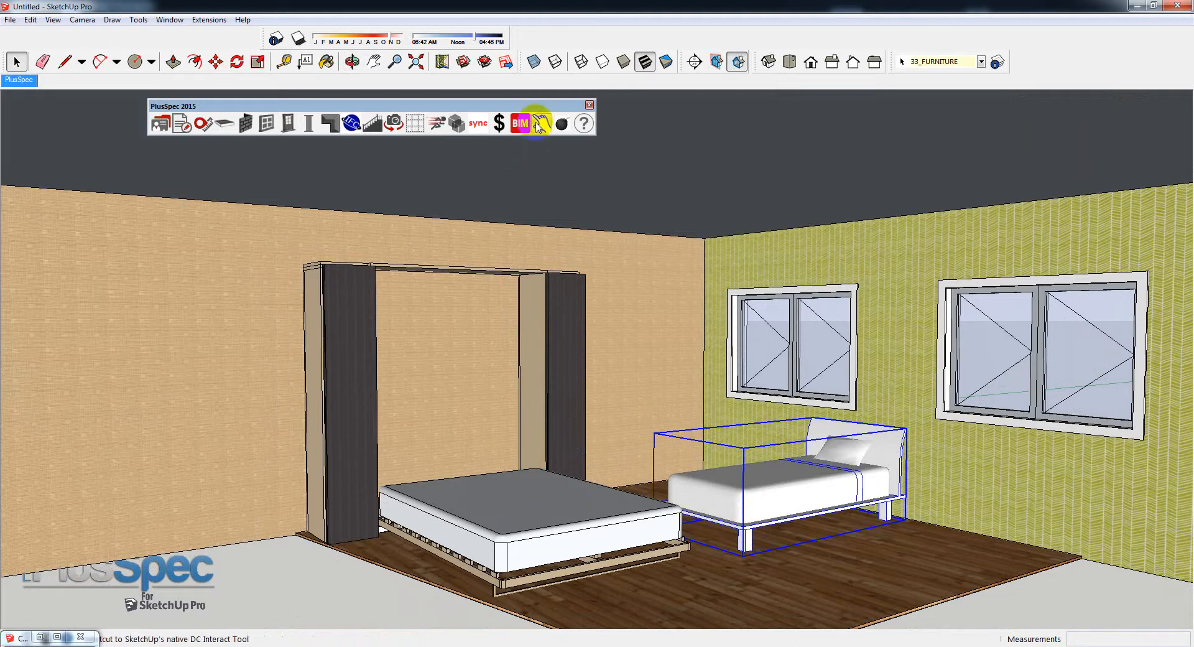
pyautogui.click(525, 545)
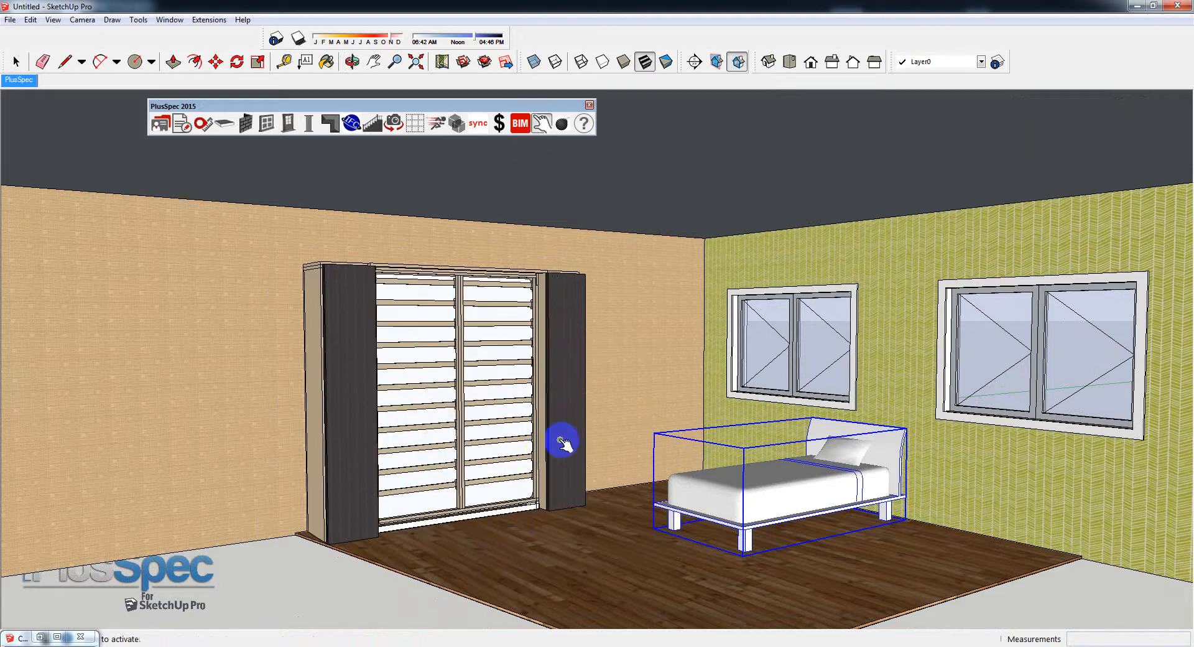
pyautogui.moveTo(518, 467); pyautogui.dragTo(493, 472, button='middle')
pyautogui.scroll(2, 614, 419)
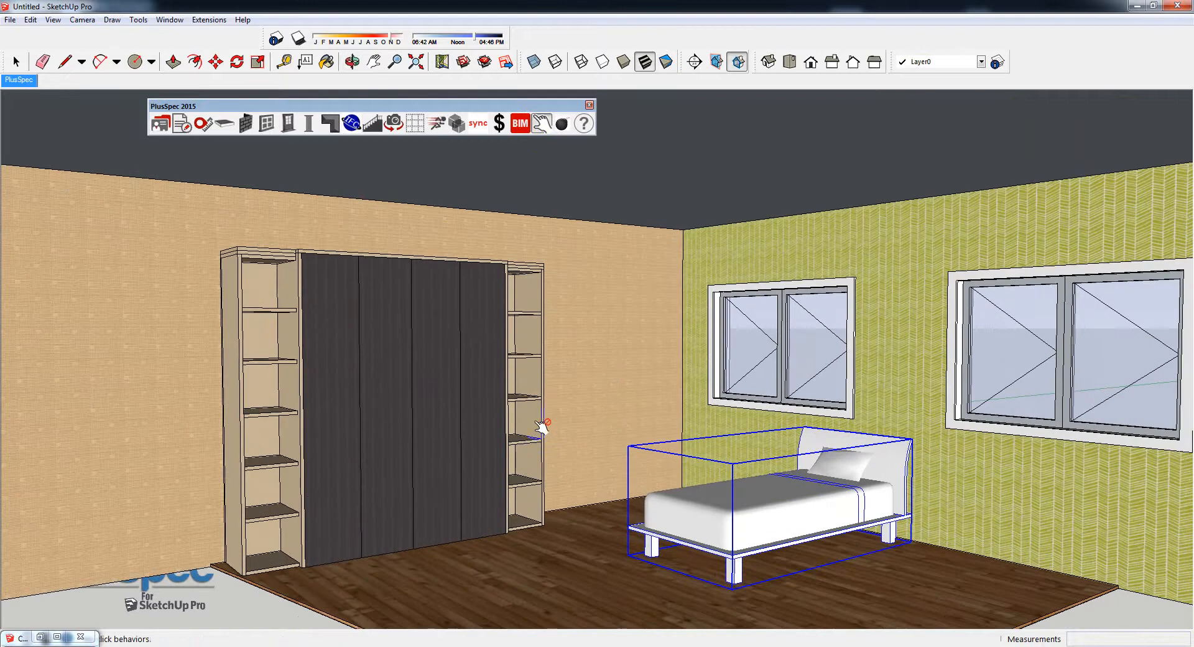
pyautogui.moveTo(561, 436); pyautogui.dragTo(502, 425, button='middle')
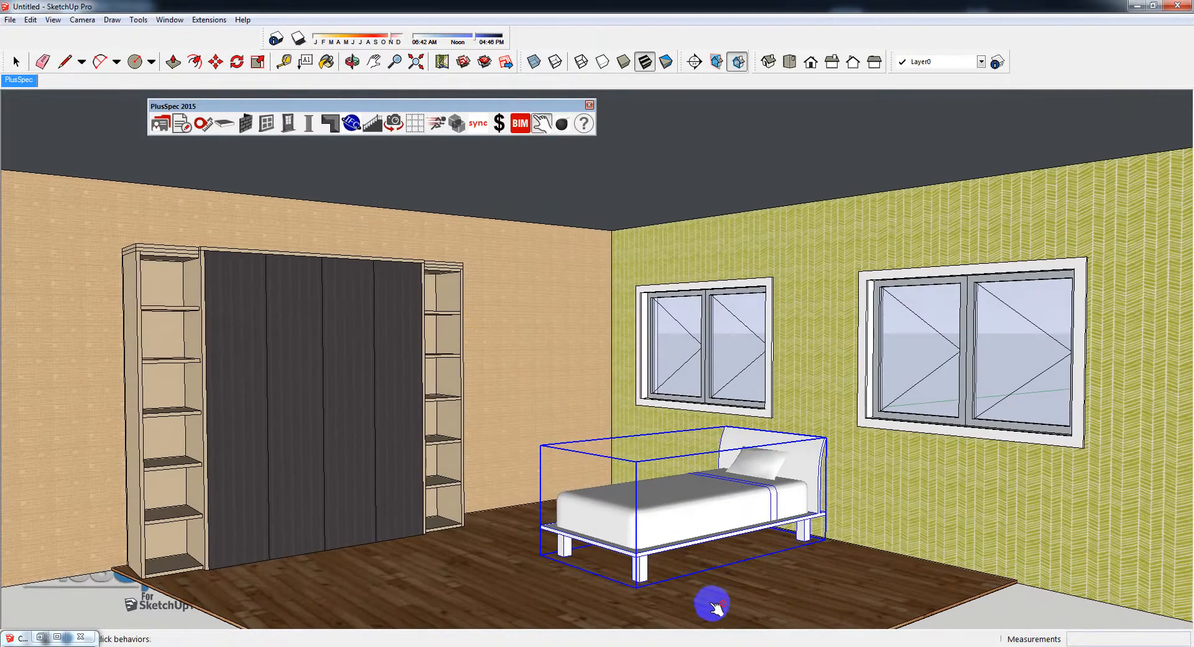
# Switch to the Rubysketch library in the browser, browse its brand directory and open the photography brand's page
pyautogui.click(456, 124)
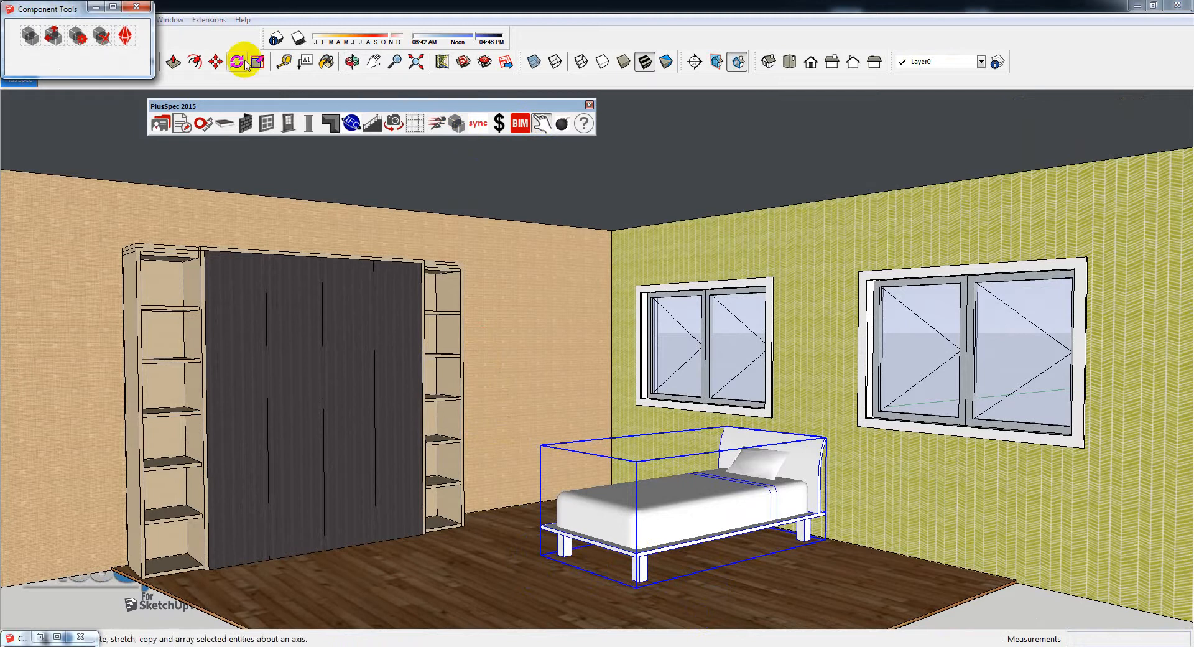
pyautogui.click(126, 39)
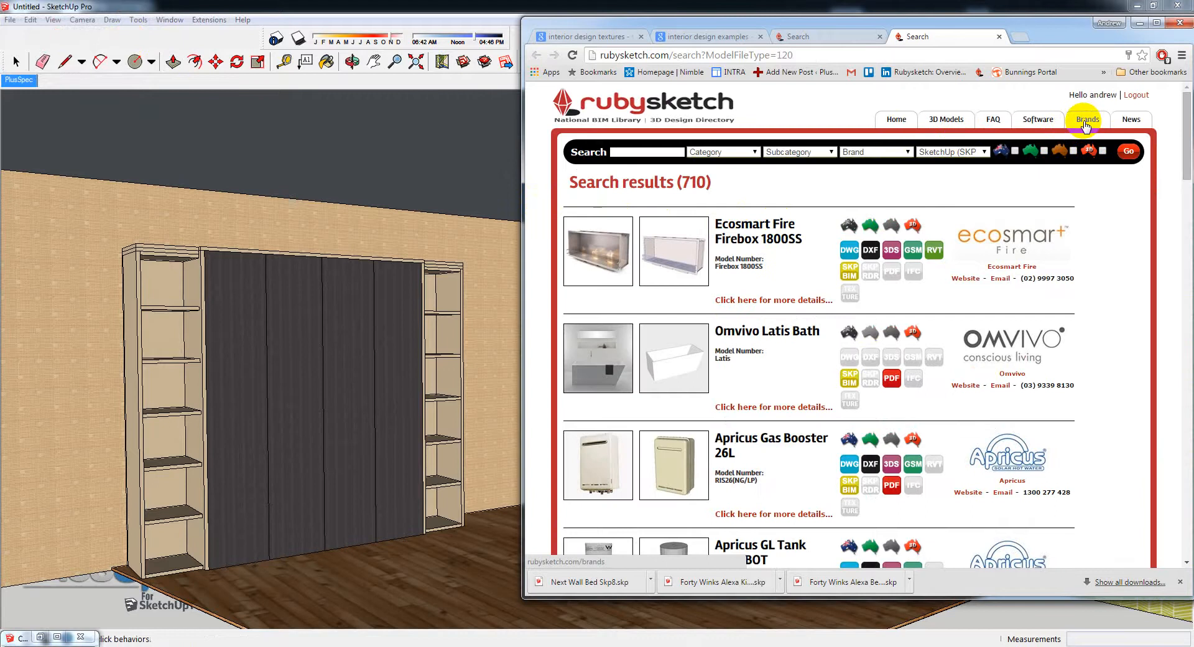
pyautogui.scroll(-4, 808, 376)
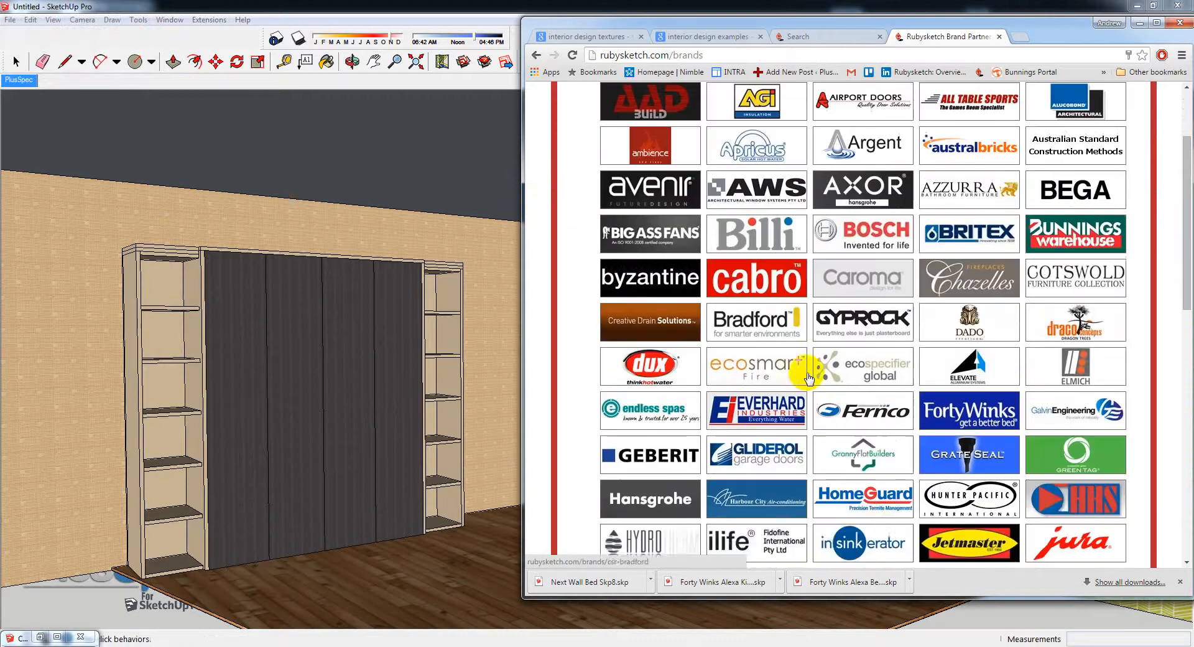
pyautogui.scroll(-4, 808, 376)
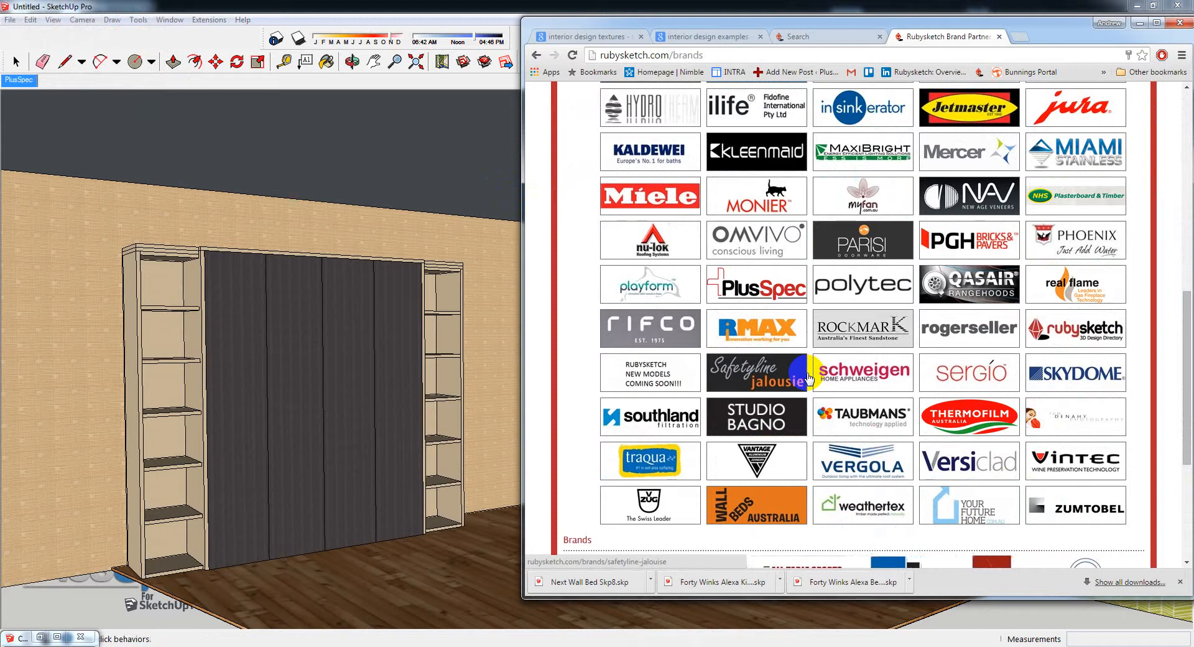
pyautogui.scroll(5, 808, 376)
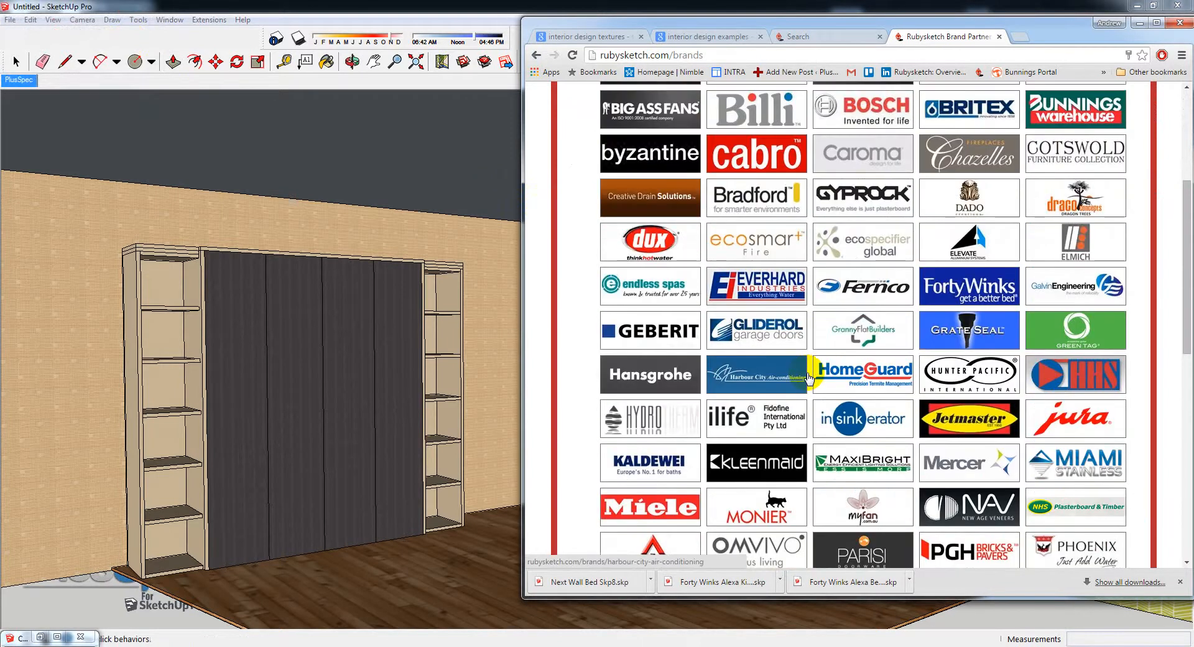
pyautogui.scroll(-1, 808, 376)
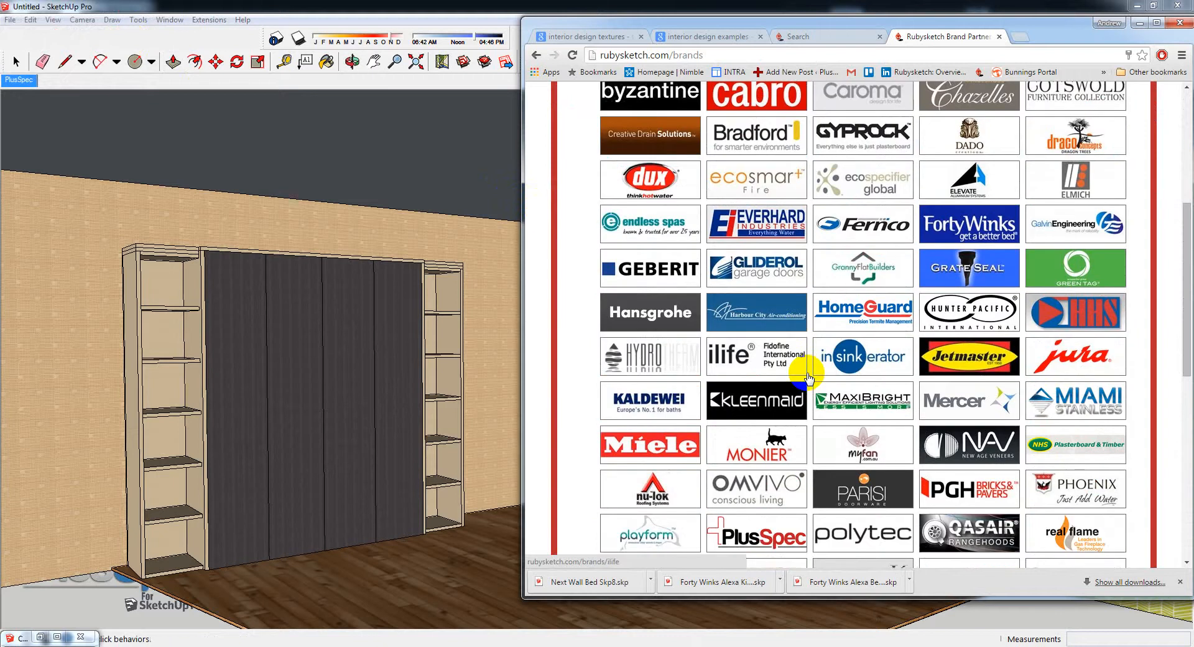
pyautogui.scroll(4, 809, 376)
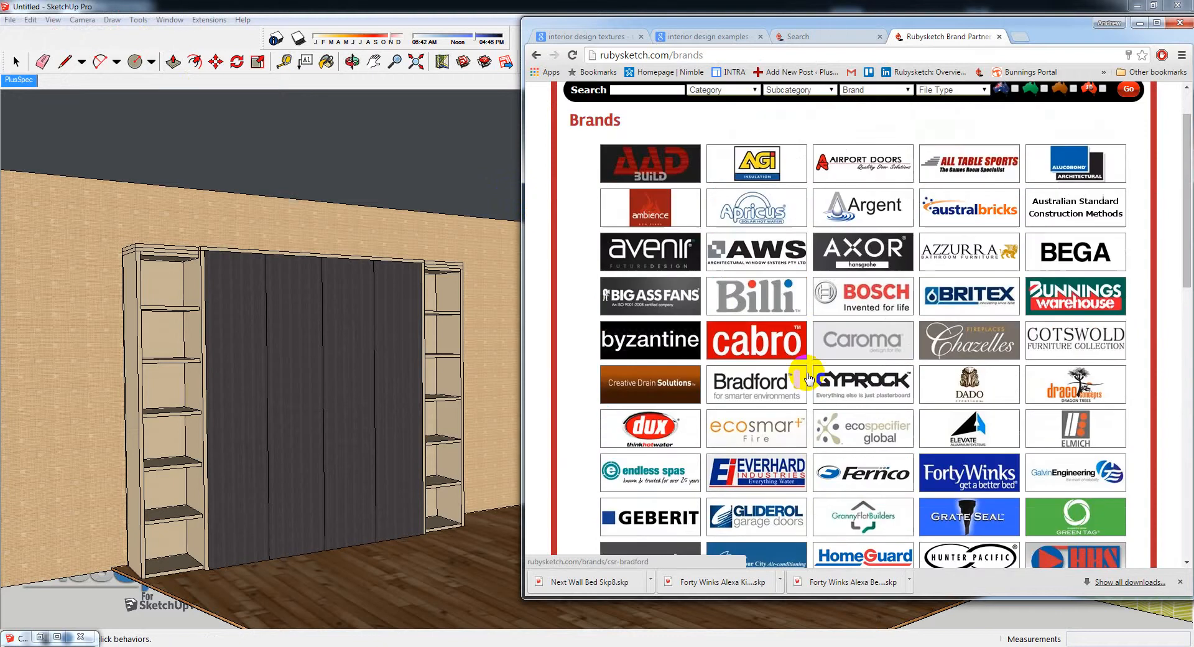
pyautogui.scroll(-5, 808, 376)
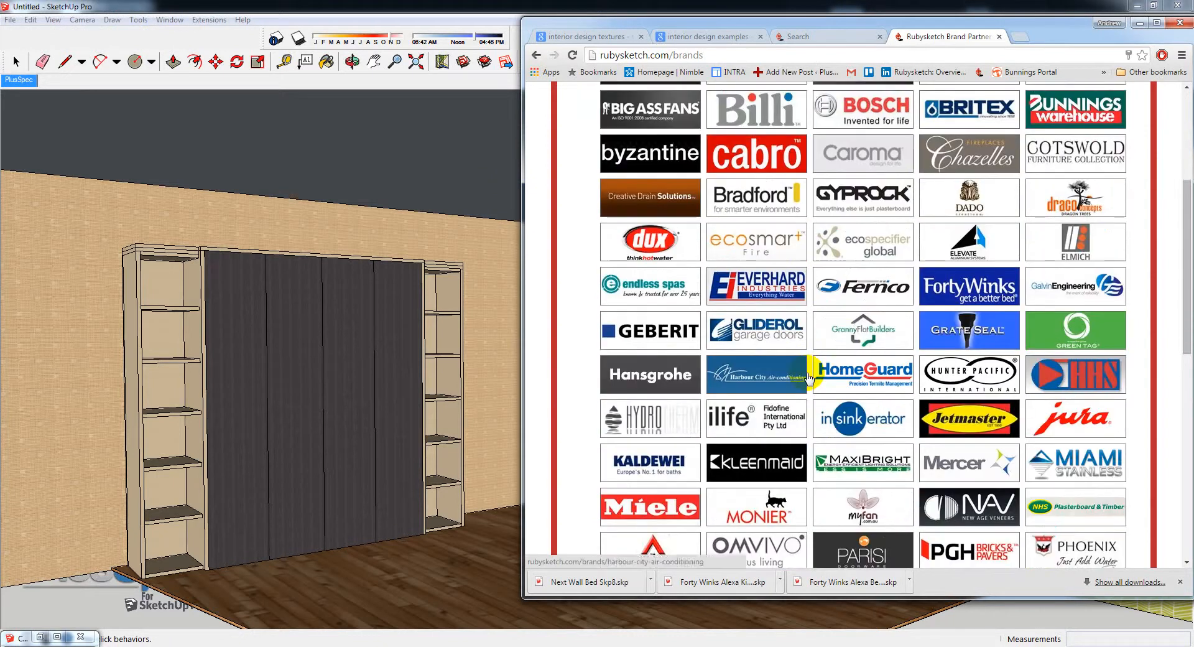
pyautogui.scroll(-4, 809, 376)
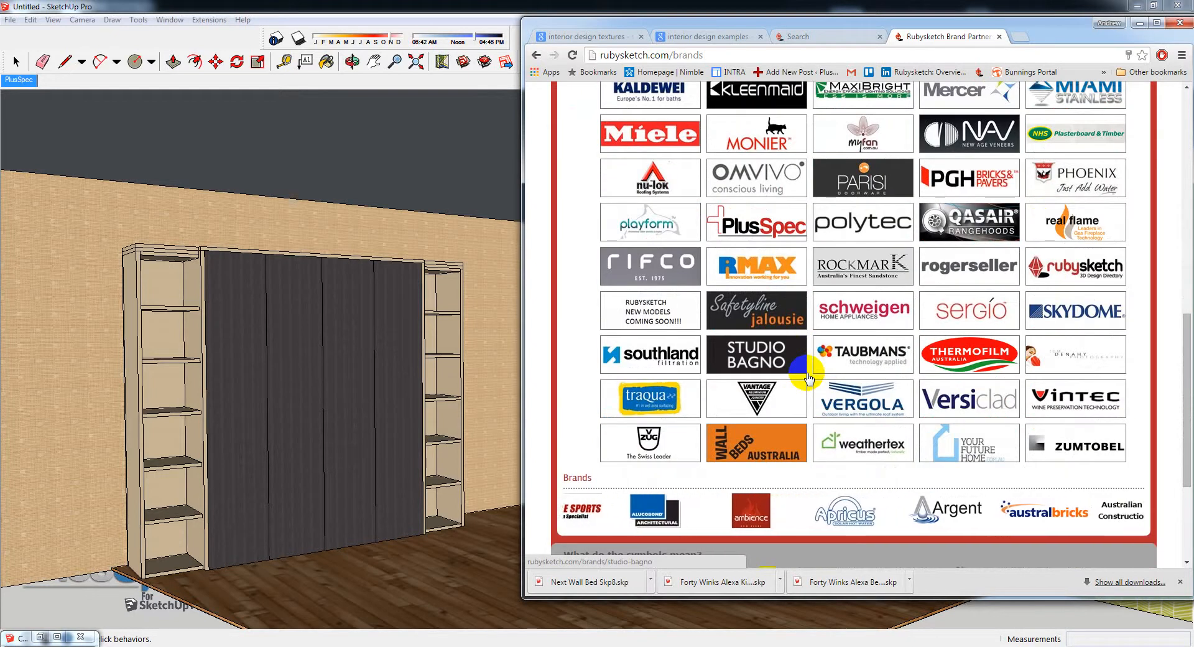
pyautogui.click(811, 376)
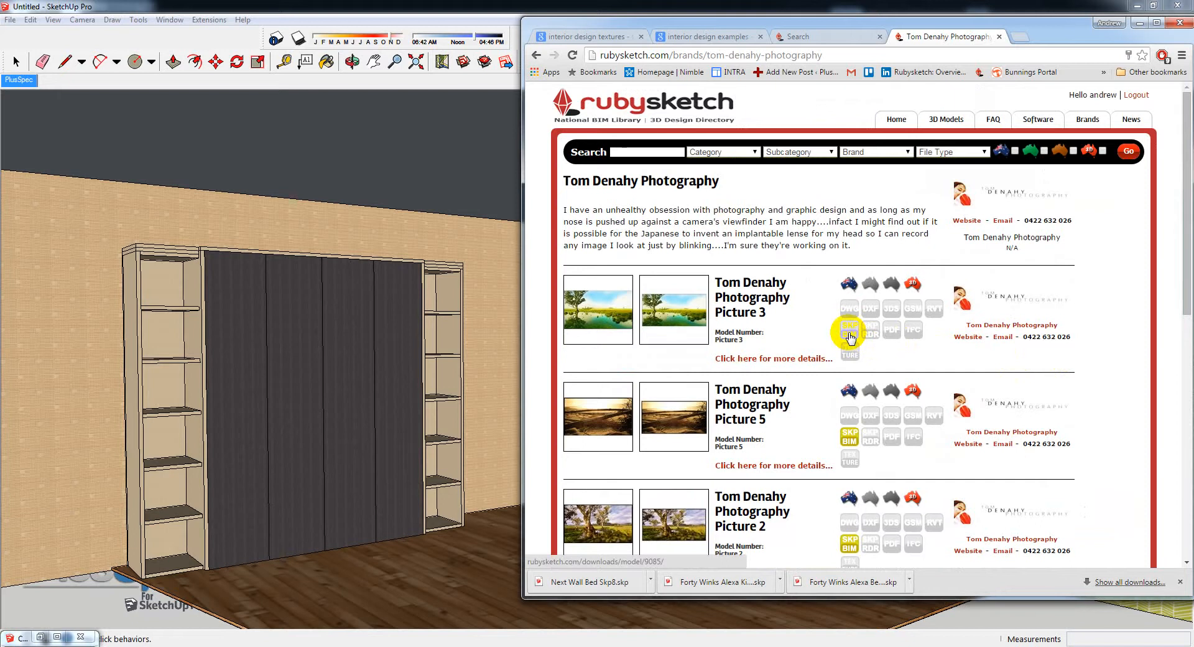
# Download the Picture 3 and Picture 2 SketchUp models and place both in the room near the wall bed
pyautogui.click(671, 424)
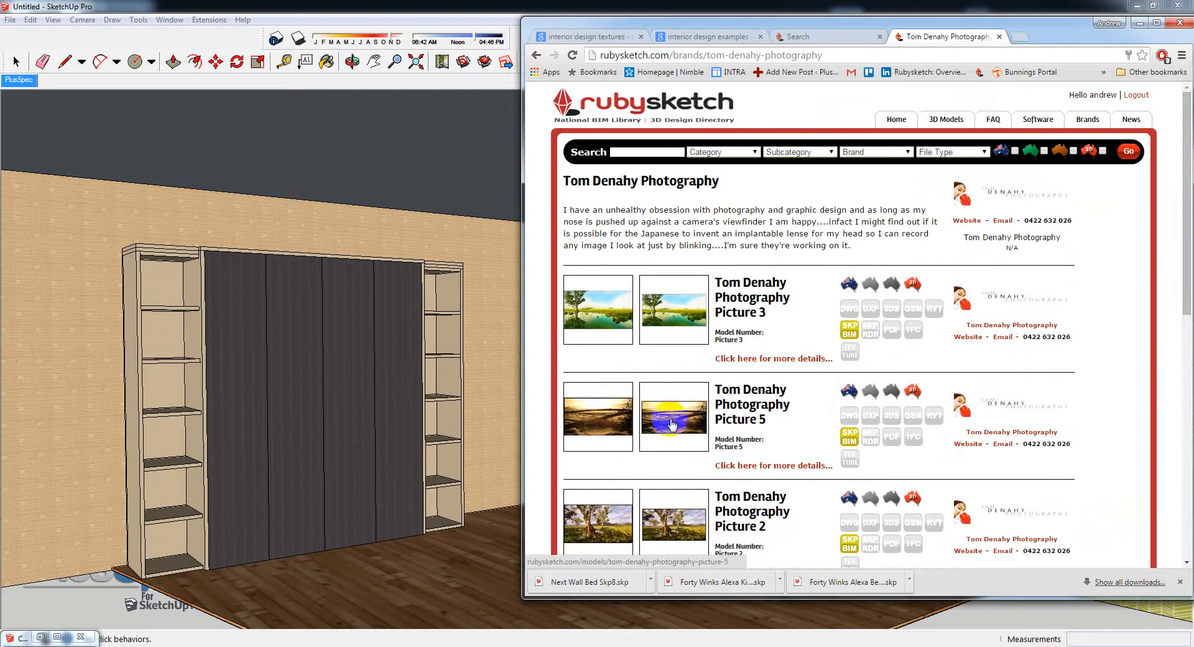
pyautogui.click(846, 336)
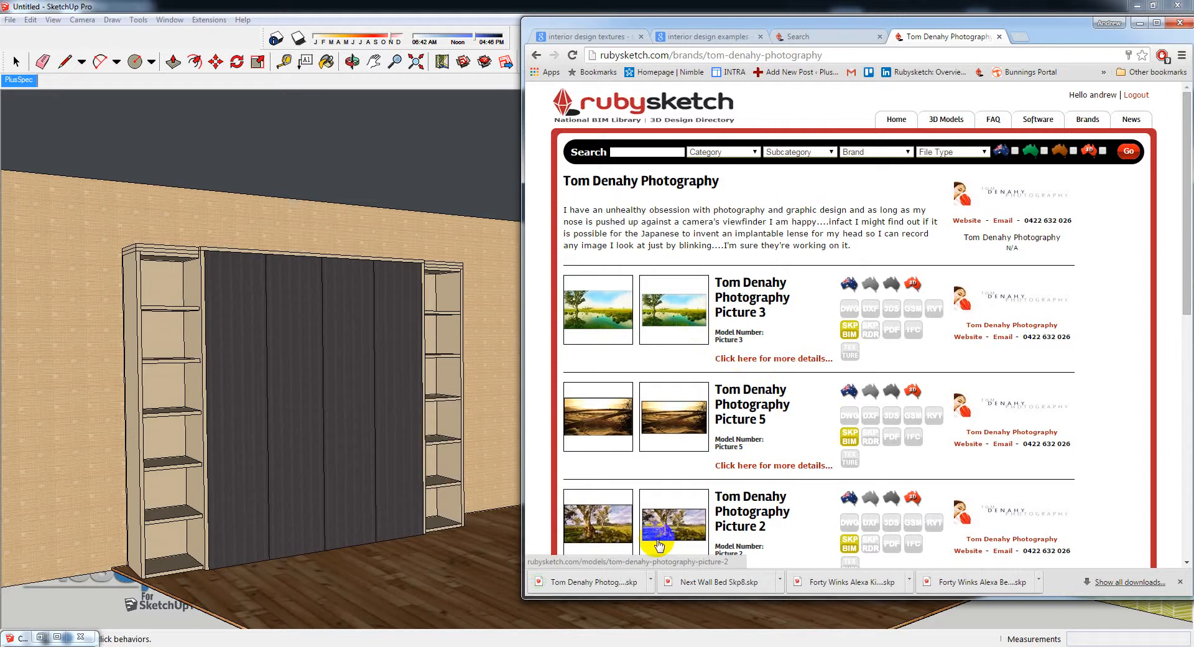
pyautogui.moveTo(584, 582)
pyautogui.mouseDown()
pyautogui.moveTo(567, 558)
pyautogui.moveTo(453, 505)
pyautogui.mouseUp()
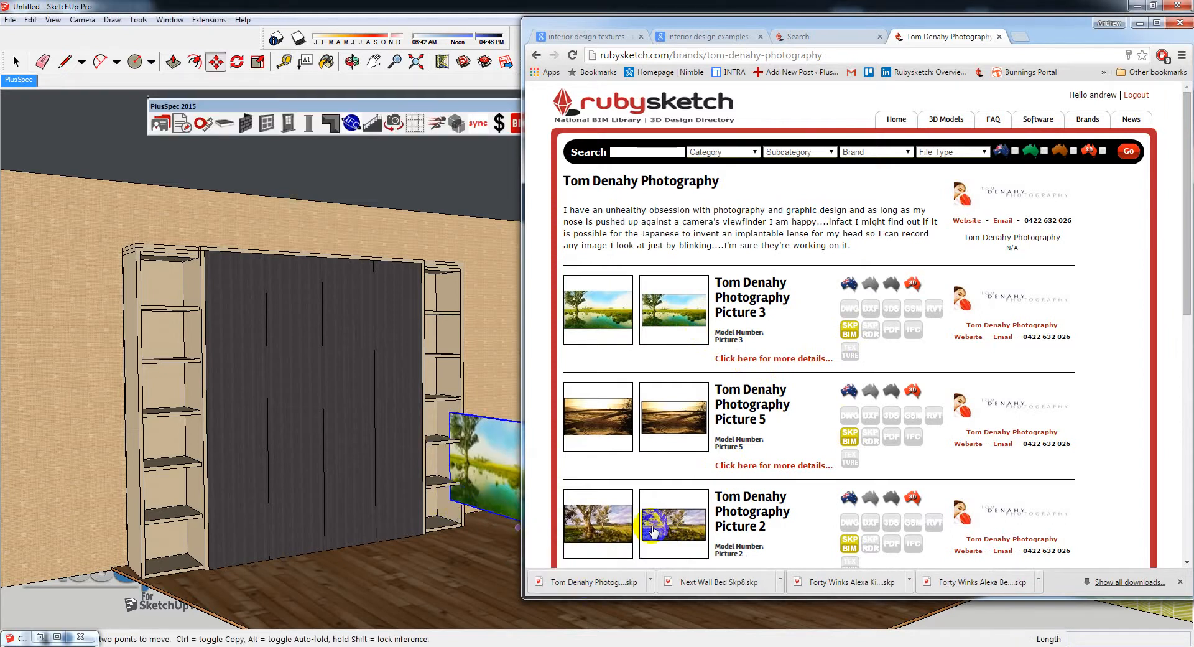
pyautogui.click(849, 543)
pyautogui.moveTo(606, 581); pyautogui.dragTo(495, 376)
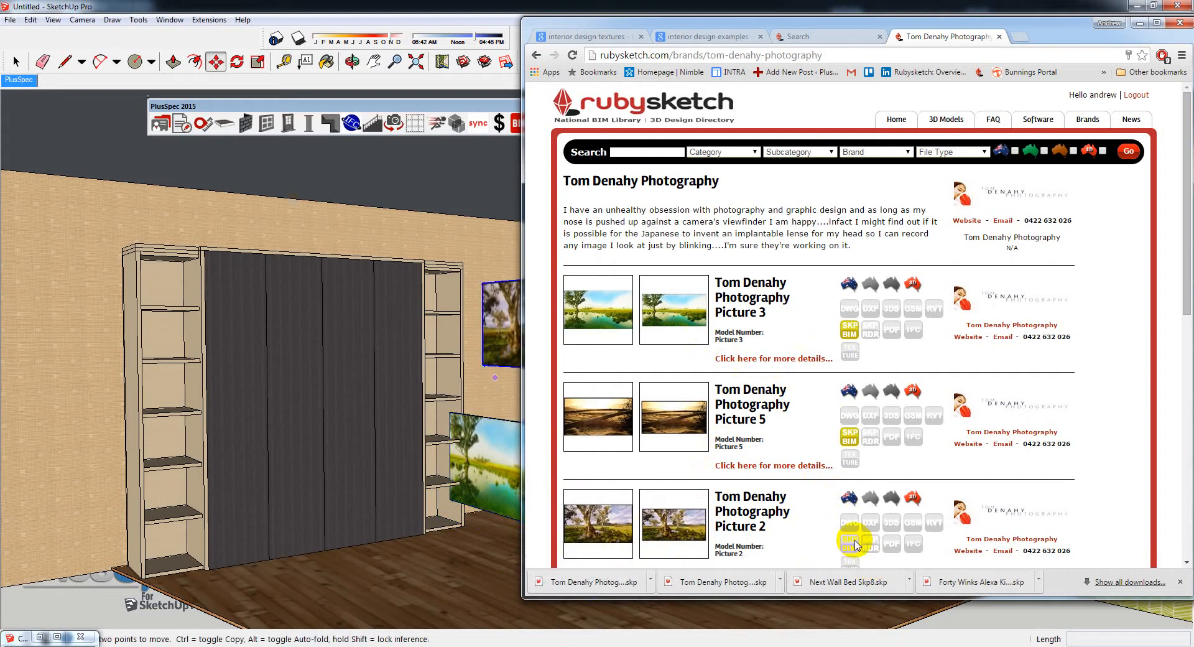
# Return to SketchUp and move the tree picture about 5.2 m by its lower back corner to the open end of the green windowed wall
pyautogui.click(1142, 24)
pyautogui.moveTo(617, 400); pyautogui.dragTo(551, 388, button='middle')
pyautogui.click(500, 358)
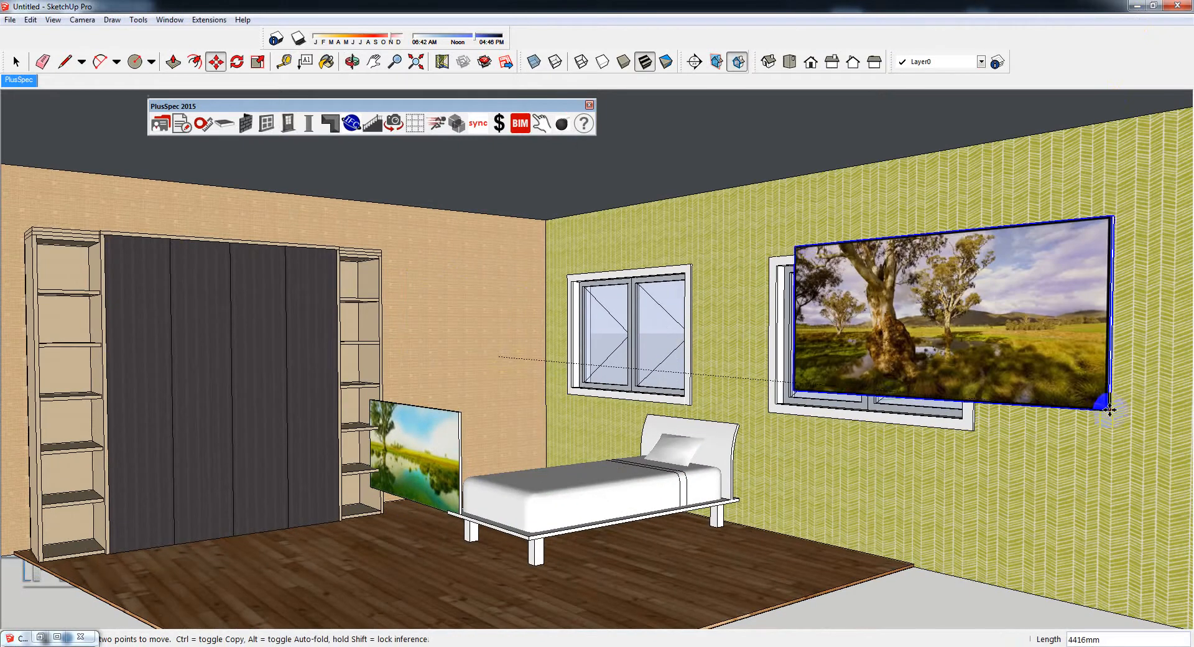
pyautogui.middleClick(1145, 408)
pyautogui.moveTo(1145, 409); pyautogui.dragTo(799, 408, button='middle')
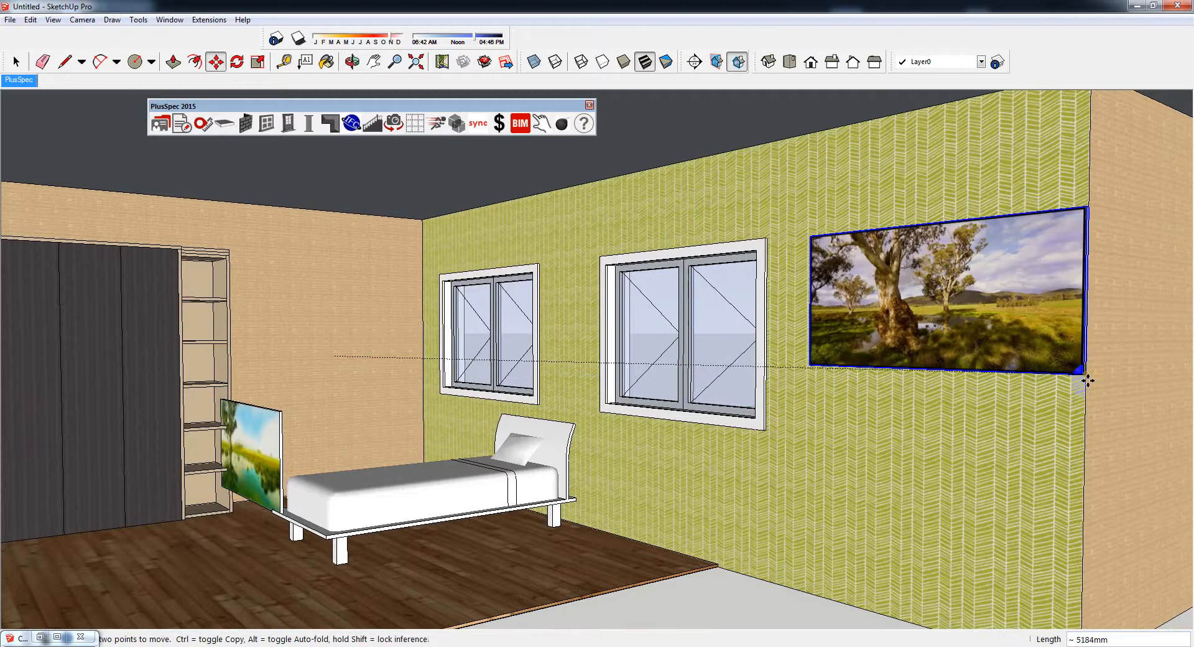
pyautogui.moveTo(1020, 376); pyautogui.dragTo(920, 389, button='middle')
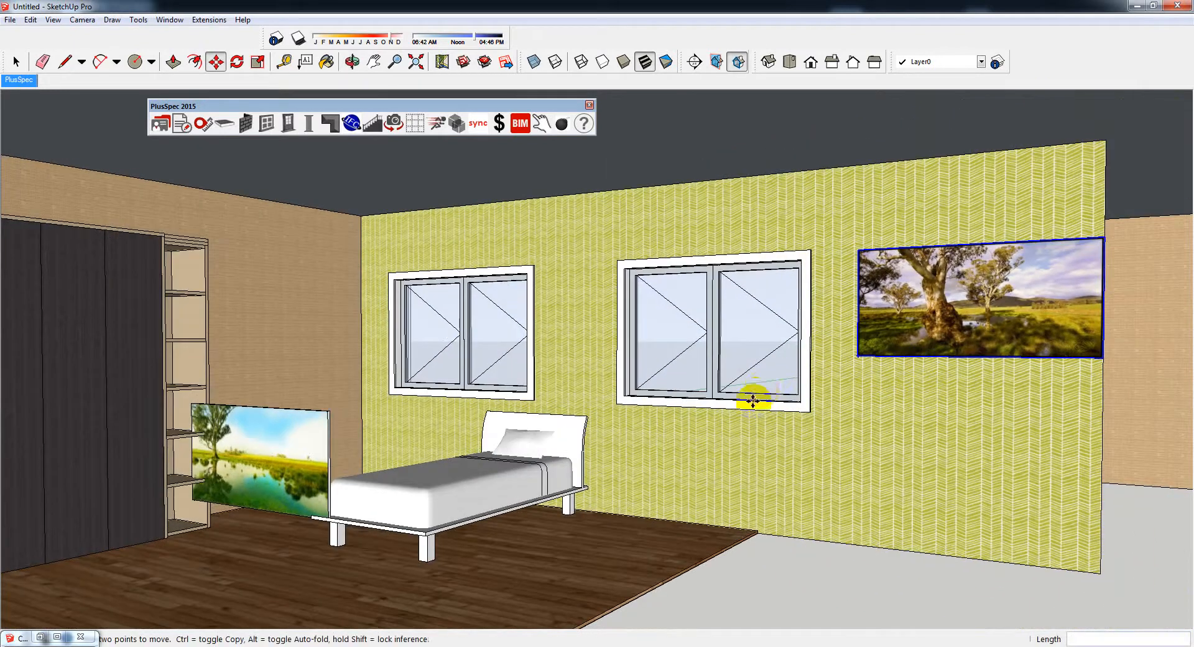
pyautogui.moveTo(752, 401)
pyautogui.mouseDown(button='middle')
pyautogui.moveTo(679, 389)
pyautogui.moveTo(749, 390)
pyautogui.mouseUp(button='middle')
# Select the lake picture beside the single bed and start the Move tool on it
pyautogui.press('space')
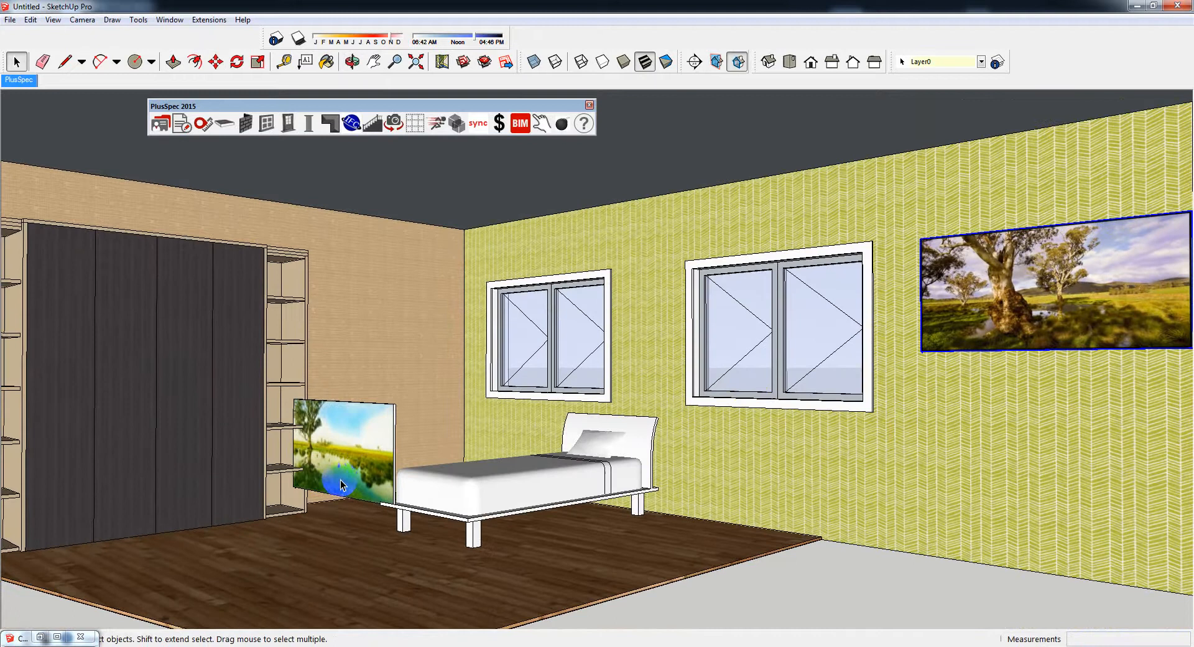
pyautogui.click(340, 485)
pyautogui.press('m')
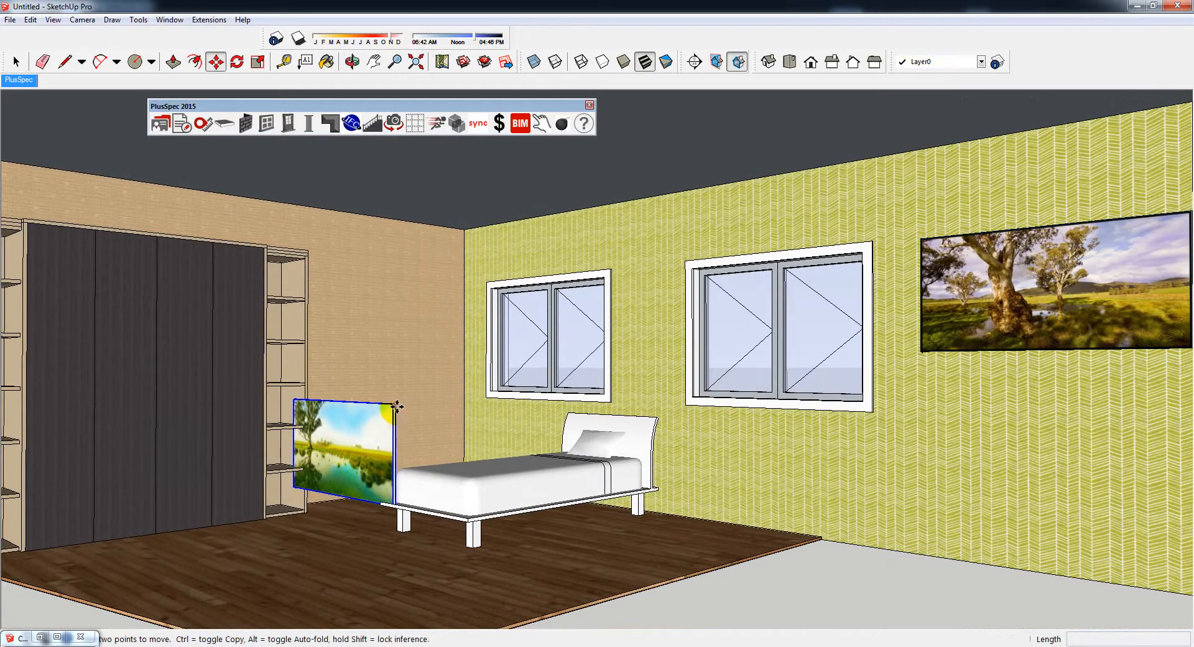
pyautogui.click(396, 406)
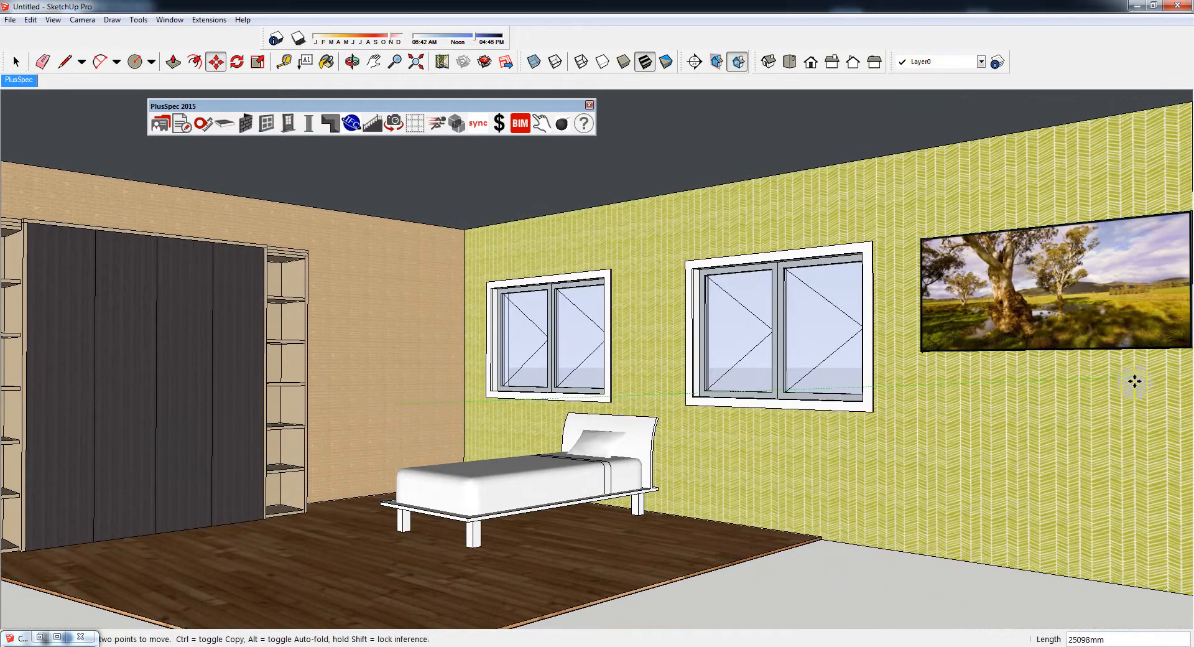
pyautogui.moveTo(1135, 381); pyautogui.dragTo(1092, 399, button='middle')
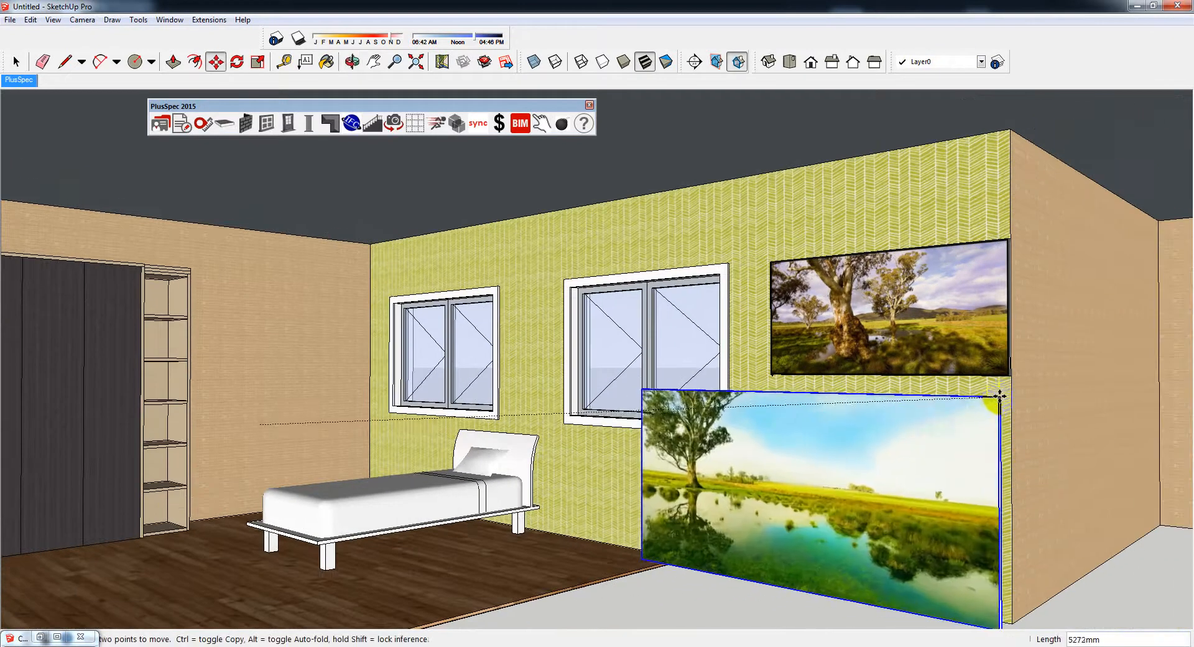
pyautogui.moveTo(999, 396); pyautogui.dragTo(931, 400, button='middle')
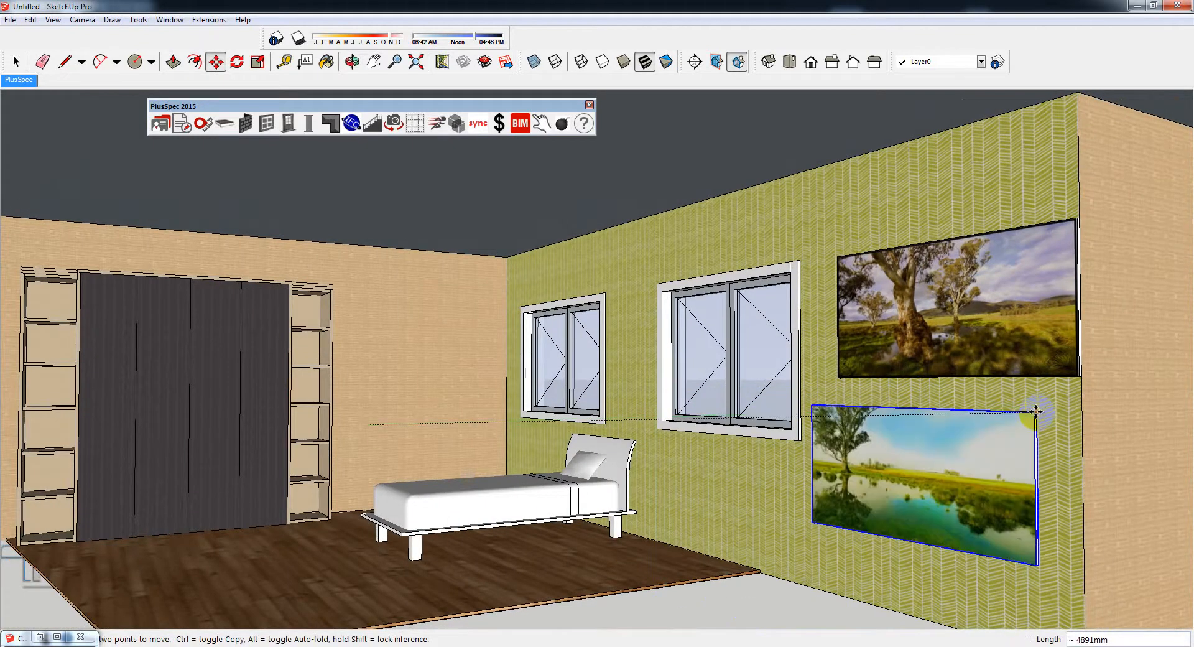
pyautogui.press('Escape')
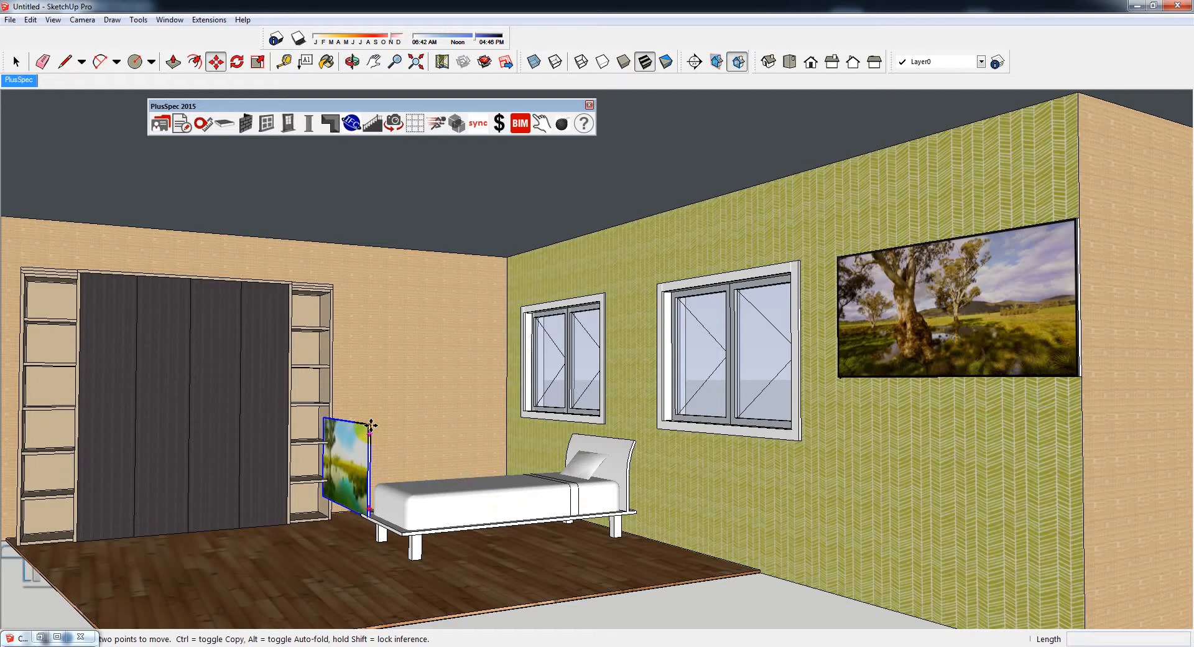
# Move the lake picture by its upper back corner onto the green windowed wall, directly below the tree picture
pyautogui.click(370, 424)
pyautogui.moveTo(1072, 420); pyautogui.dragTo(647, 405, button='middle')
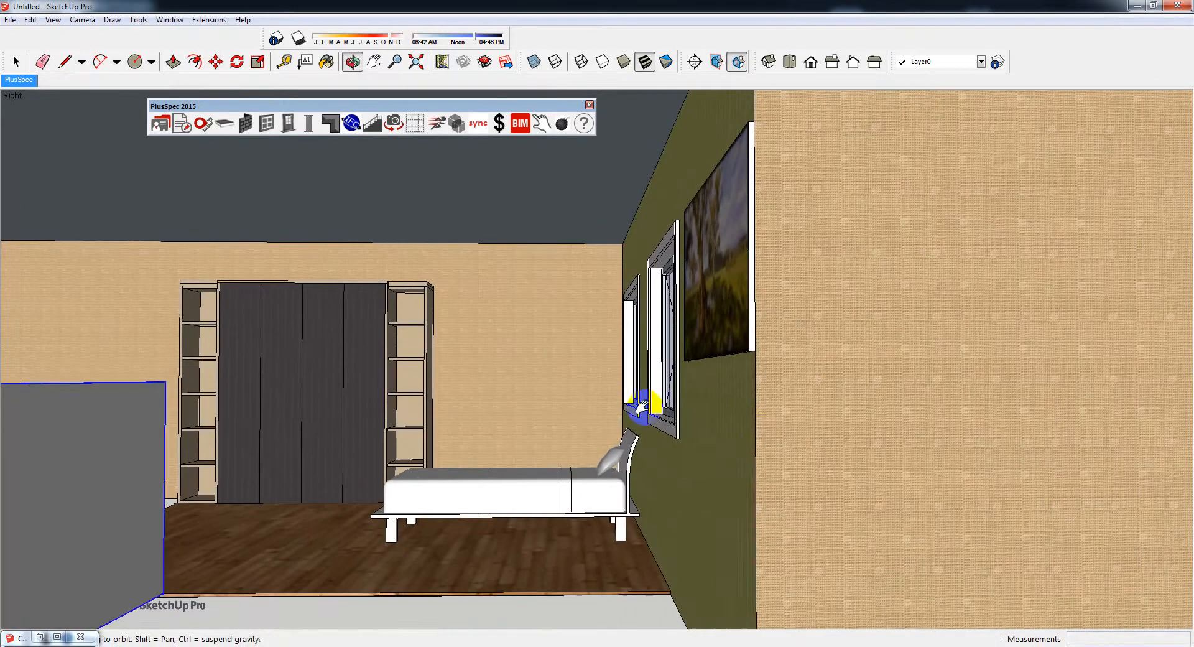
pyautogui.click(748, 422)
pyautogui.moveTo(707, 436); pyautogui.dragTo(768, 457, button='middle')
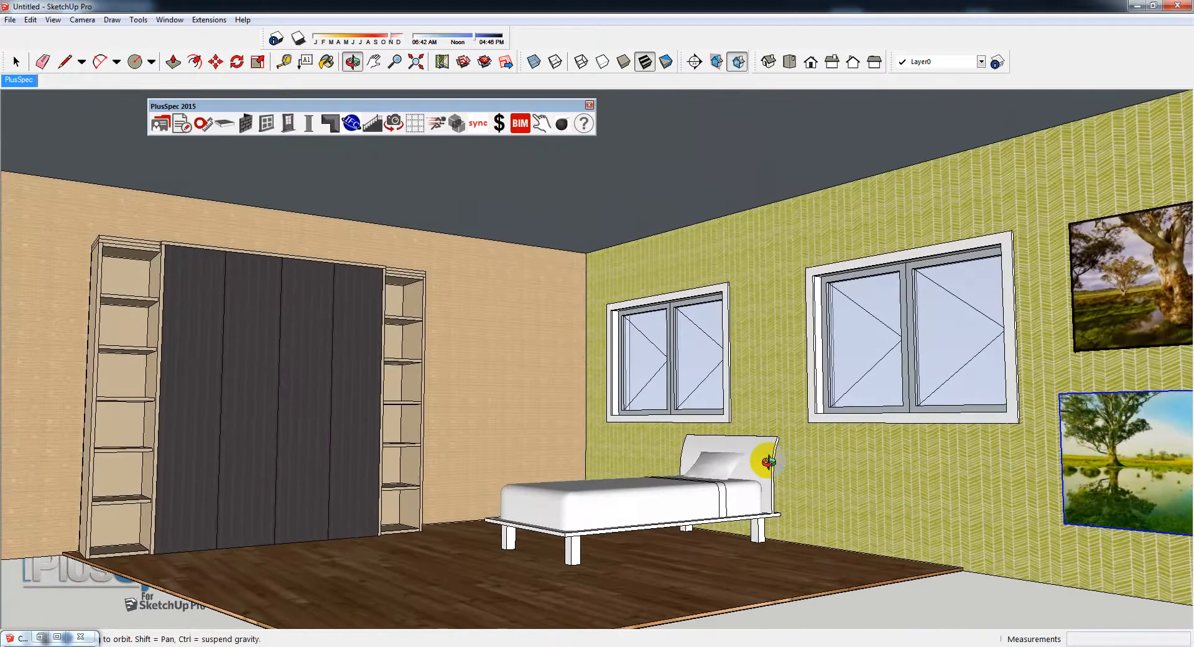
pyautogui.press('m')
pyautogui.press('space')
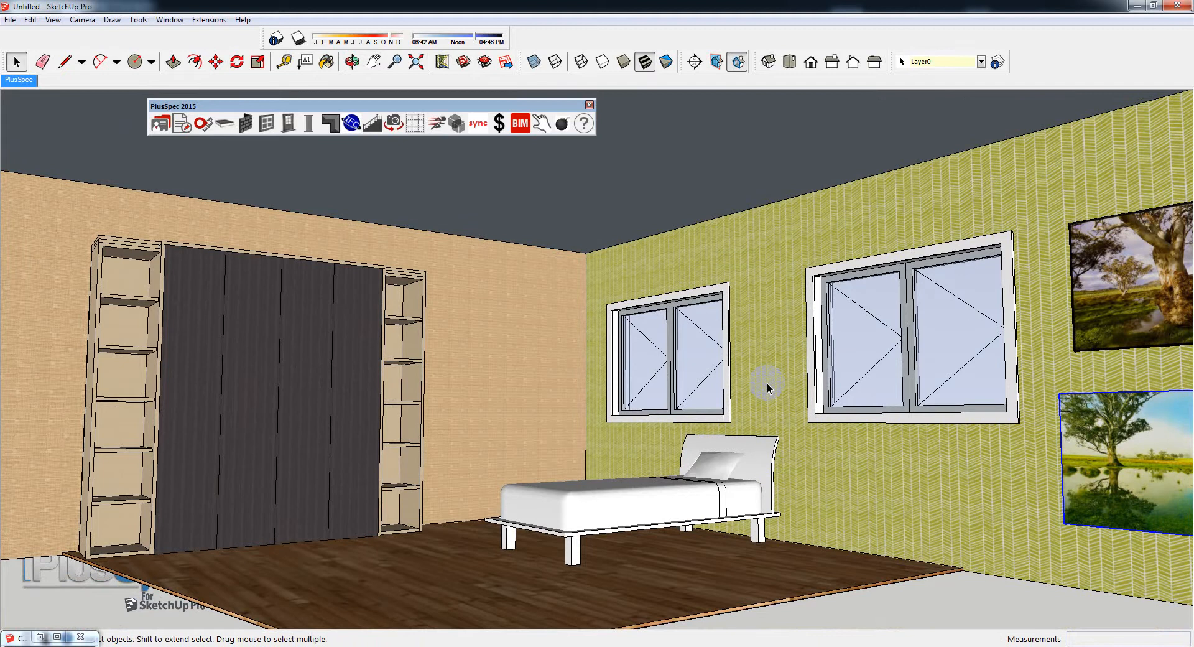
# Open the Wall tool's materials and start creating a new internal wall material from the Wallpaper 2 template
pyautogui.click(246, 124)
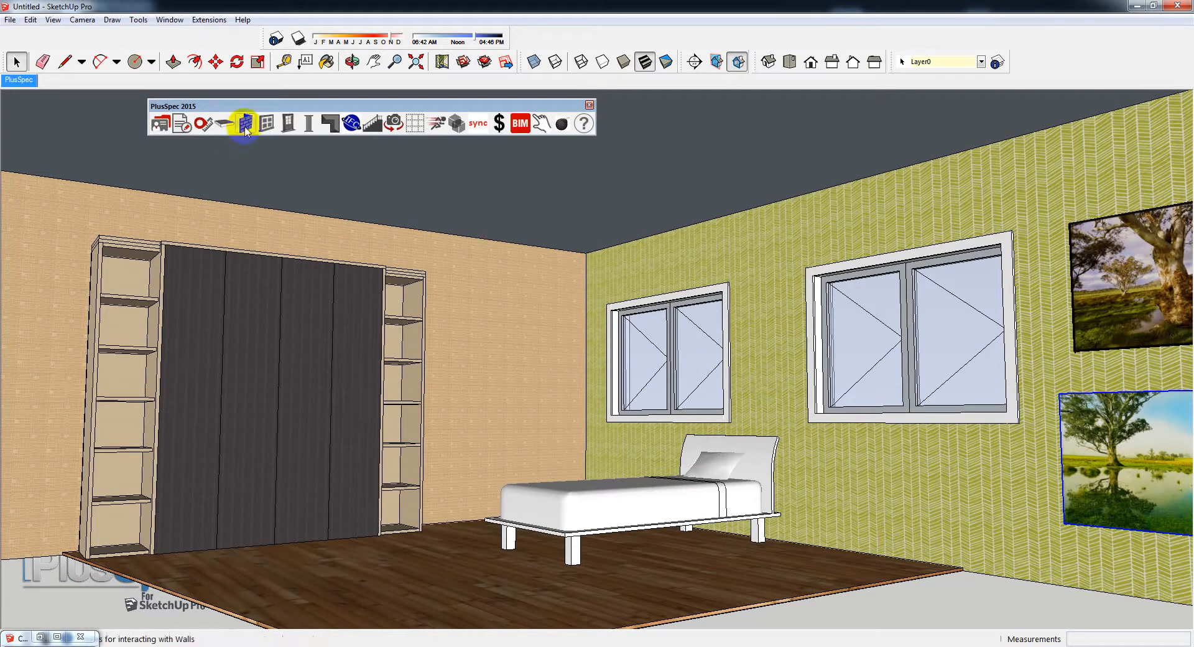
pyautogui.click(106, 169)
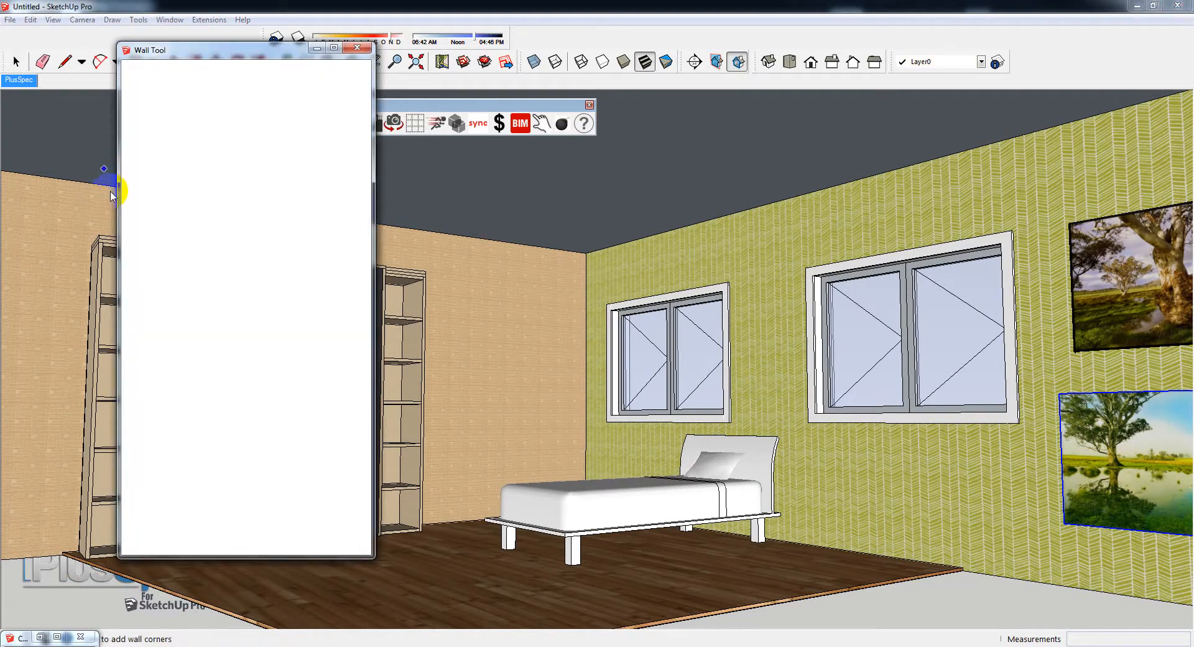
pyautogui.click(214, 315)
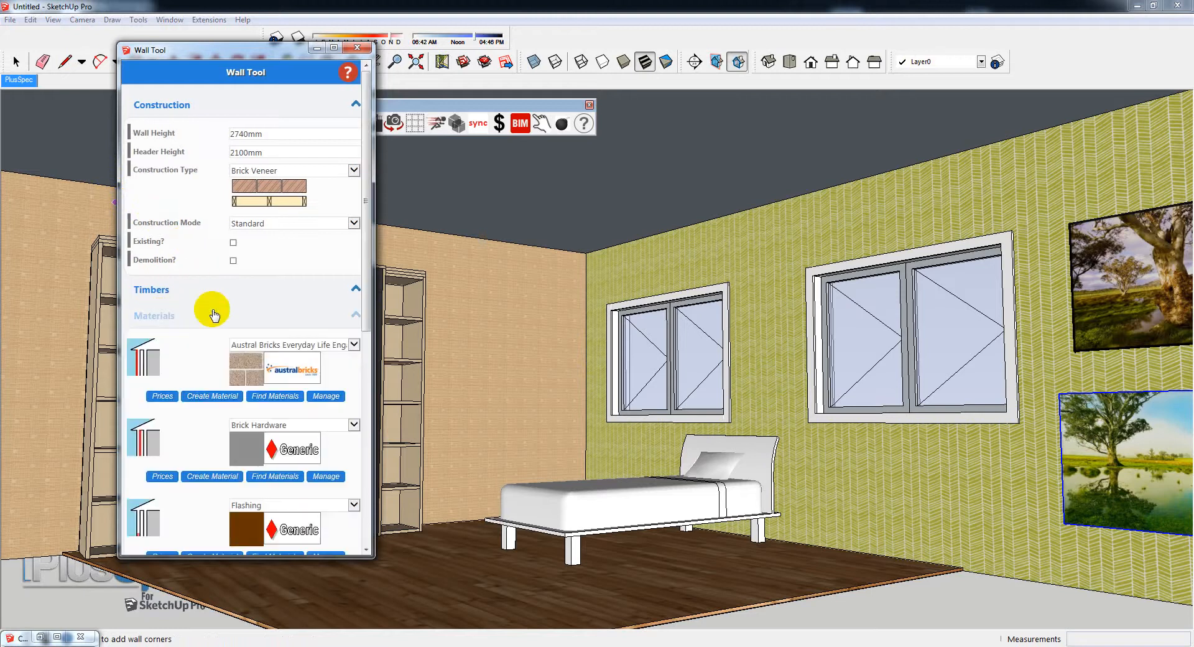
pyautogui.scroll(-5, 274, 307)
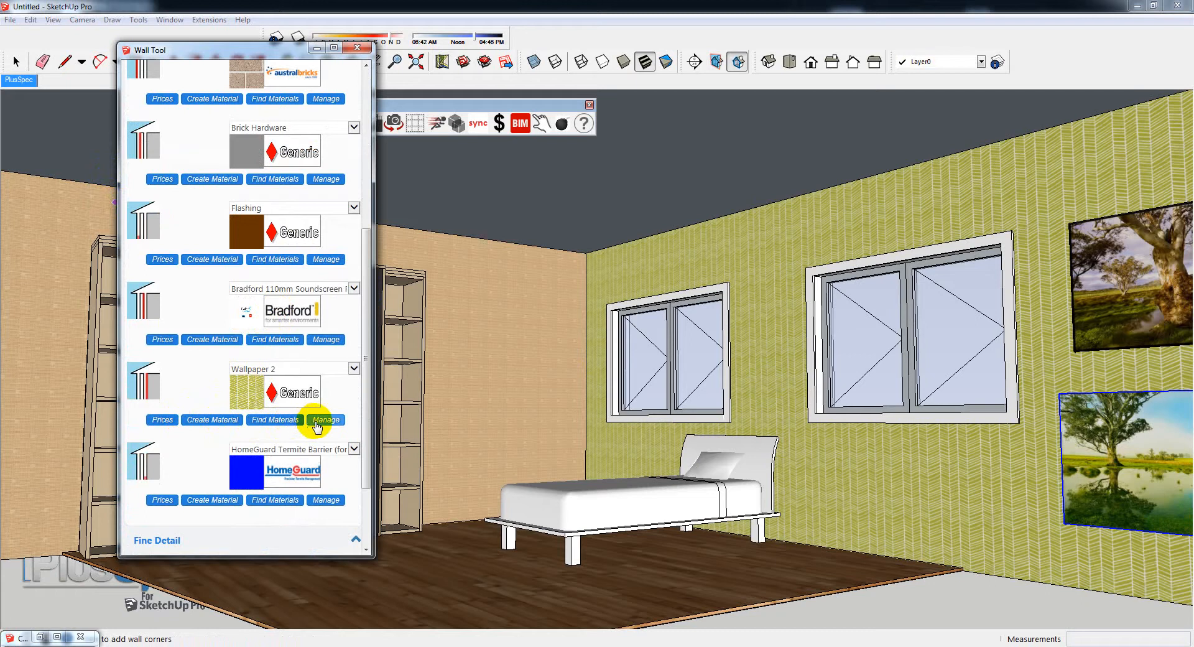
pyautogui.click(212, 419)
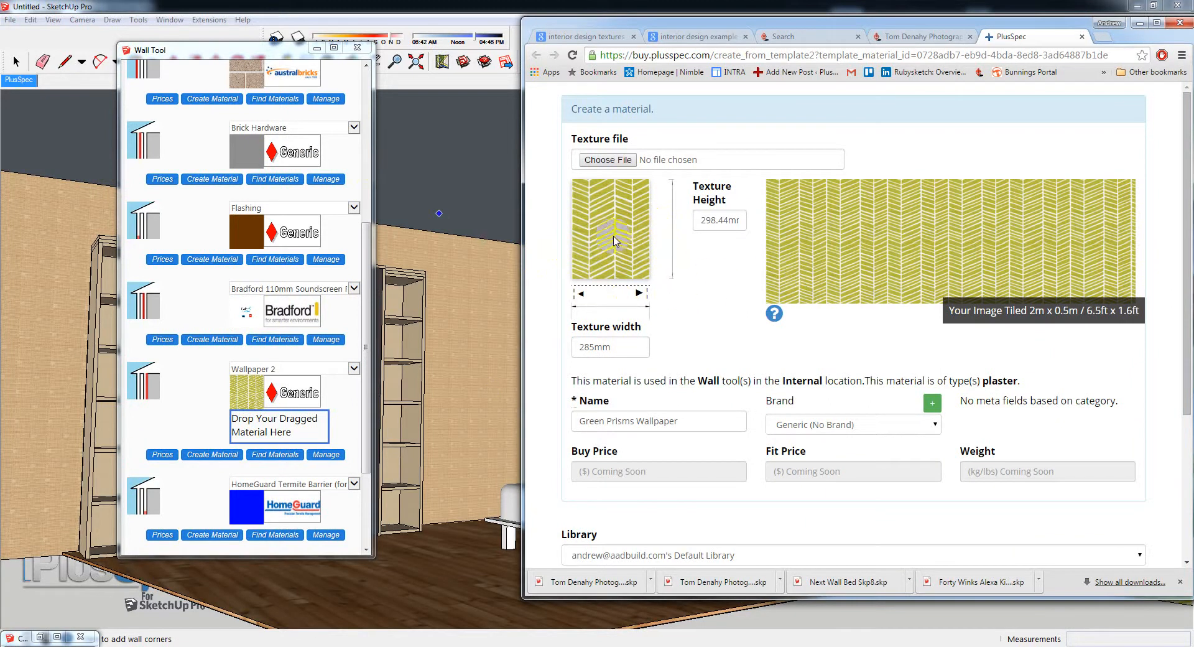
# Load alt colour.PNG from the Textures for Tutorial folder as the new material's texture
pyautogui.click(608, 160)
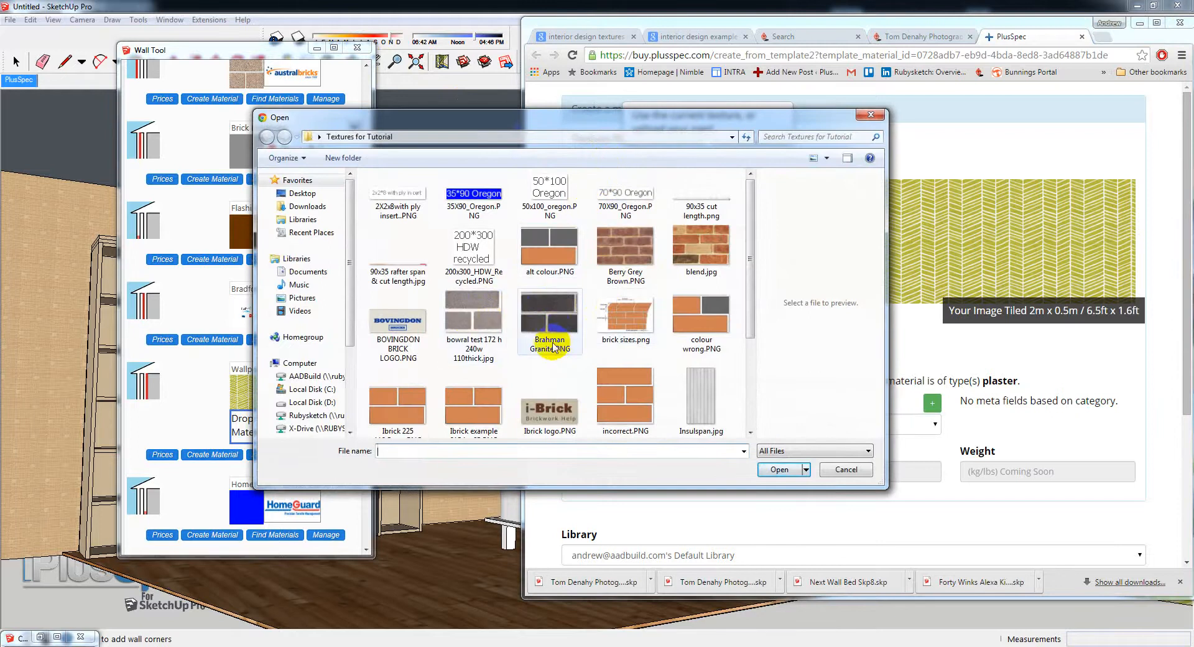
pyautogui.moveTo(750, 319); pyautogui.dragTo(744, 393)
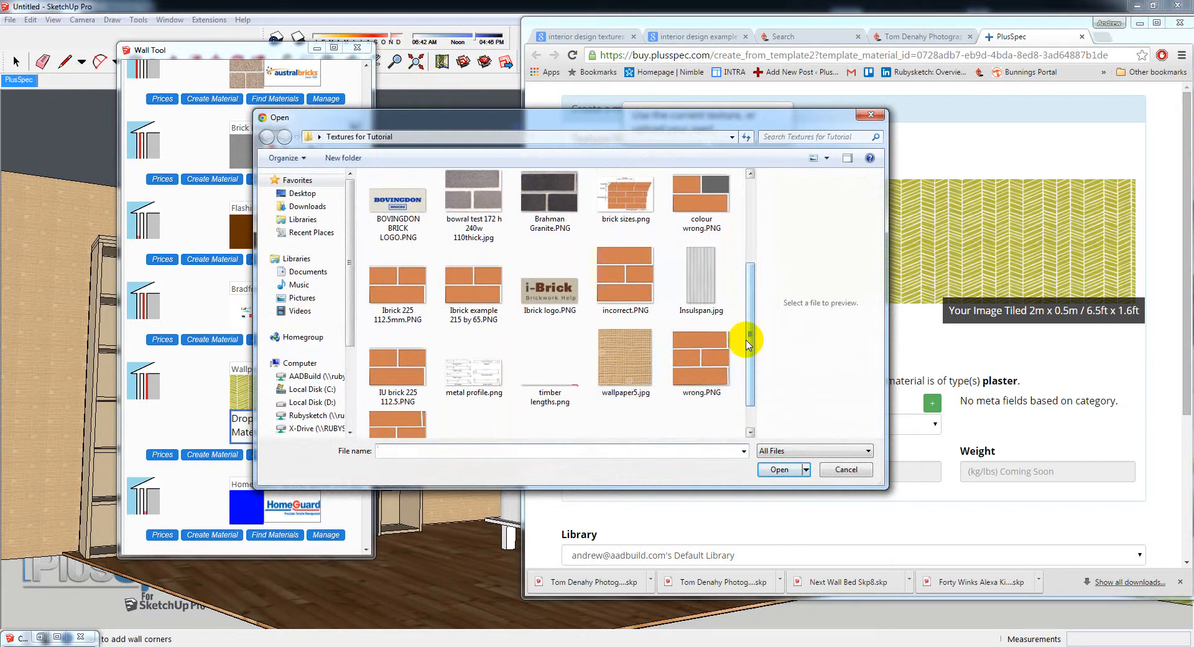
pyautogui.moveTo(750, 344); pyautogui.dragTo(749, 251)
pyautogui.click(543, 254)
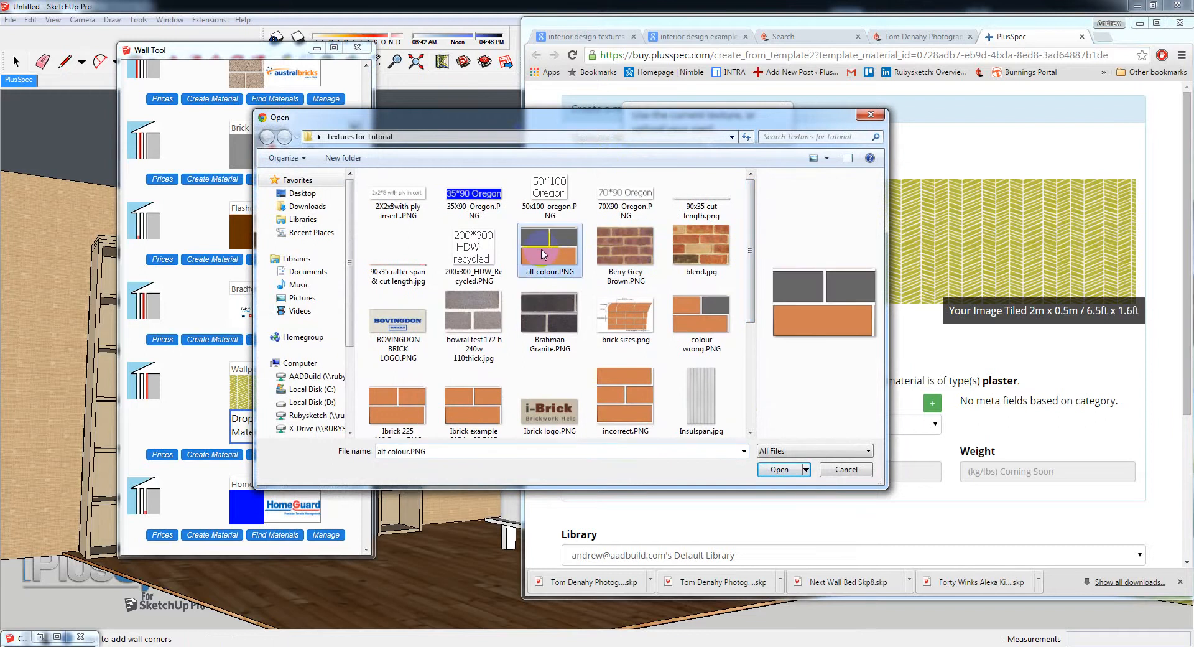
pyautogui.click(777, 469)
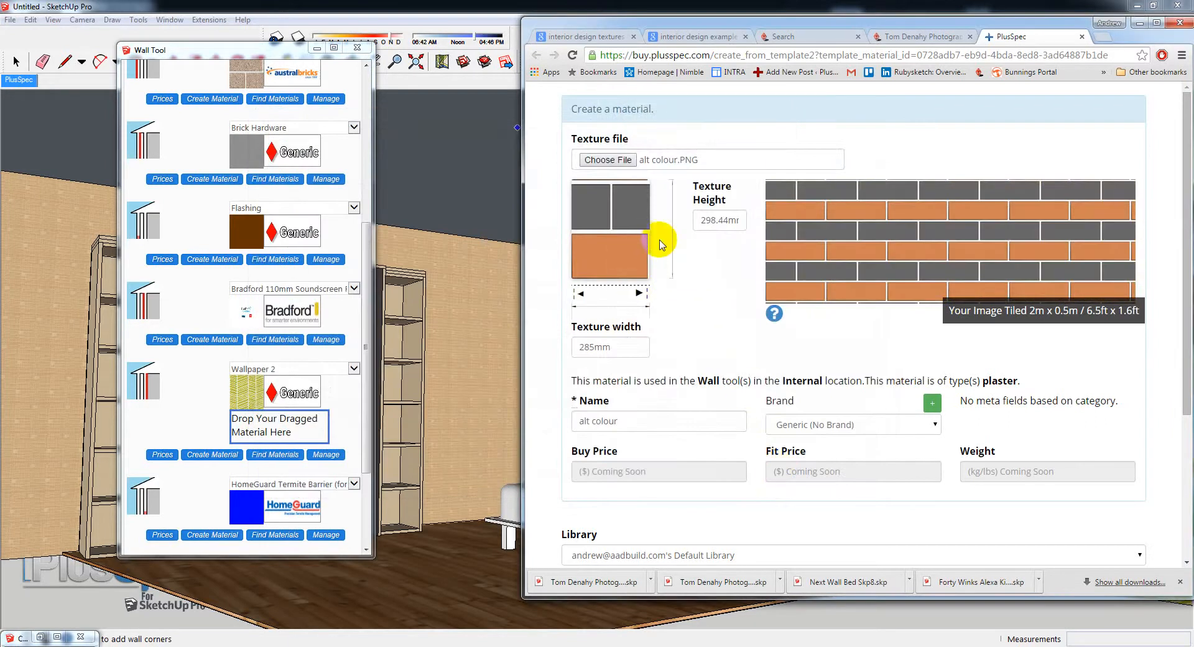
# Try texture widths of 300 and 3000 for the brick material and settle on 1500
pyautogui.click(915, 251)
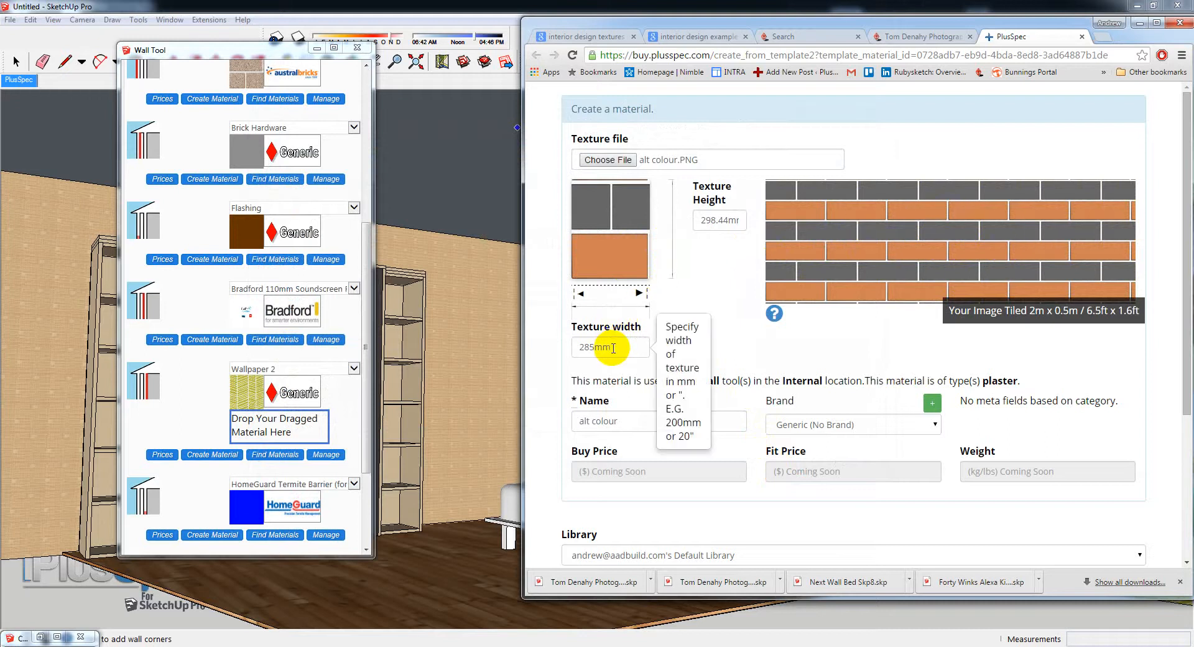
pyautogui.click(628, 260)
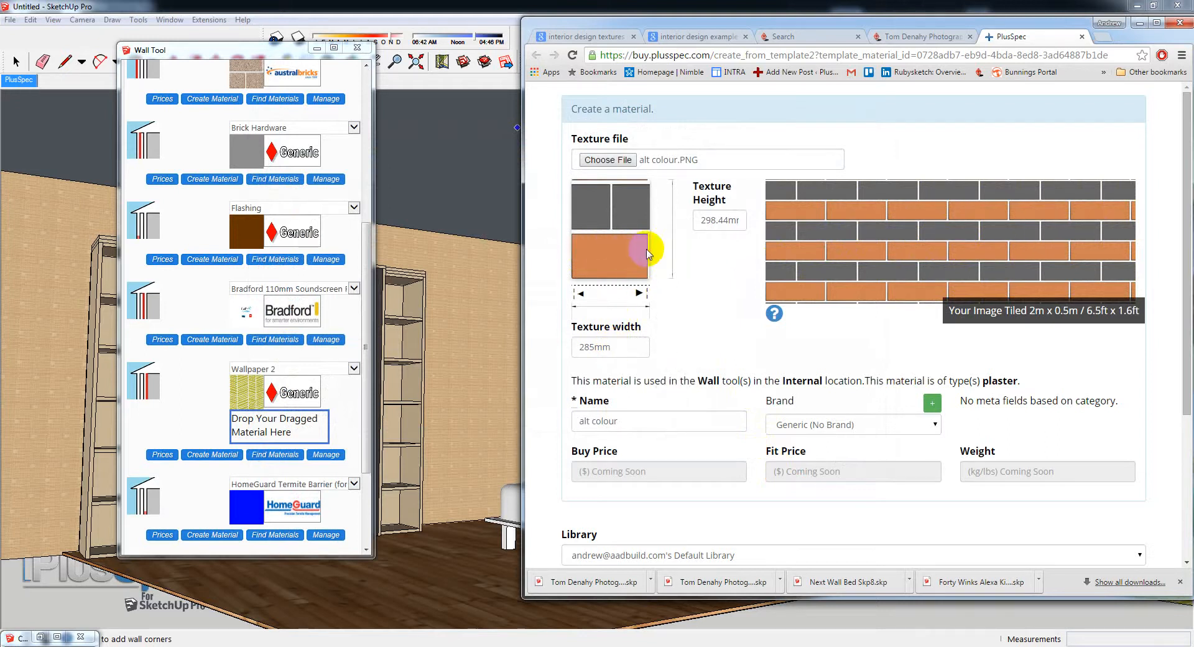
pyautogui.doubleClick(585, 348)
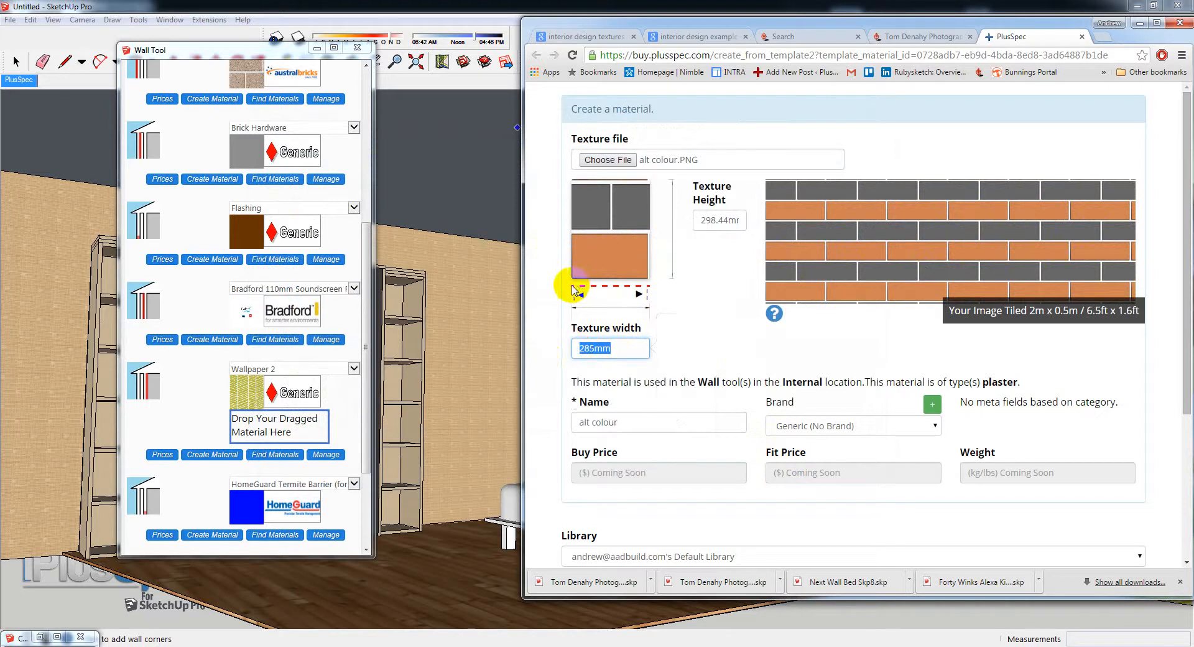
pyautogui.write('3')
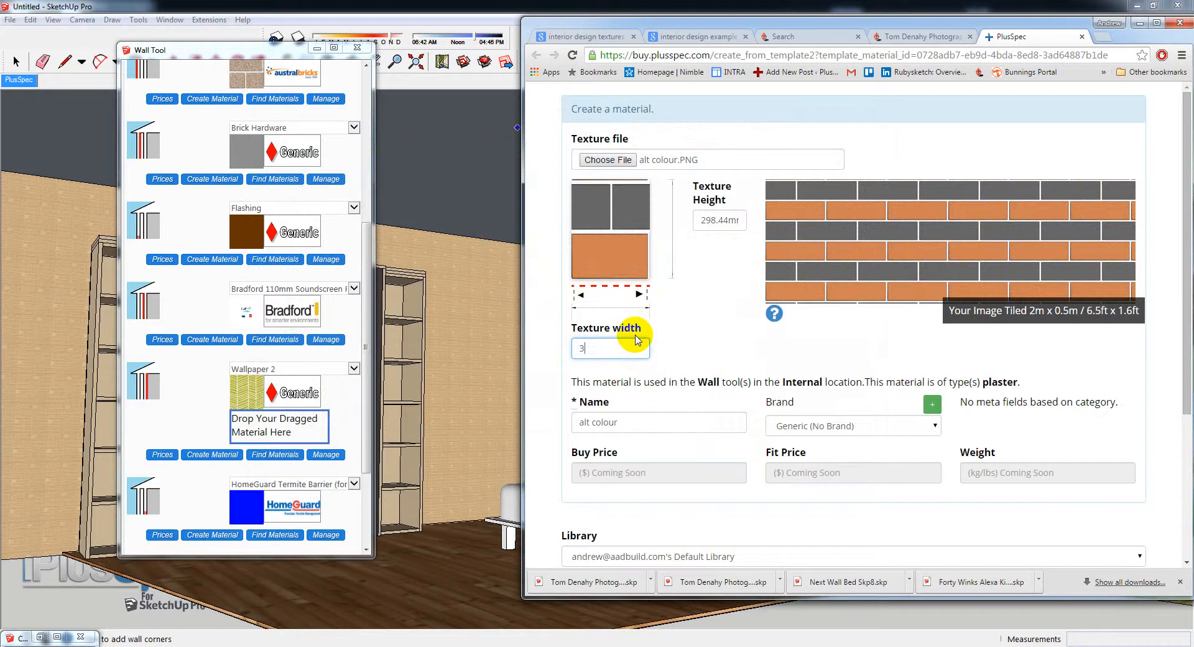
pyautogui.write('00')
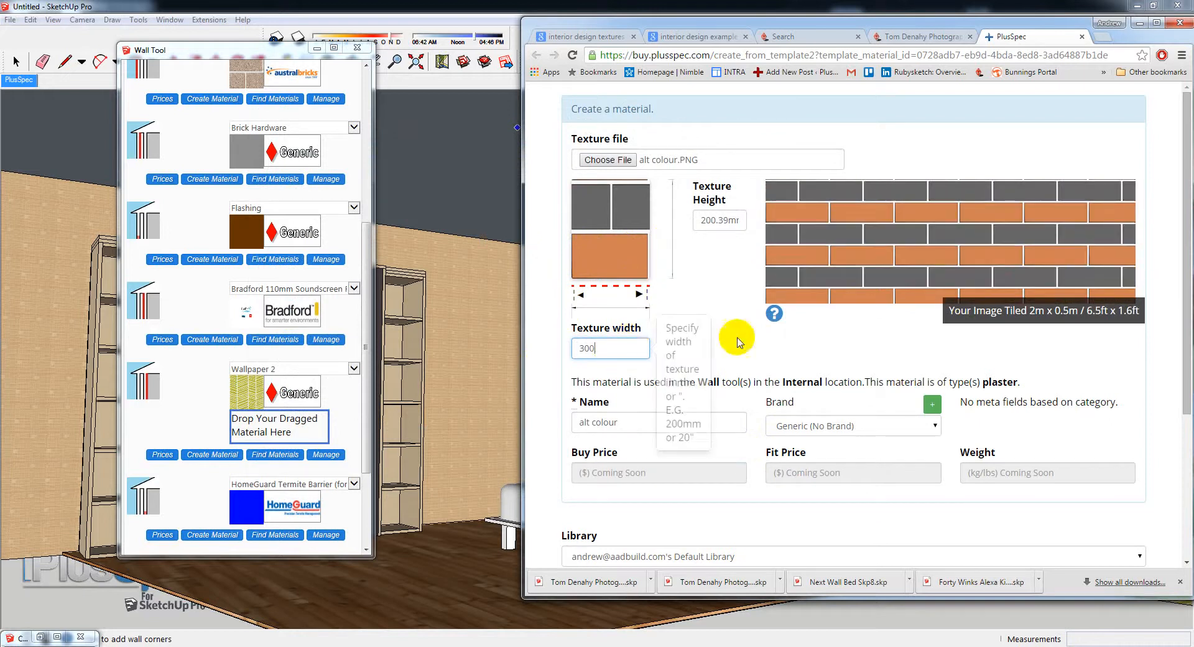
pyautogui.moveTo(630, 343)
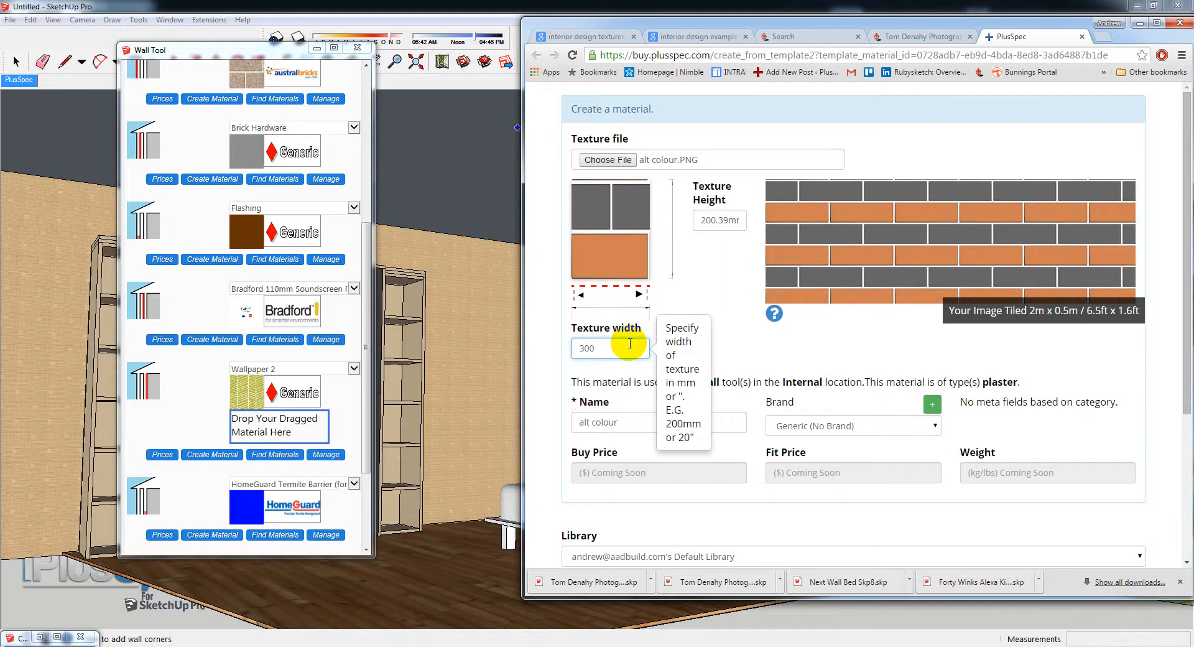
pyautogui.write('0')
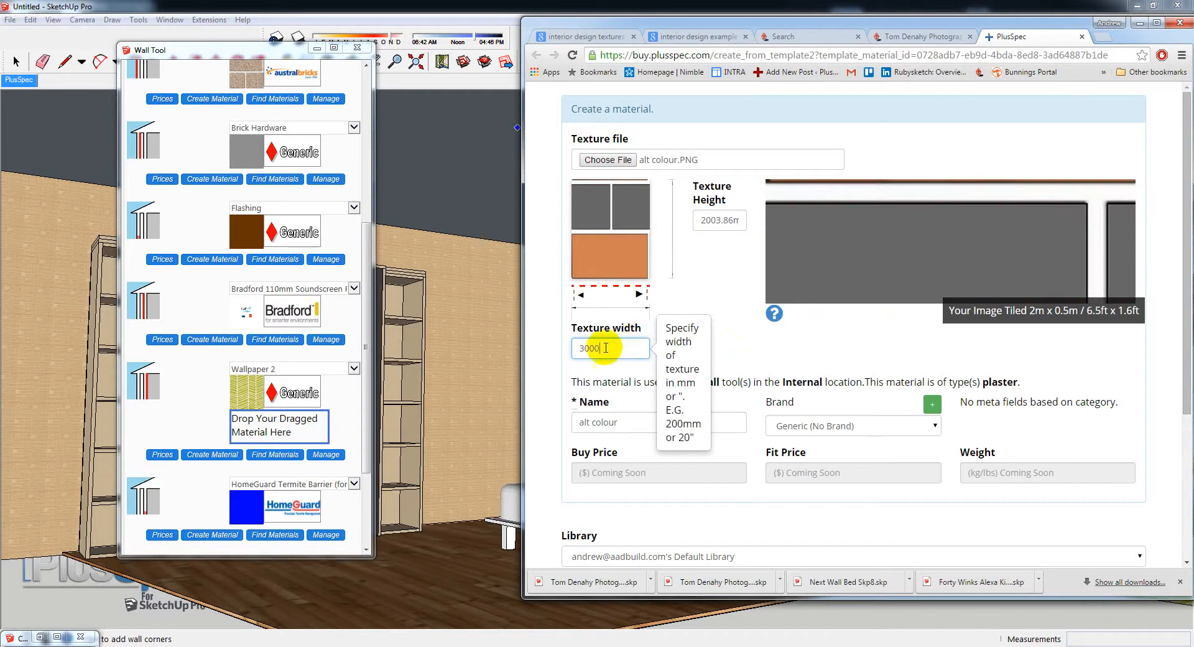
pyautogui.moveTo(598, 347); pyautogui.dragTo(577, 350)
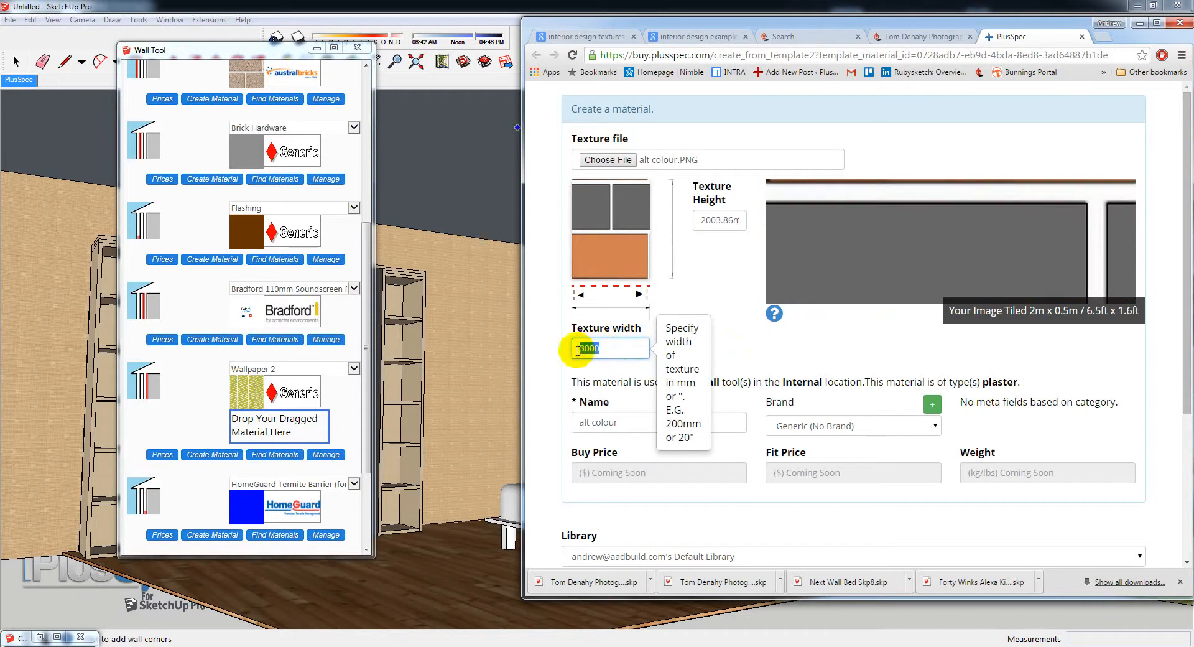
pyautogui.write('1500')
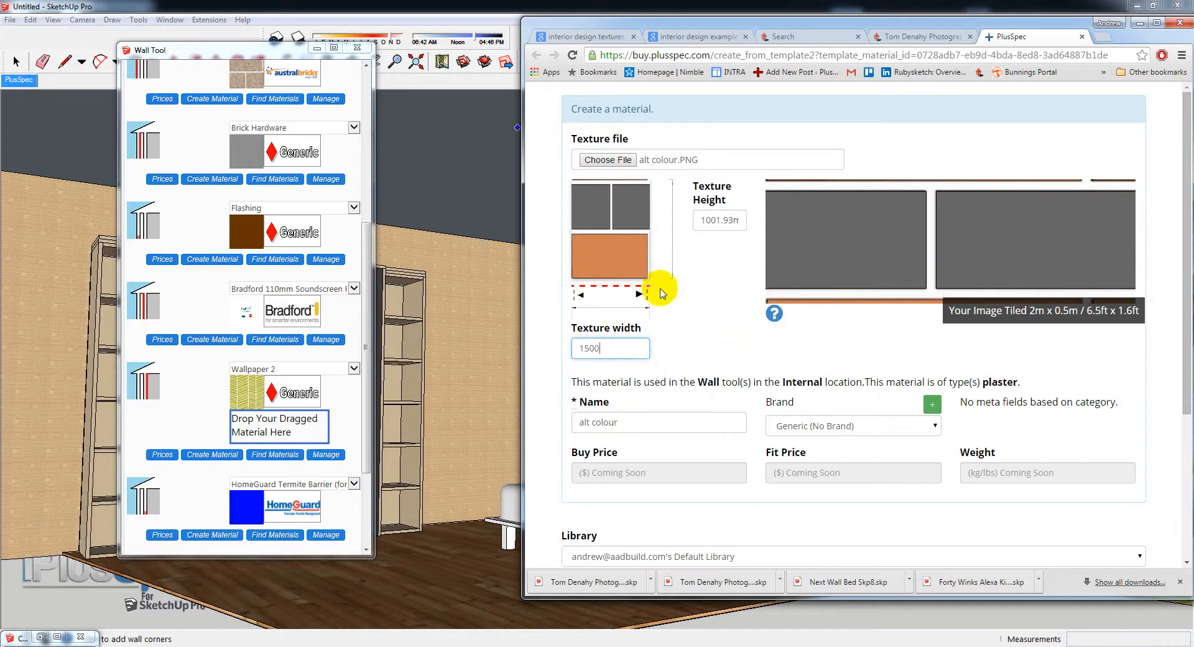
# Name the material "a name", specify its texture width as 1500mm, accept the copyright declaration and create the material
pyautogui.scroll(-1, 721, 275)
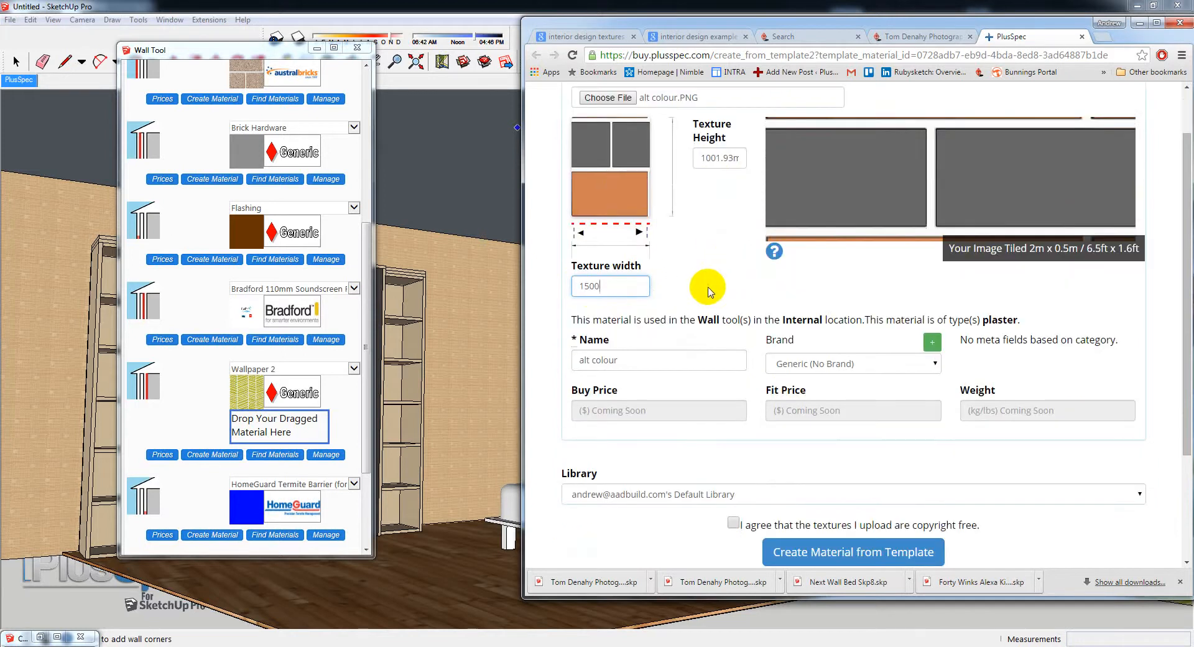
pyautogui.tripleClick(581, 359)
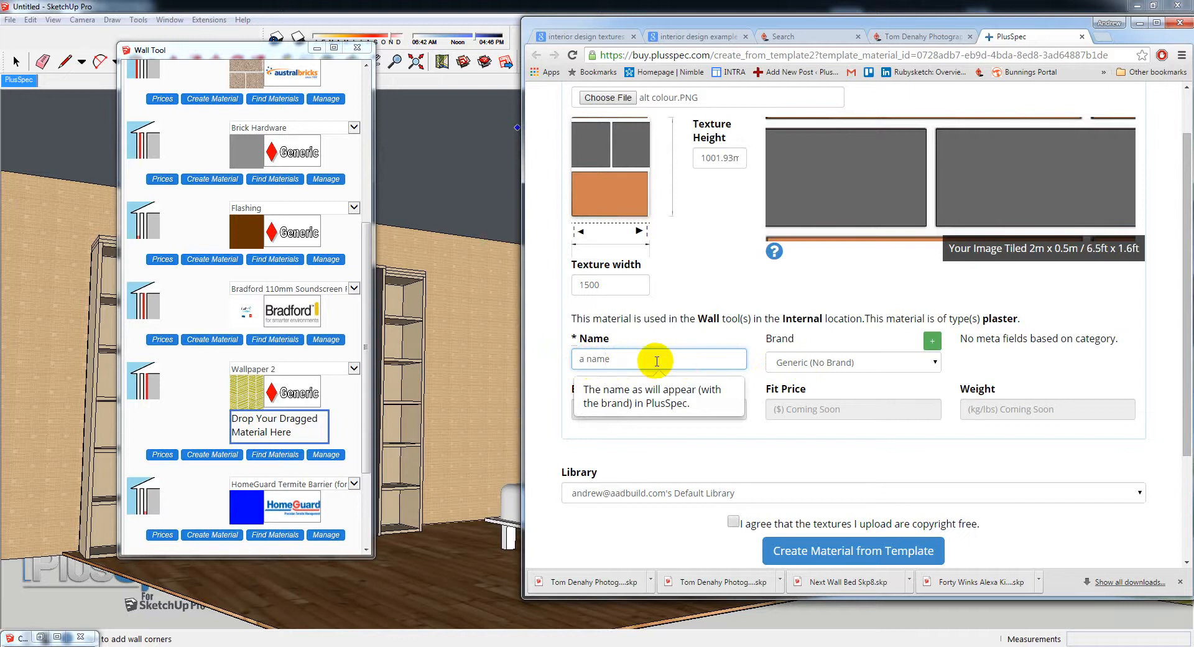
pyautogui.click(603, 290)
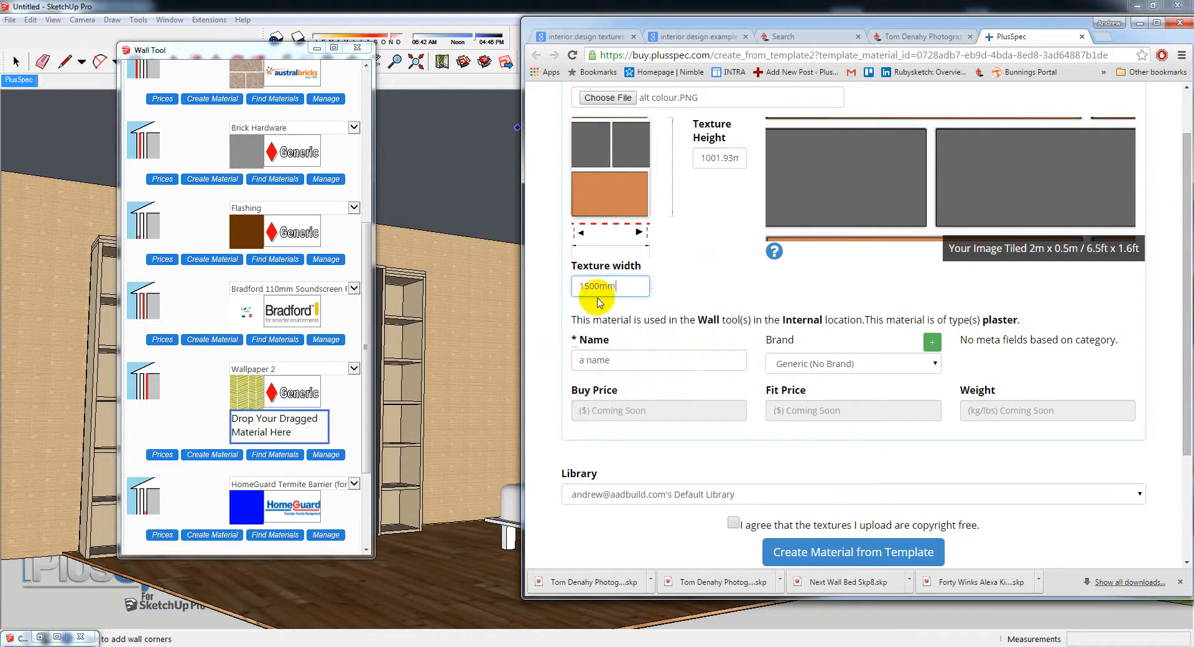
pyautogui.click(734, 522)
pyautogui.click(819, 558)
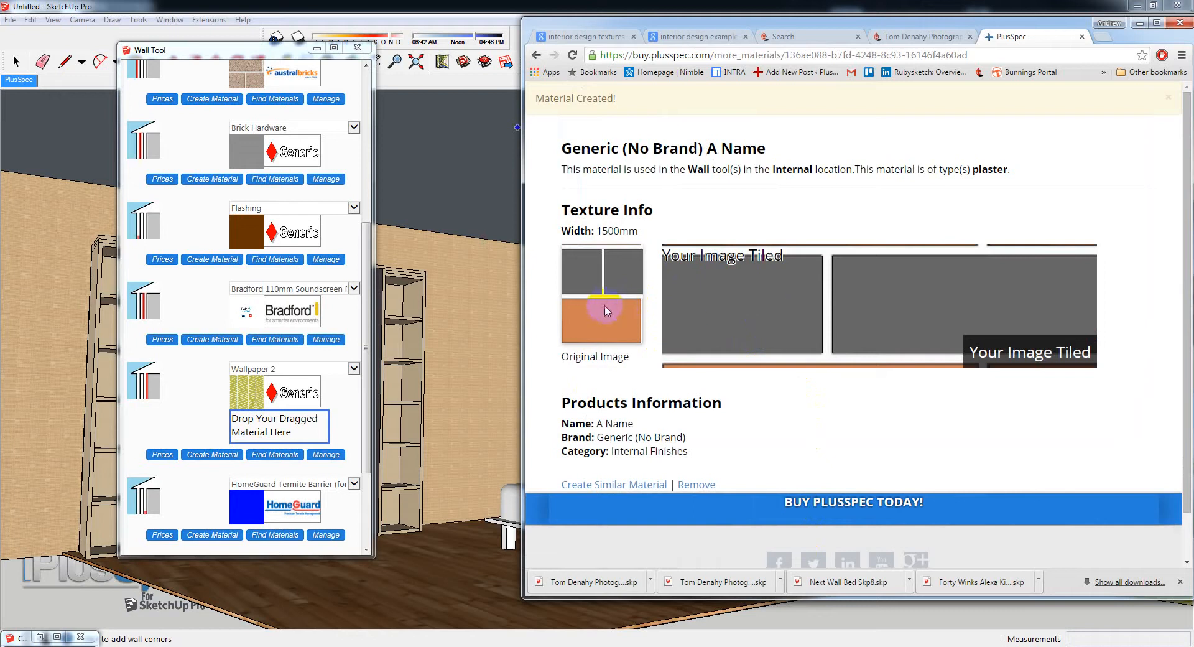
# Assign the newly created brick material to the Wall tool's internal lining in place of Wallpaper 2 and submit the wall settings
pyautogui.moveTo(607, 311); pyautogui.dragTo(290, 430)
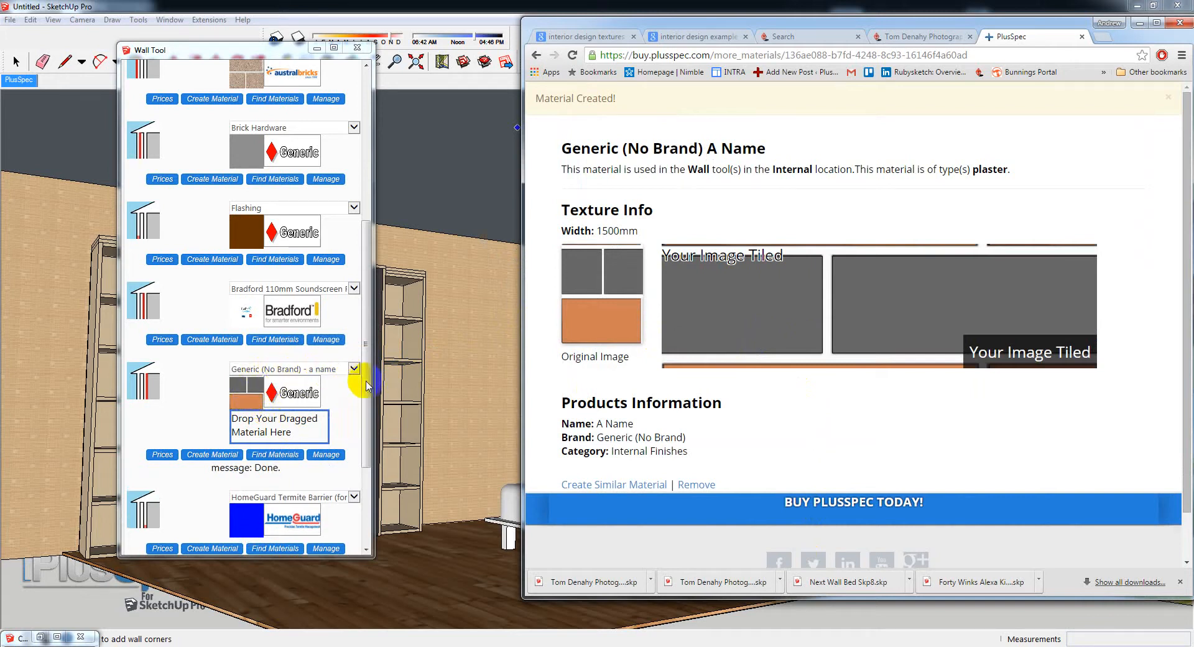
pyautogui.moveTo(367, 382); pyautogui.dragTo(367, 467)
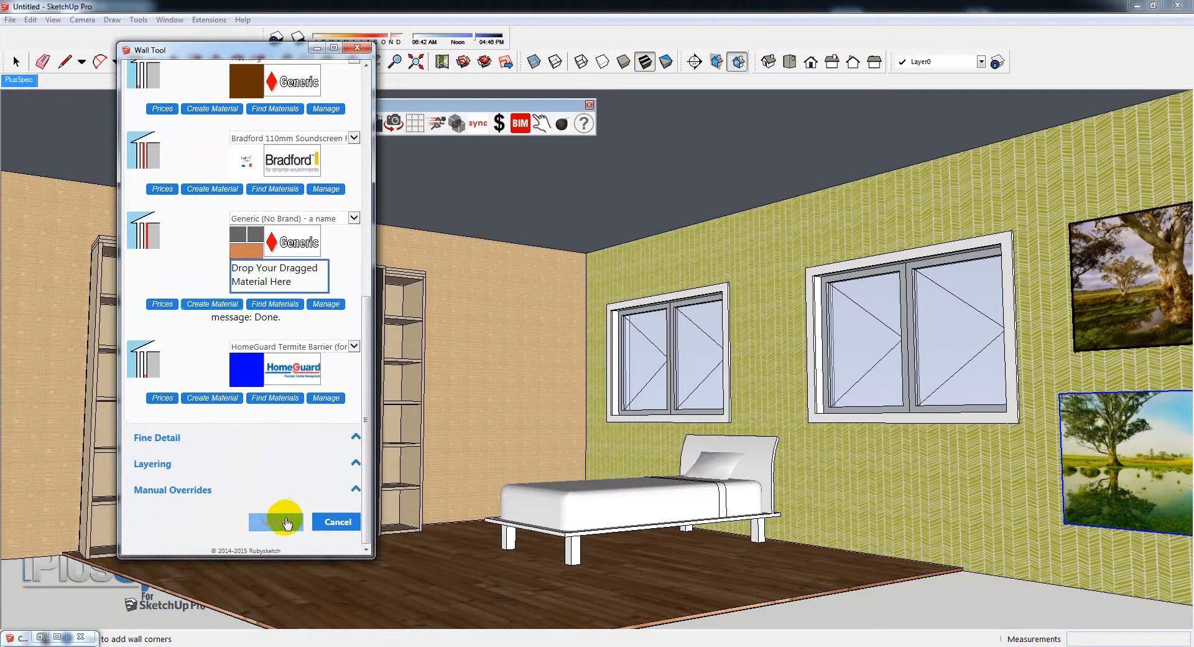
pyautogui.click(286, 521)
# Draw a short test wall with the new brick lining on the ground in front of the room
pyautogui.moveTo(597, 506); pyautogui.dragTo(633, 416, button='middle')
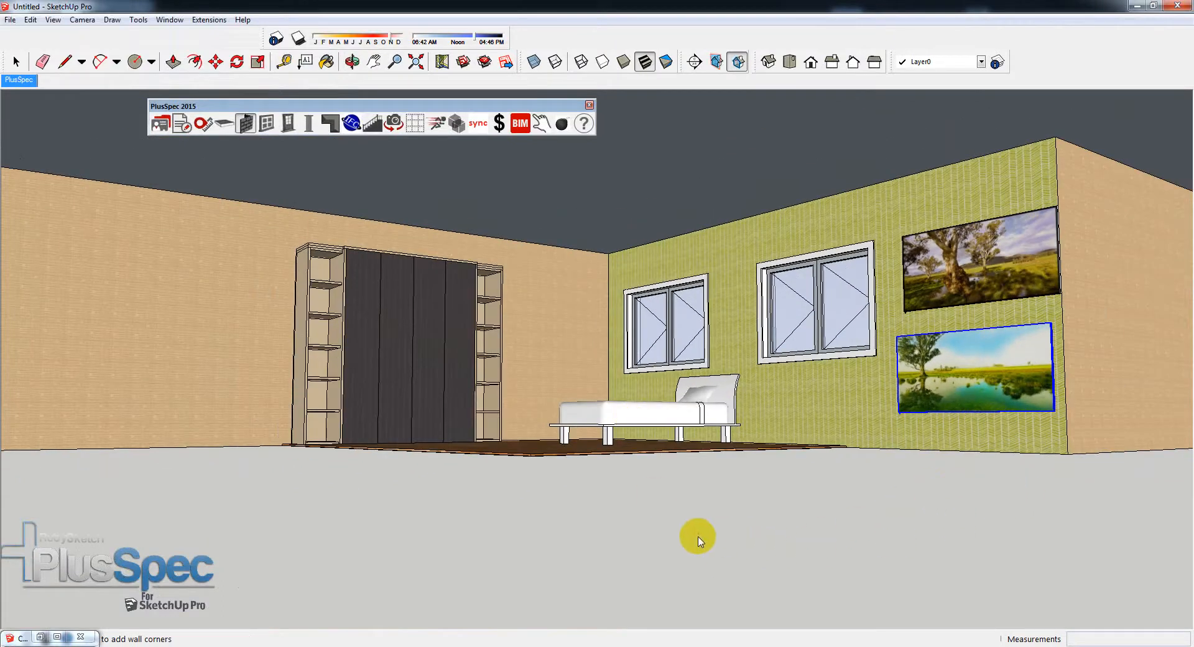
pyautogui.click(663, 538)
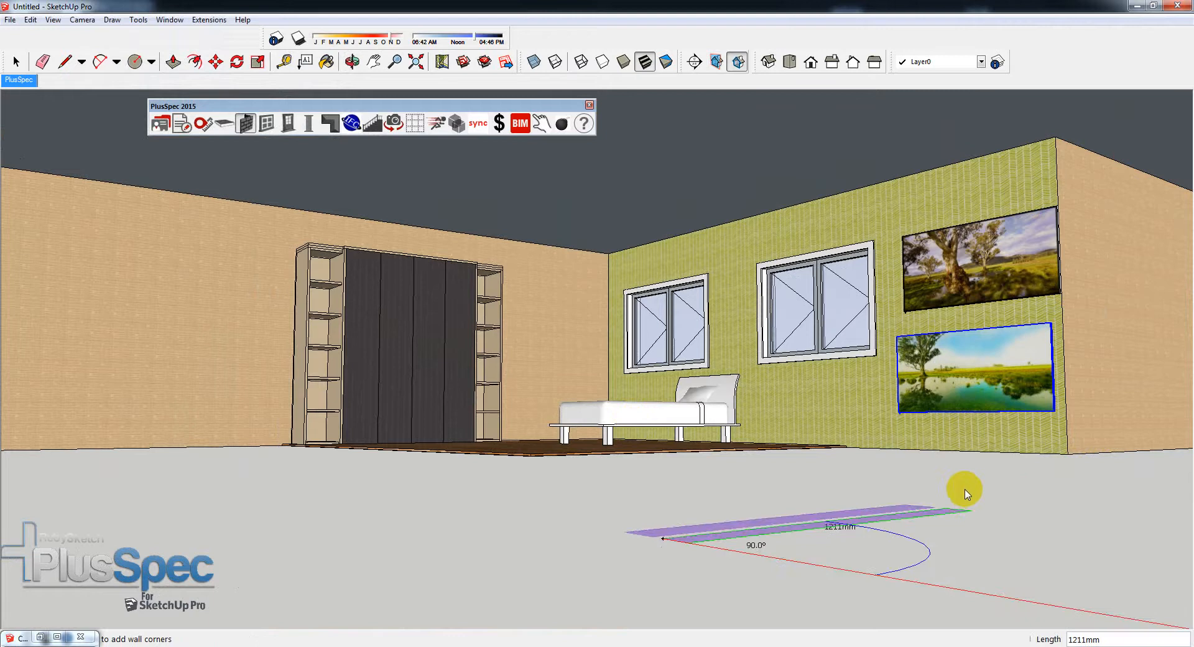
pyautogui.click(1113, 525)
# Delete the brick-lined test wall standing in front of the room
pyautogui.moveTo(928, 474); pyautogui.dragTo(922, 516, button='middle')
pyautogui.click(923, 516)
pyautogui.press('Delete')
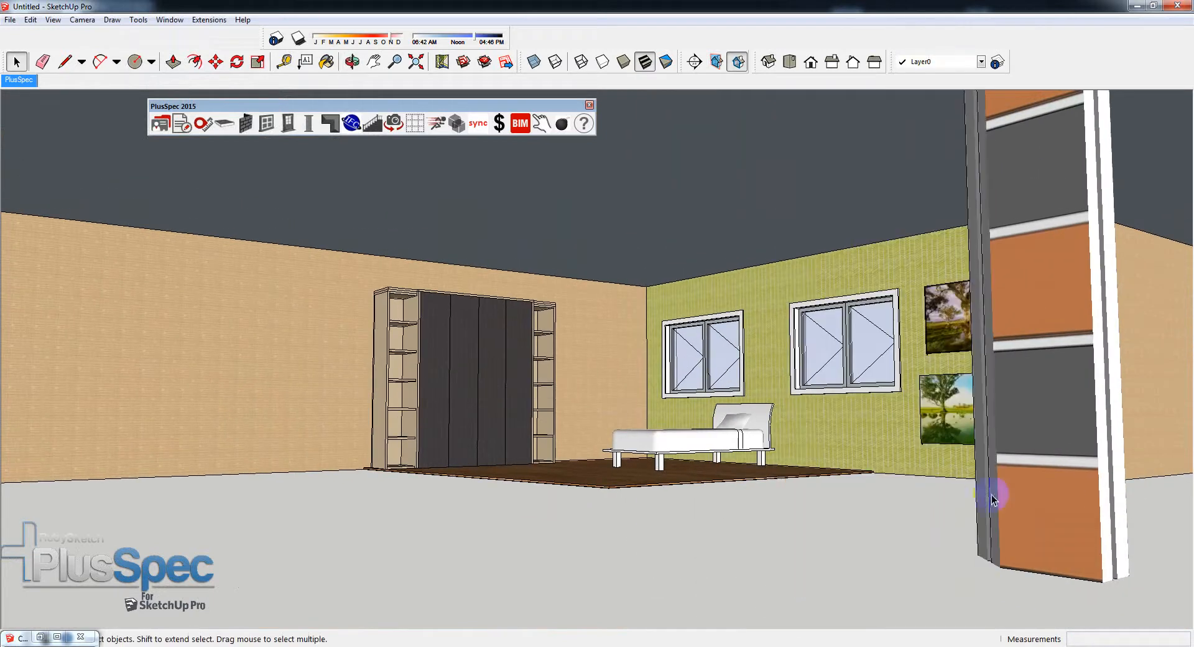
pyautogui.click(991, 493)
pyautogui.press('Delete')
pyautogui.scroll(3, 780, 408)
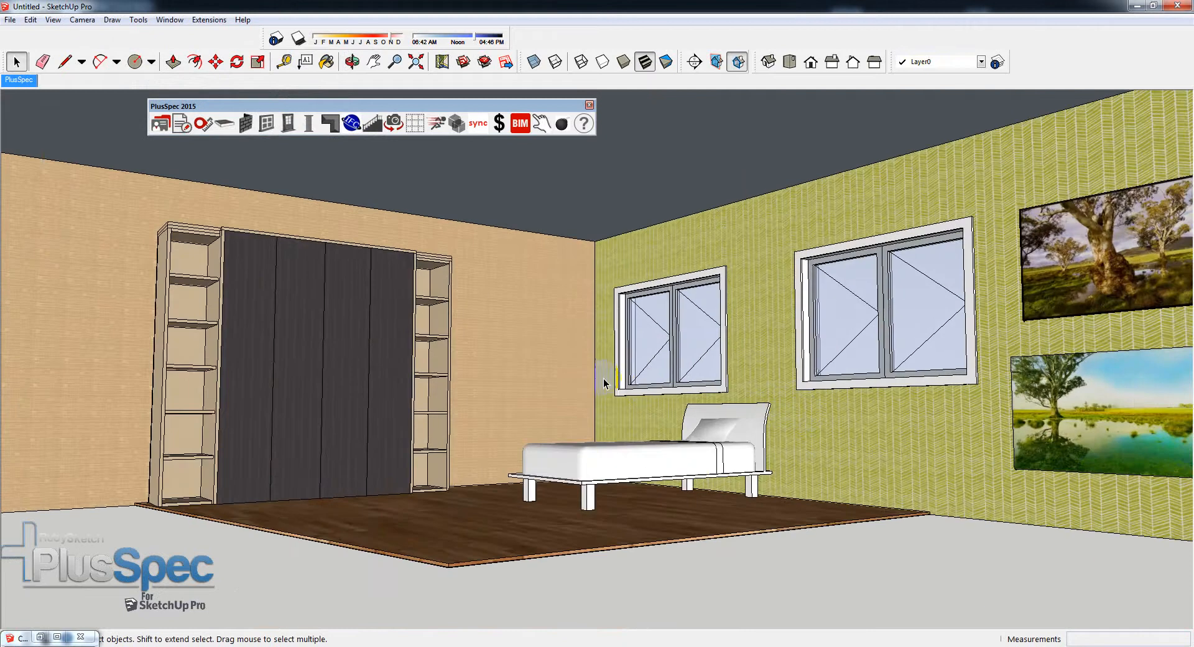
# Change the internal lining of the beige wall behind the wall bed to "Generic (No Brand) - a name" and submit
pyautogui.moveTo(522, 385); pyautogui.dragTo(554, 369, button='middle')
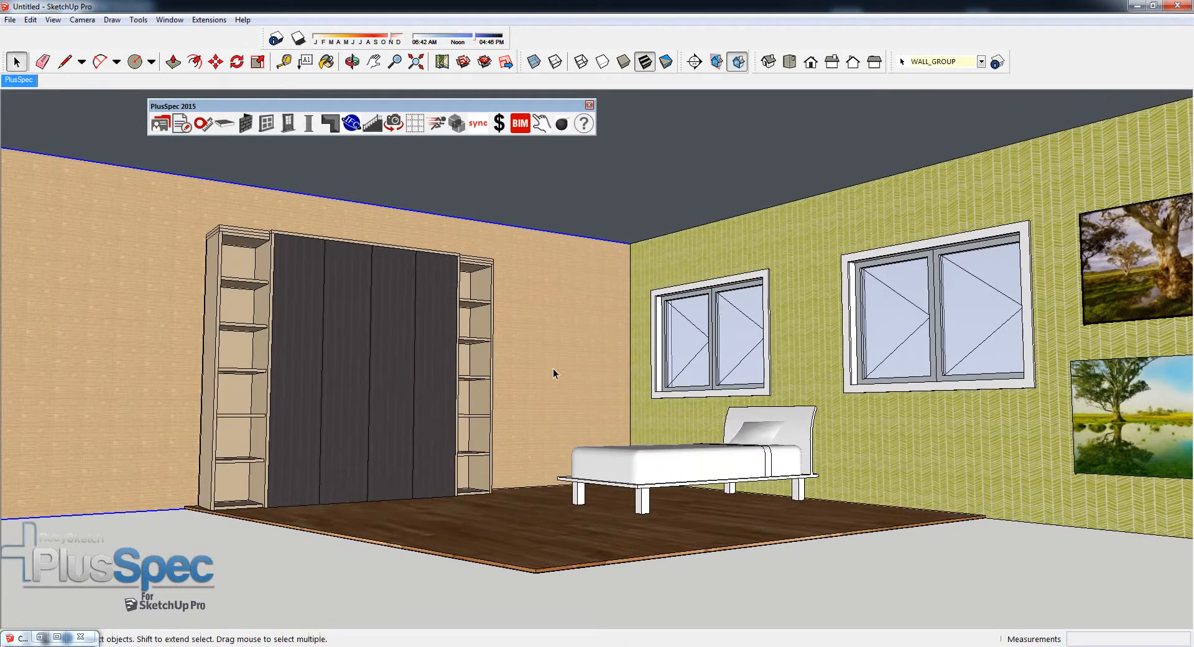
pyautogui.click(246, 124)
pyautogui.click(107, 166)
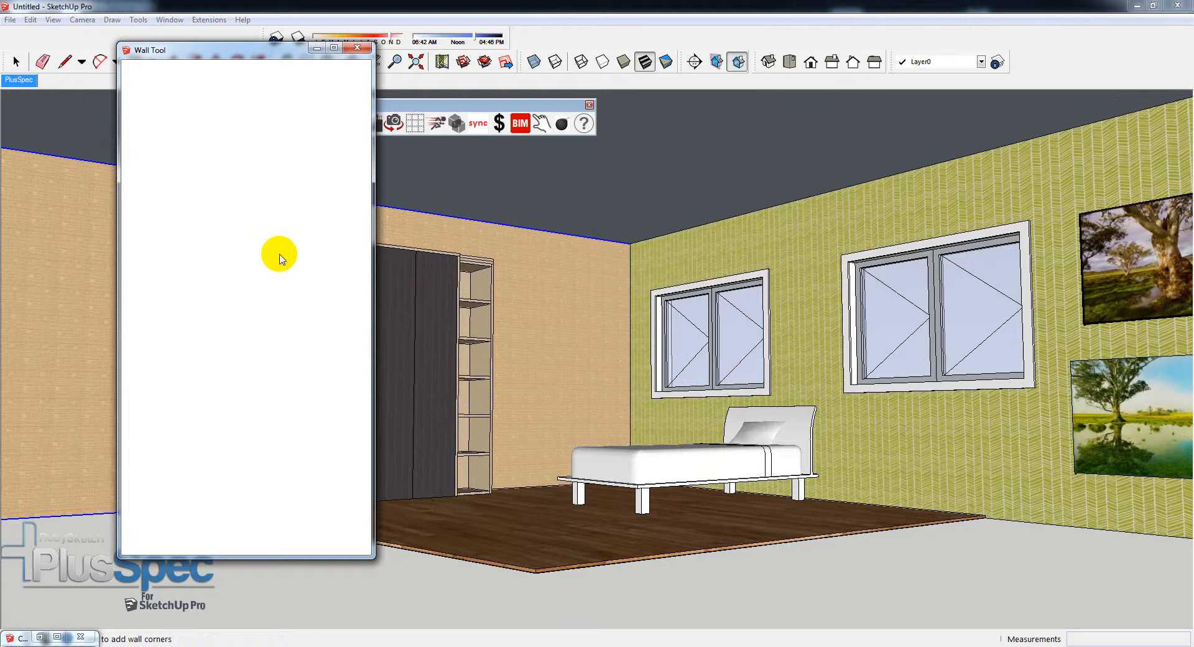
pyautogui.click(161, 313)
pyautogui.scroll(-5, 258, 285)
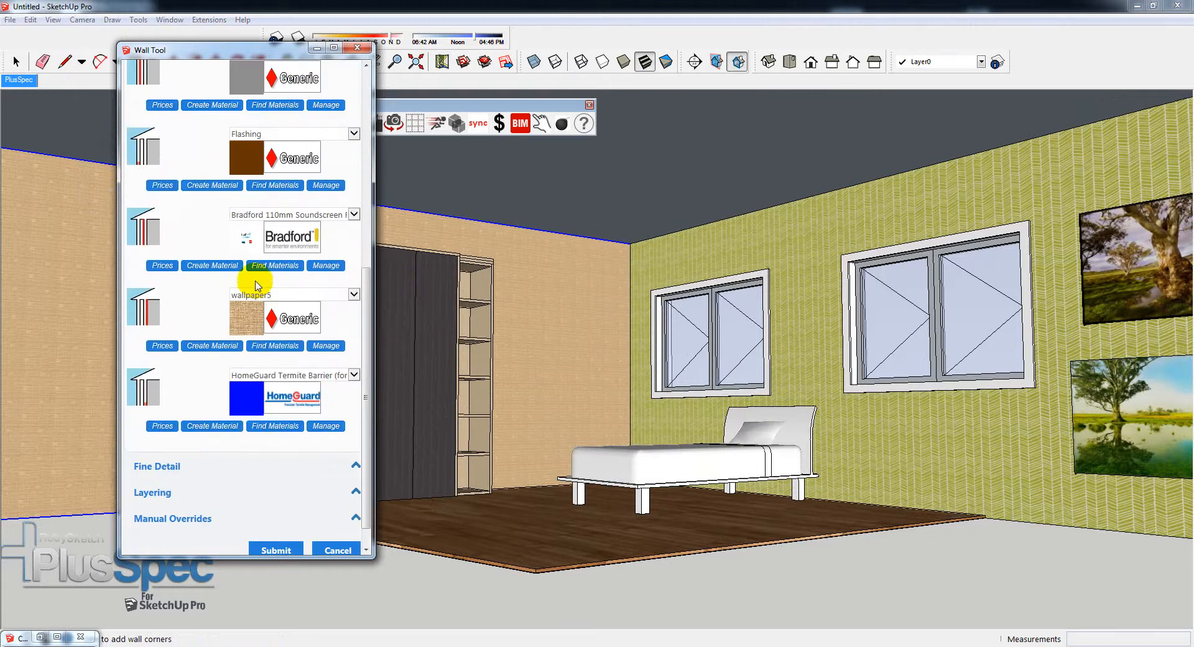
pyautogui.click(260, 296)
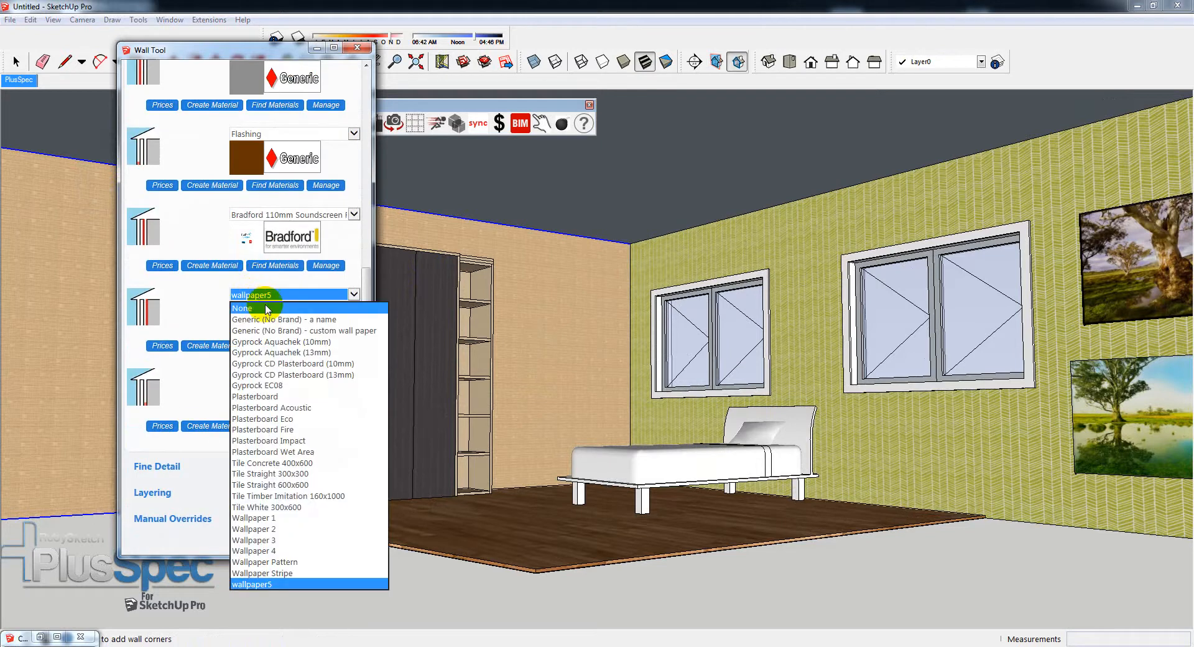
pyautogui.click(274, 319)
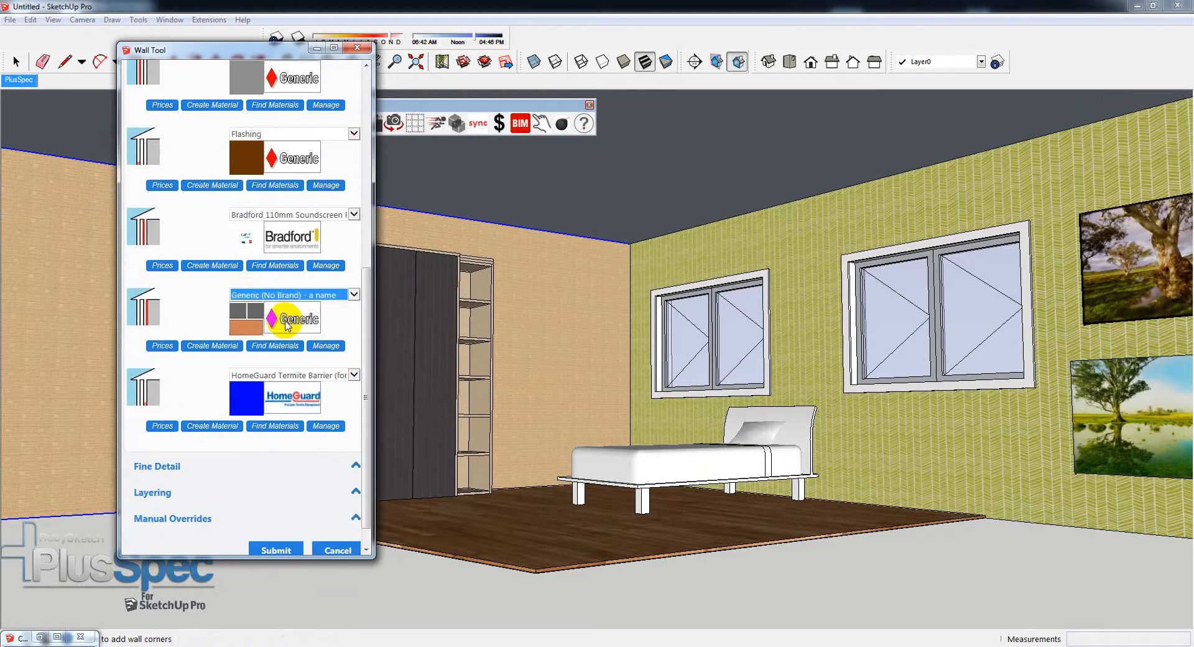
pyautogui.click(275, 549)
# Insert a Ceiling Fan from the PlusSpec electrical components onto the floor near the bed and move it up to the ceiling
pyautogui.press('o')
pyautogui.moveTo(564, 402); pyautogui.dragTo(471, 394, button='middle')
pyautogui.scroll(3, 577, 343)
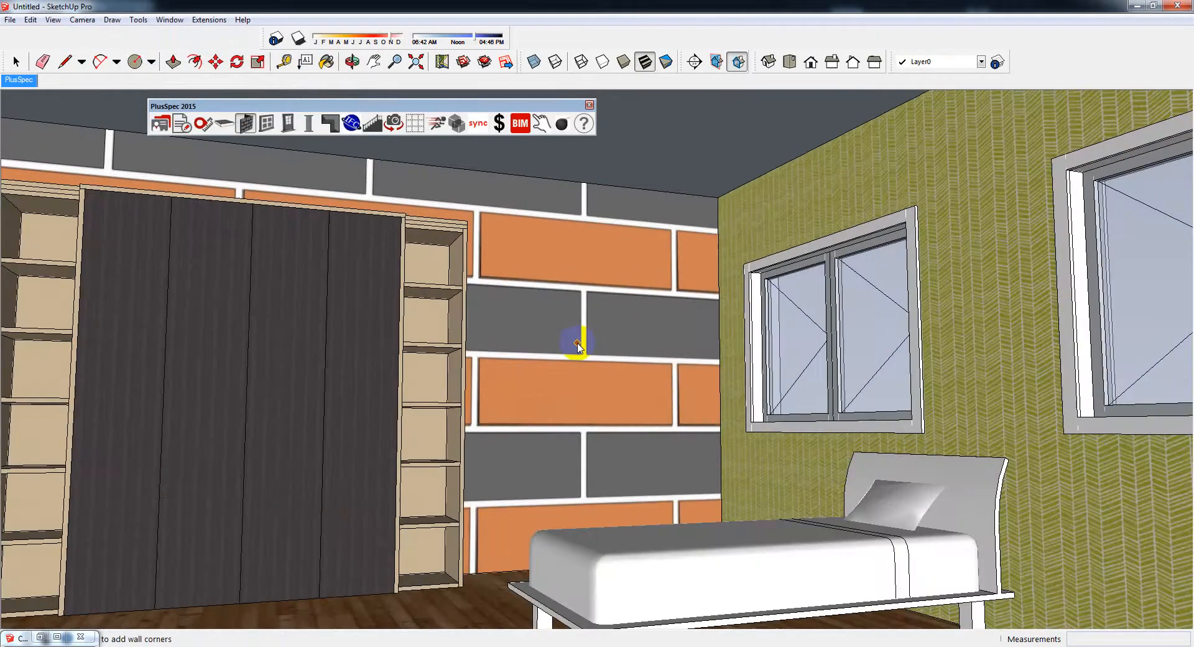
pyautogui.moveTo(578, 343); pyautogui.dragTo(629, 375, button='middle')
pyautogui.scroll(-5, 572, 348)
pyautogui.click(456, 123)
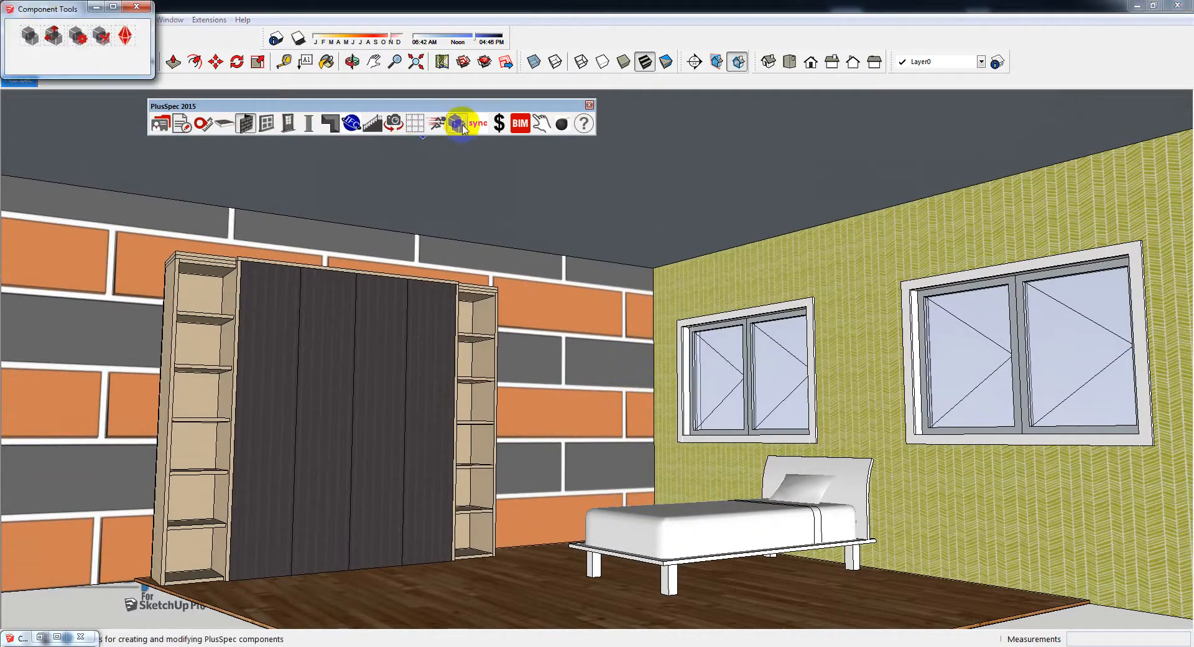
pyautogui.click(27, 36)
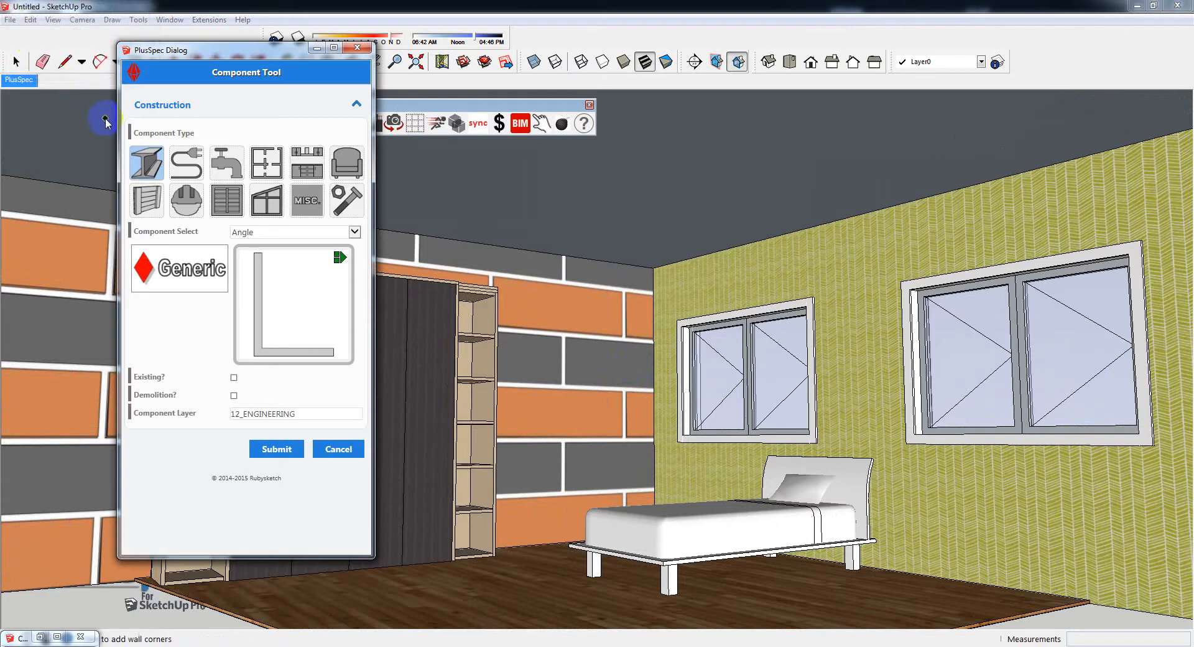
pyautogui.click(190, 165)
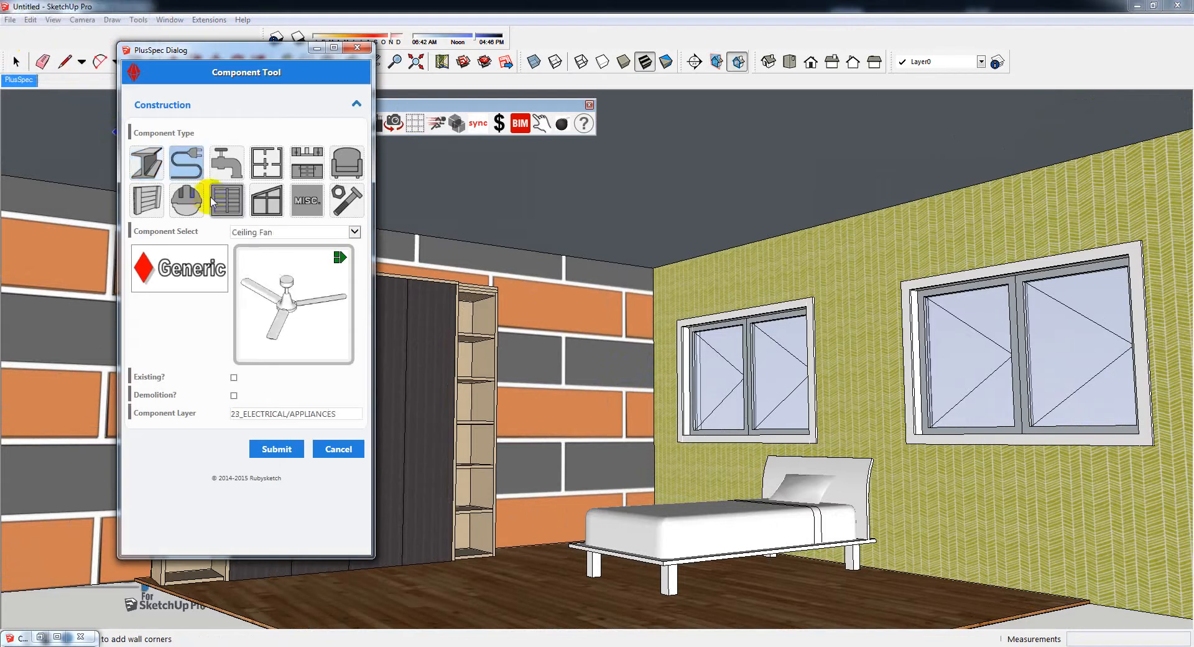
pyautogui.click(276, 448)
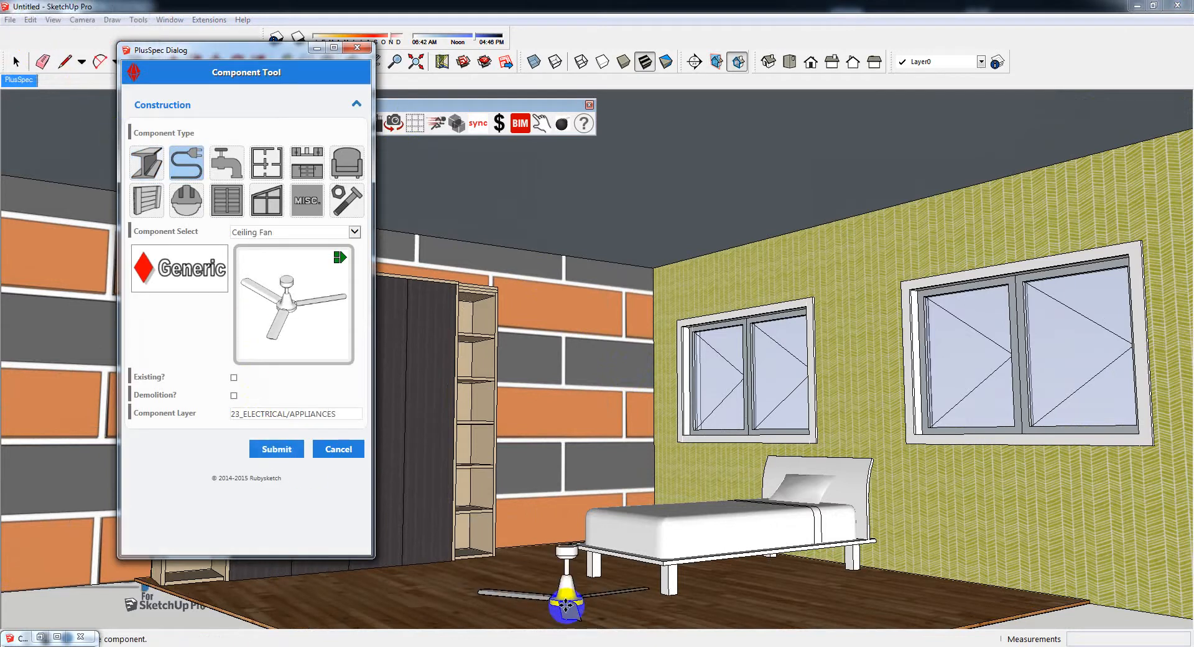
pyautogui.click(564, 598)
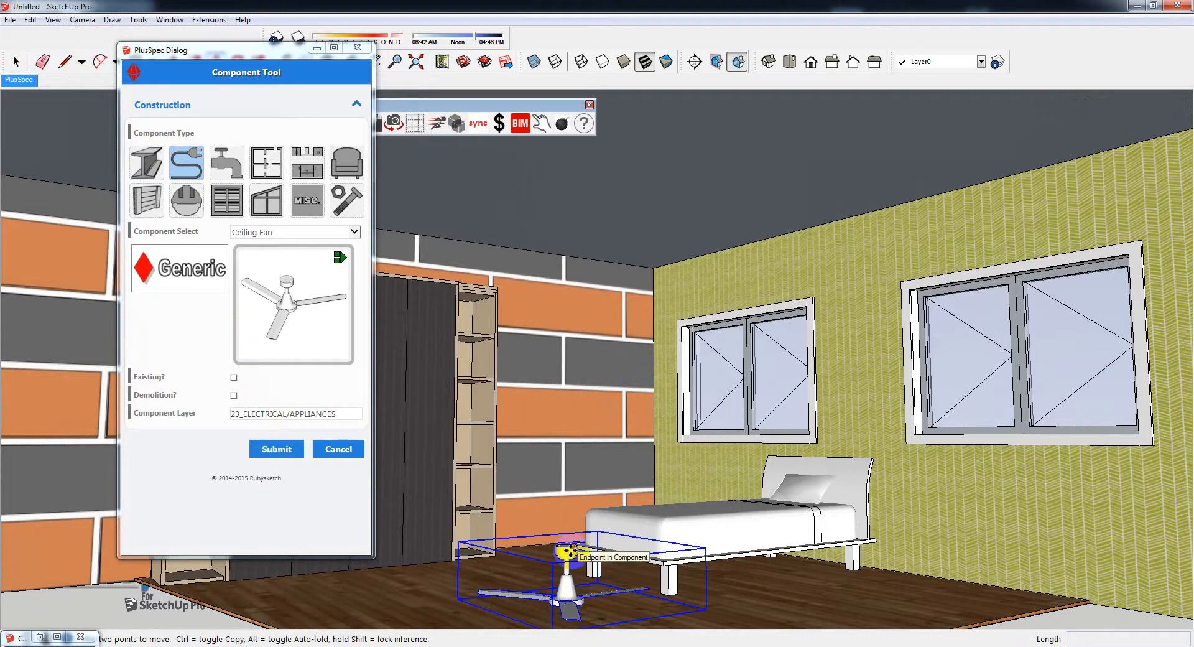
pyautogui.click(569, 550)
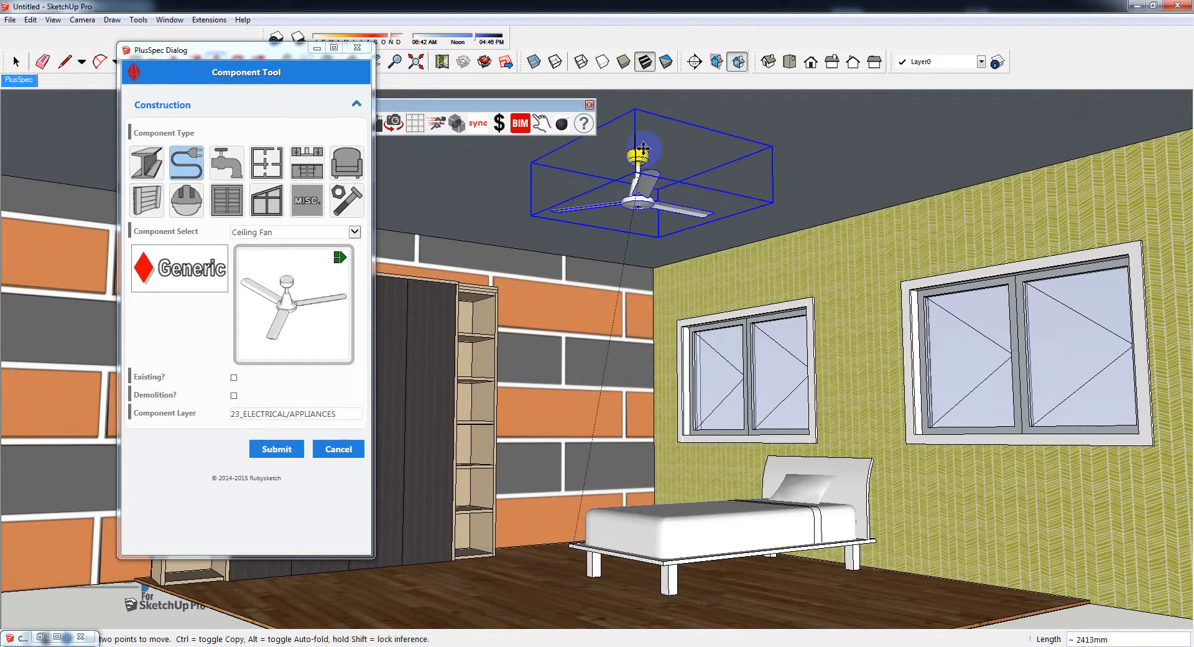
pyautogui.click(637, 154)
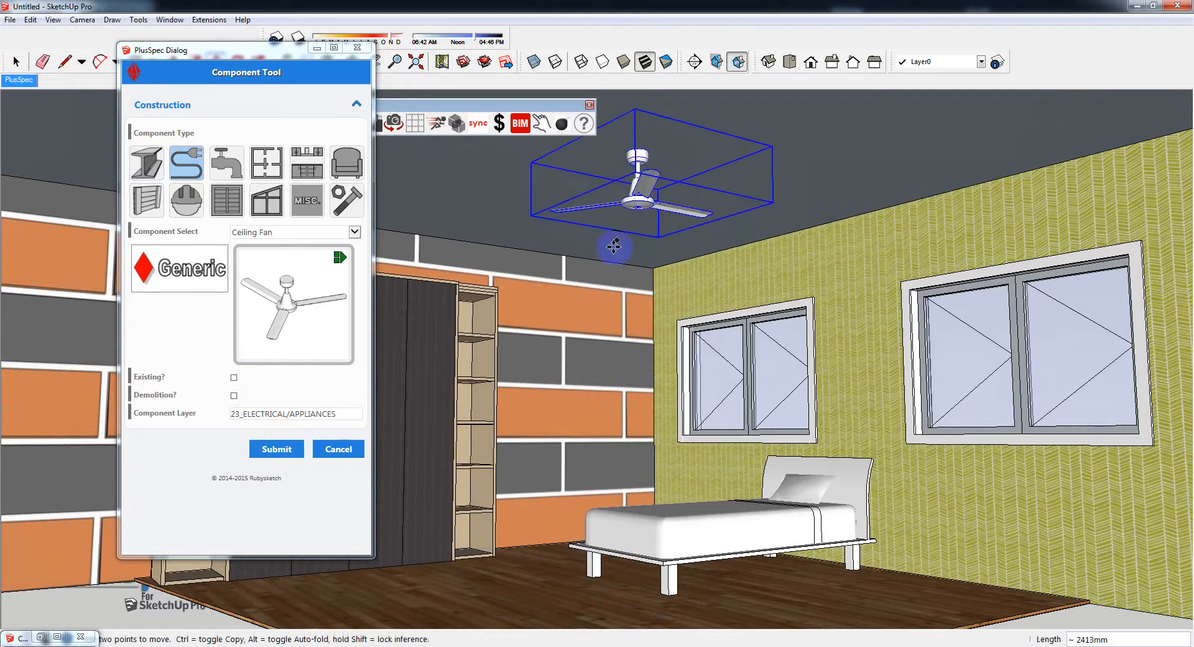
# Place a Legrand Arteor GPO power outlet low on the brick-lined wall between the wardrobe and the bed
pyautogui.click(284, 232)
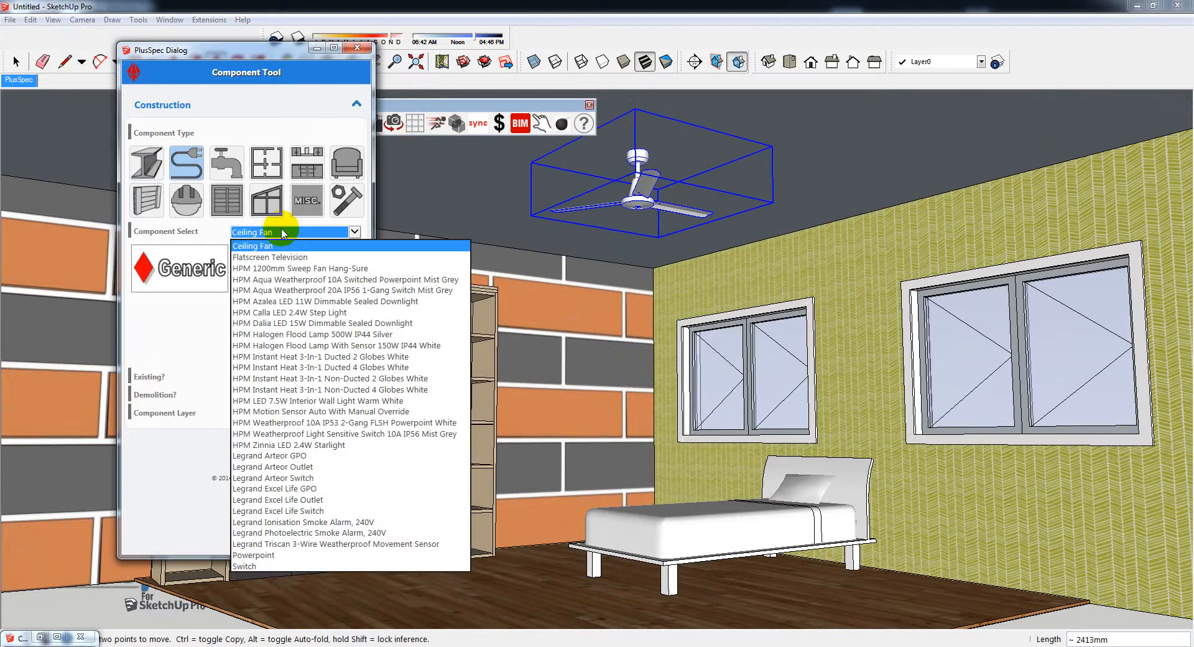
pyautogui.click(294, 458)
pyautogui.click(295, 448)
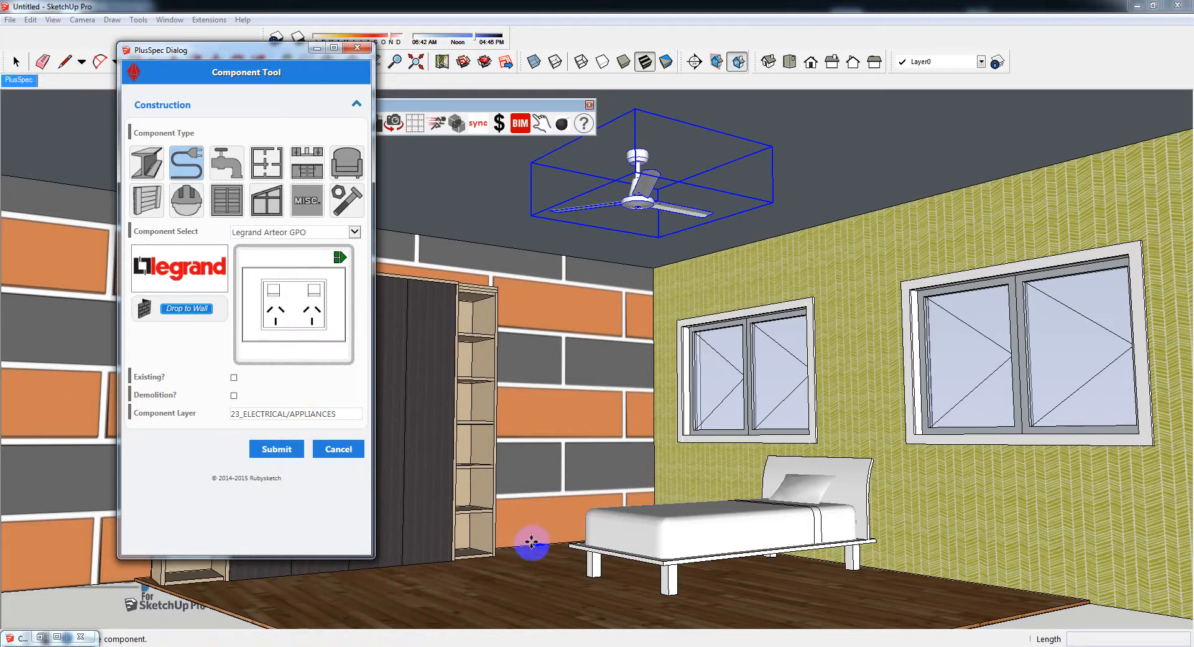
pyautogui.scroll(10, 532, 542)
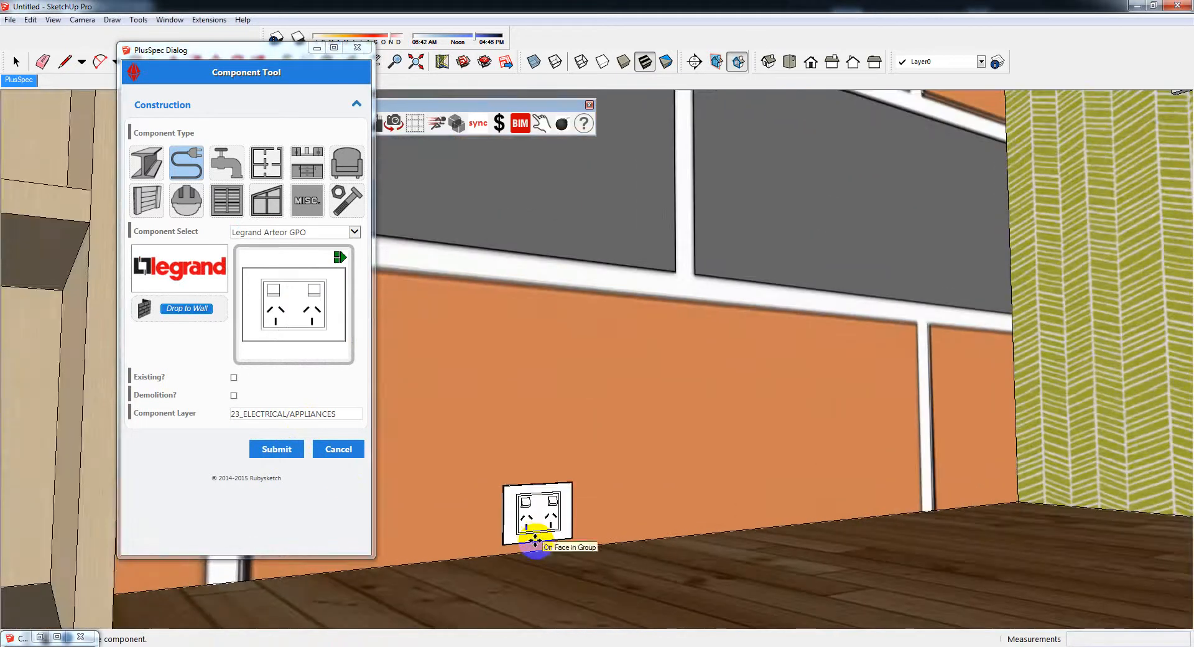
pyautogui.click(534, 541)
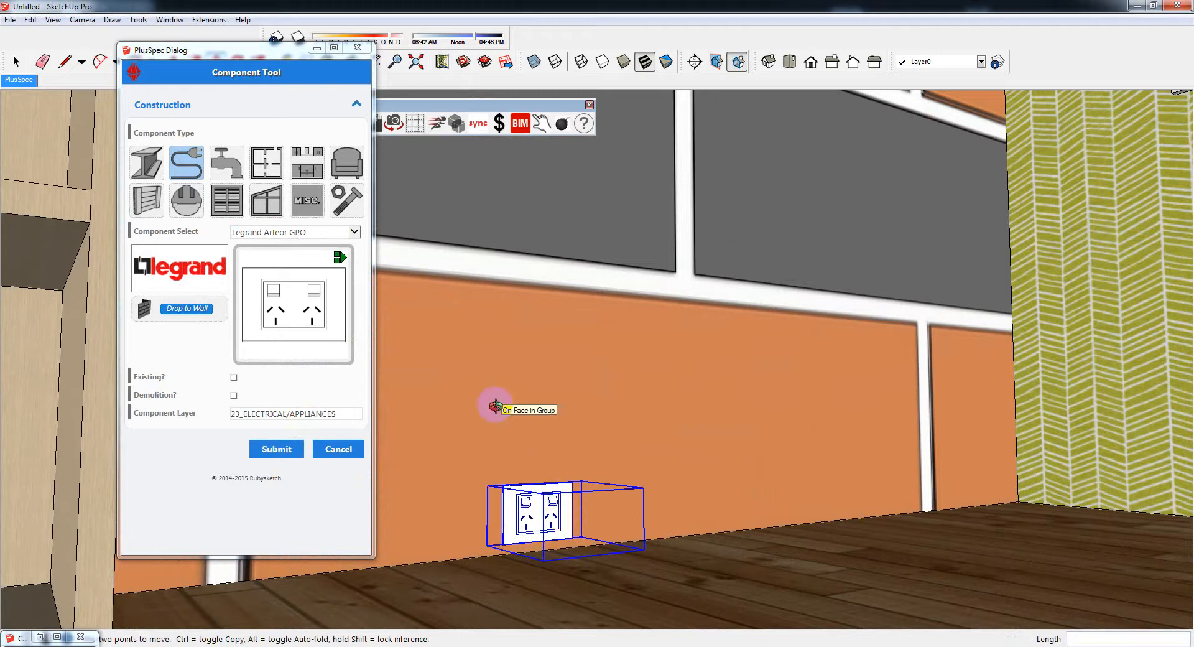
# Examine the new outlet and ceiling fan within the furnished room, and the whole house from outside the open front
pyautogui.moveTo(495, 405); pyautogui.dragTo(496, 405, button='middle')
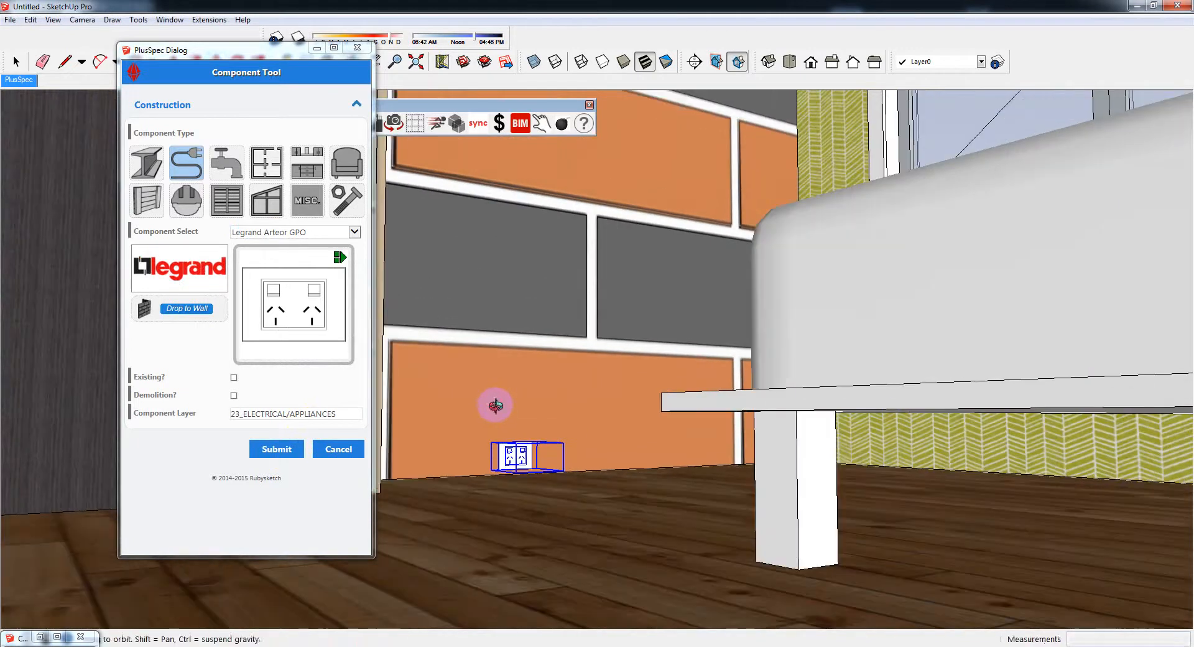
pyautogui.scroll(-3, 495, 406)
pyautogui.scroll(-5, 642, 392)
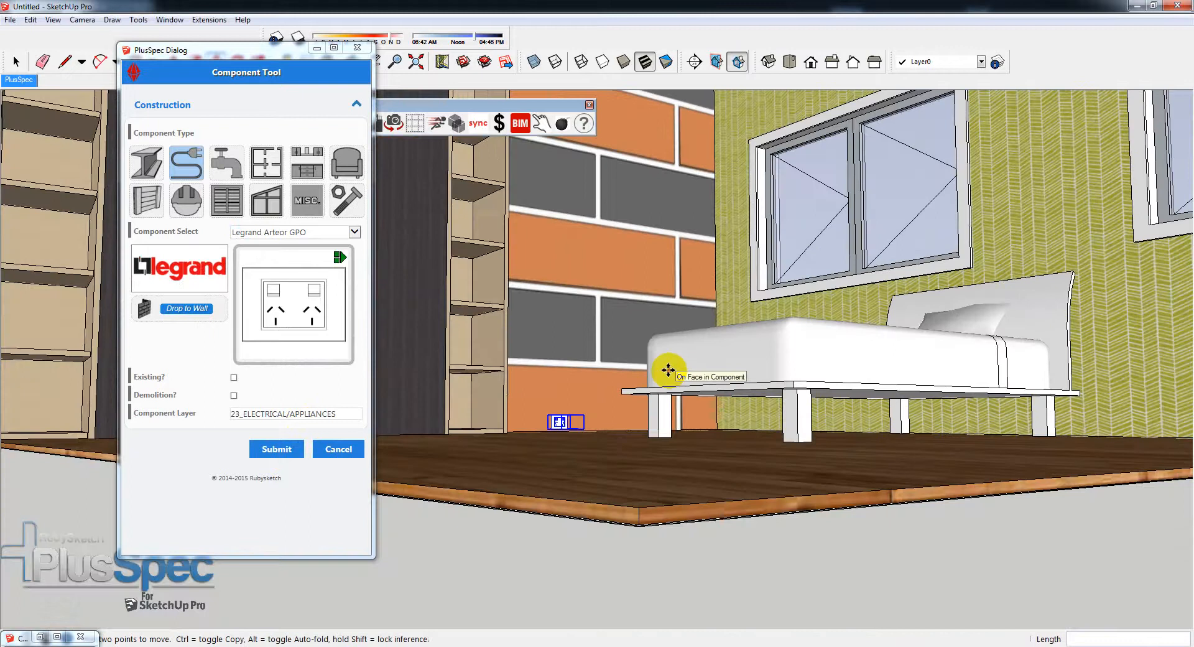
pyautogui.moveTo(668, 370); pyautogui.dragTo(698, 426, button='middle')
pyautogui.press('m')
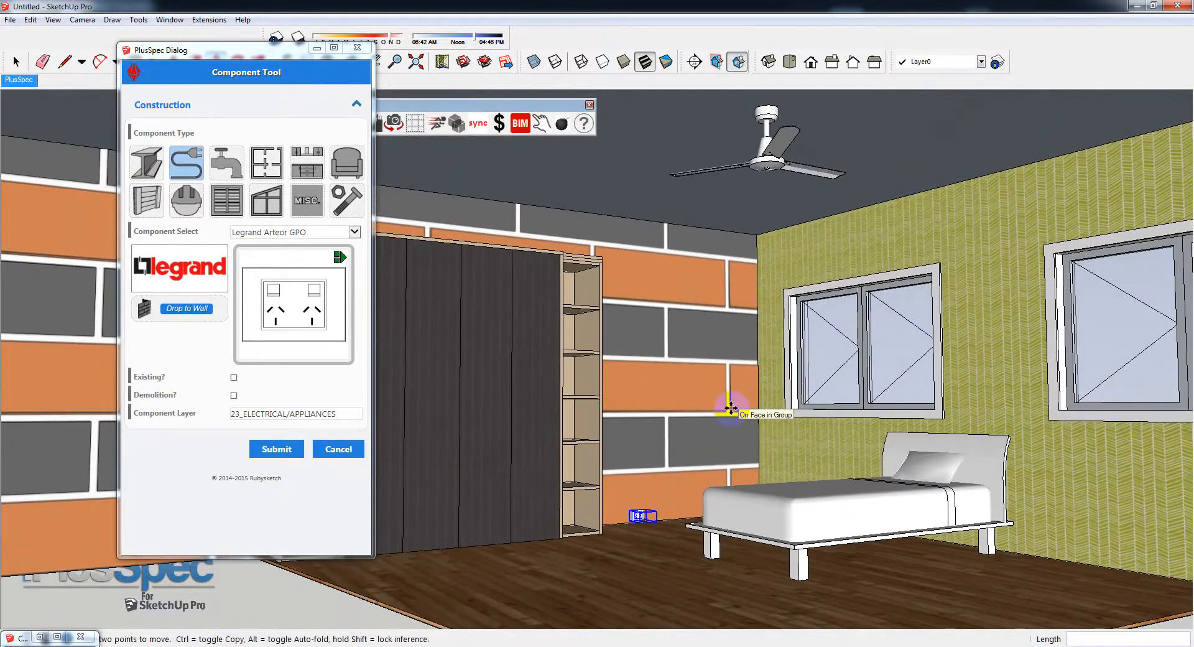
pyautogui.scroll(-5, 666, 442)
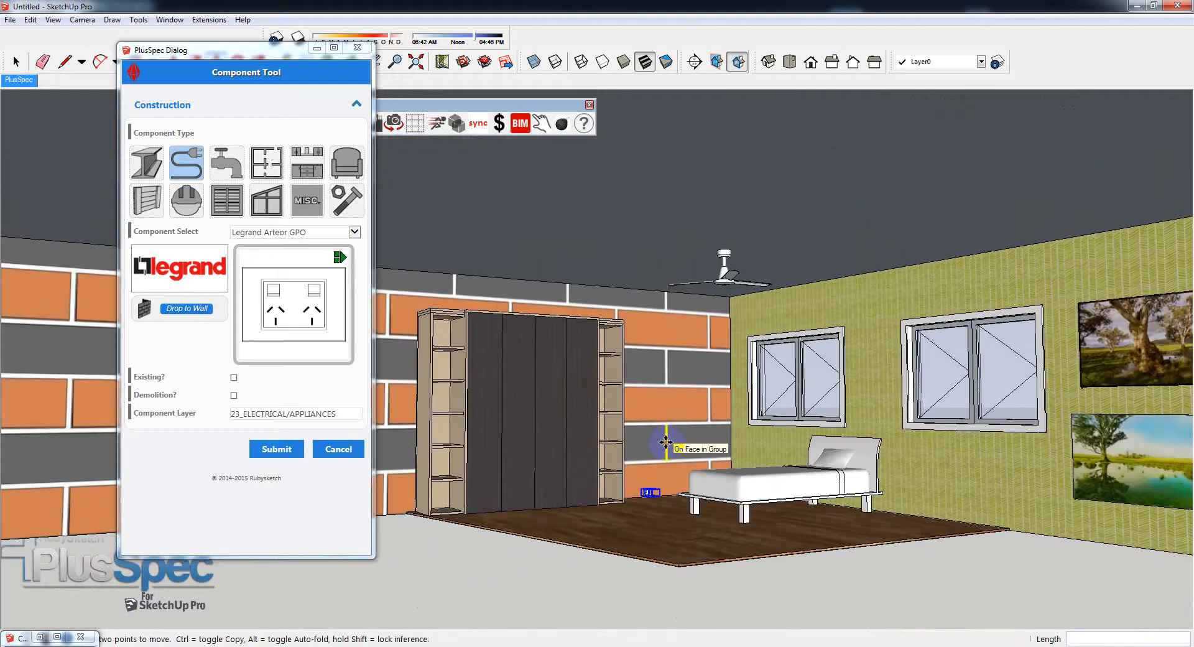
pyautogui.moveTo(677, 446); pyautogui.dragTo(767, 444, button='middle')
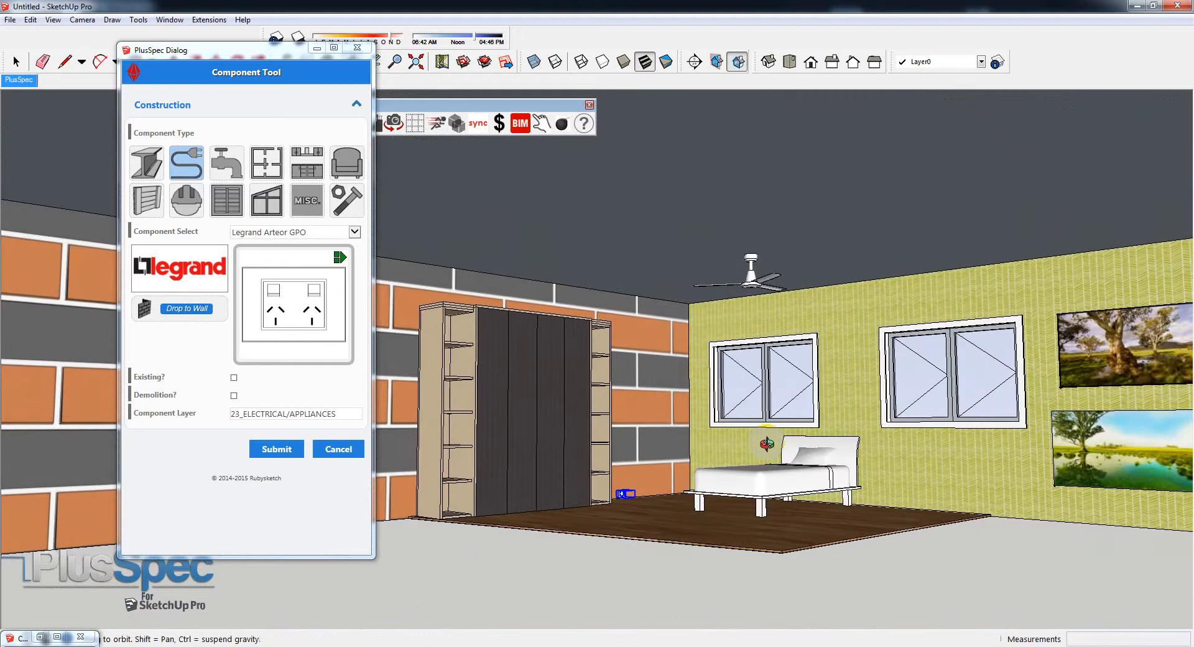
pyautogui.press('m')
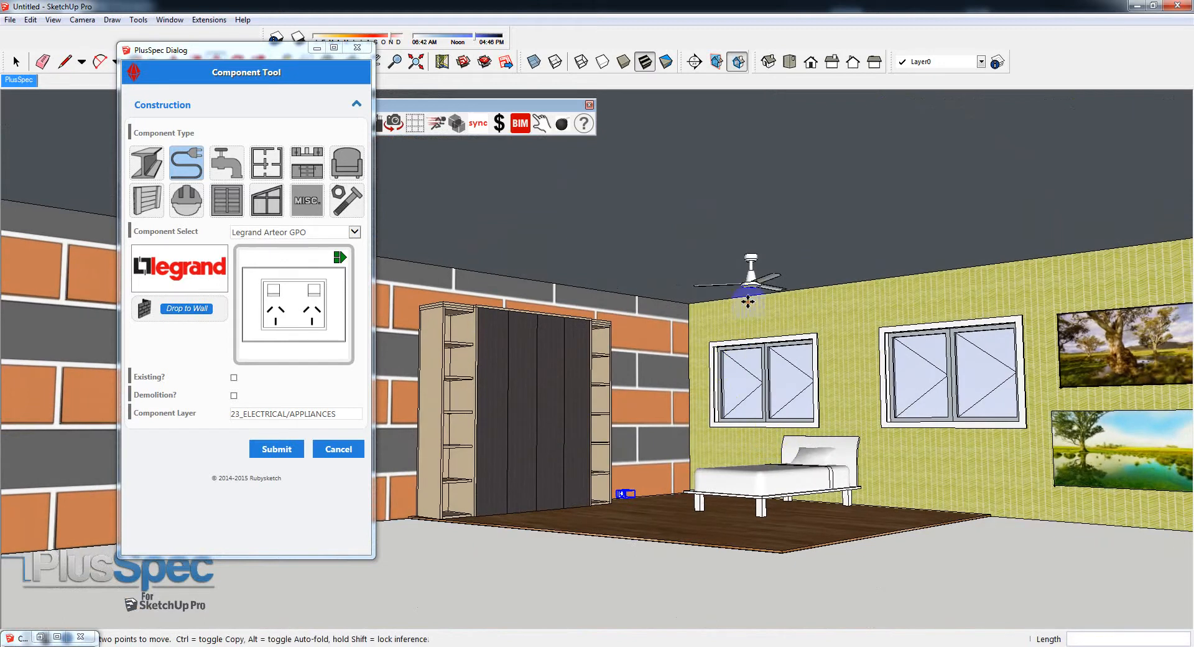
pyautogui.press('space')
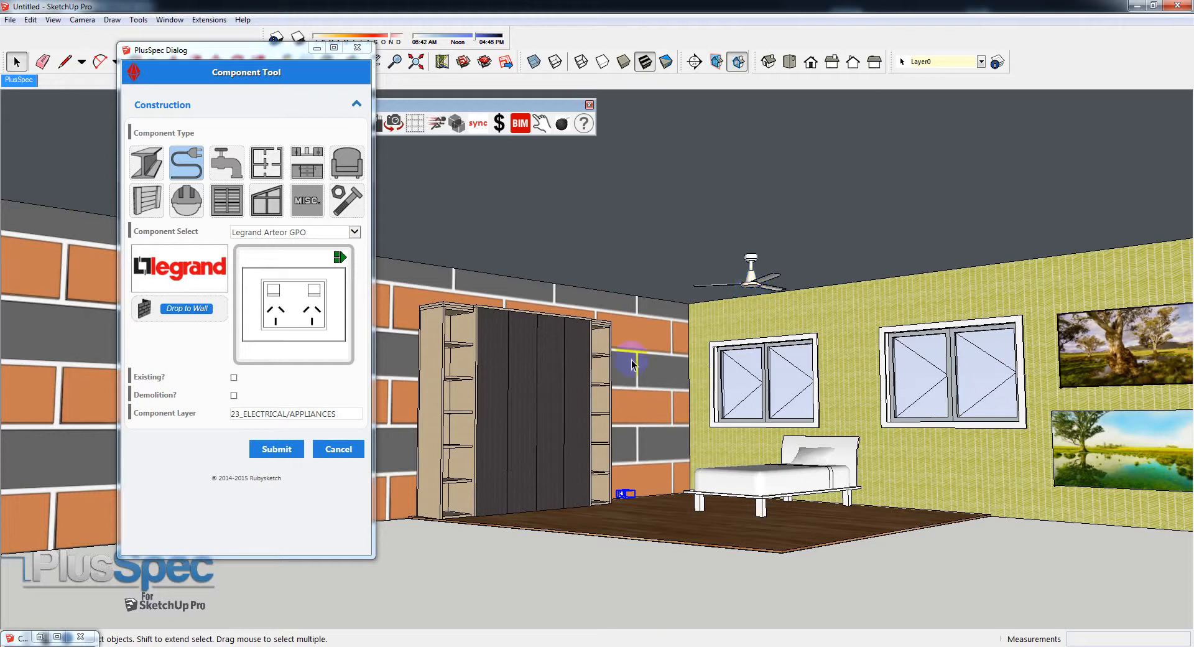
pyautogui.scroll(-3, 775, 429)
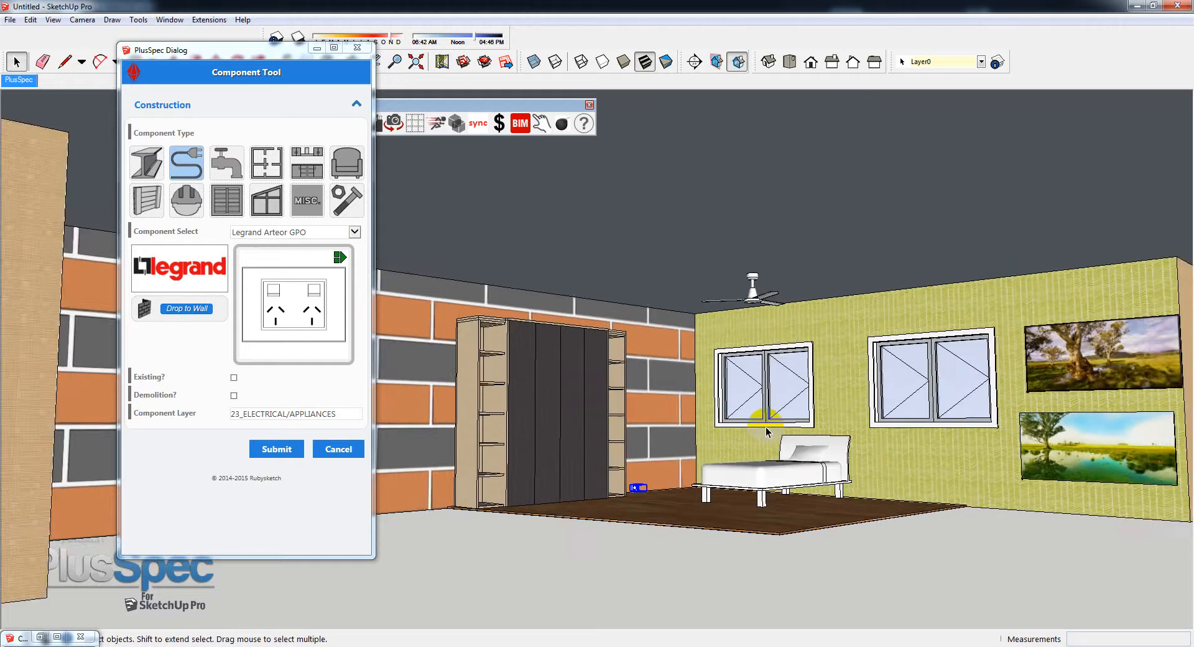
pyautogui.moveTo(775, 429); pyautogui.dragTo(939, 457, button='middle')
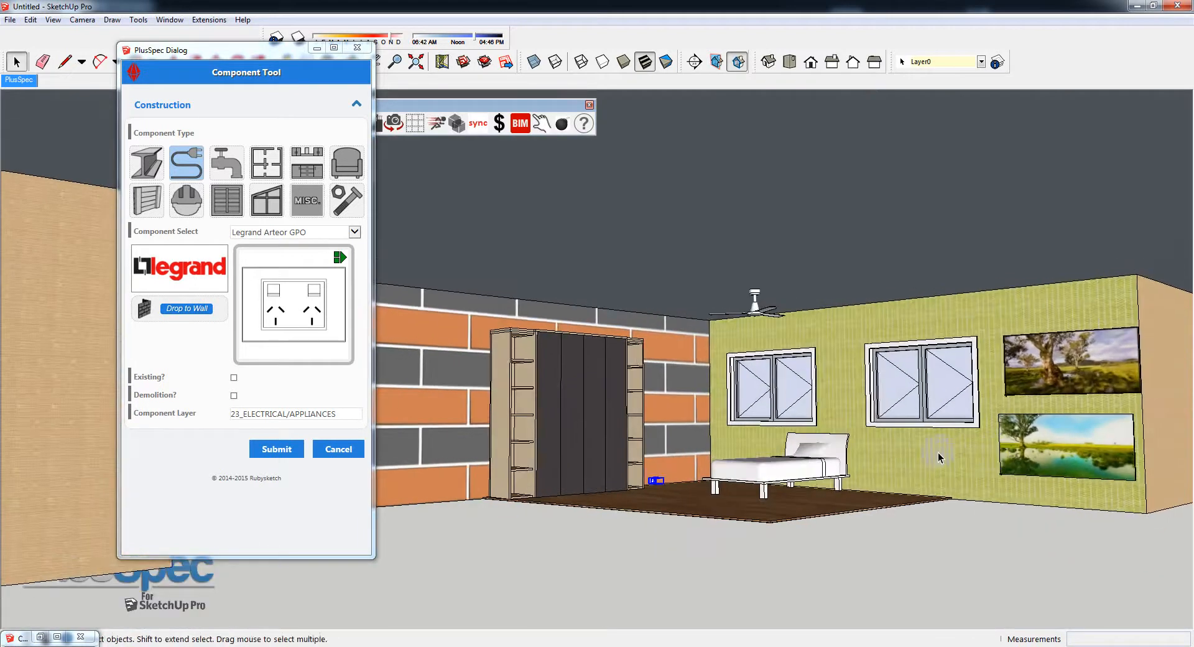
pyautogui.scroll(-6, 808, 451)
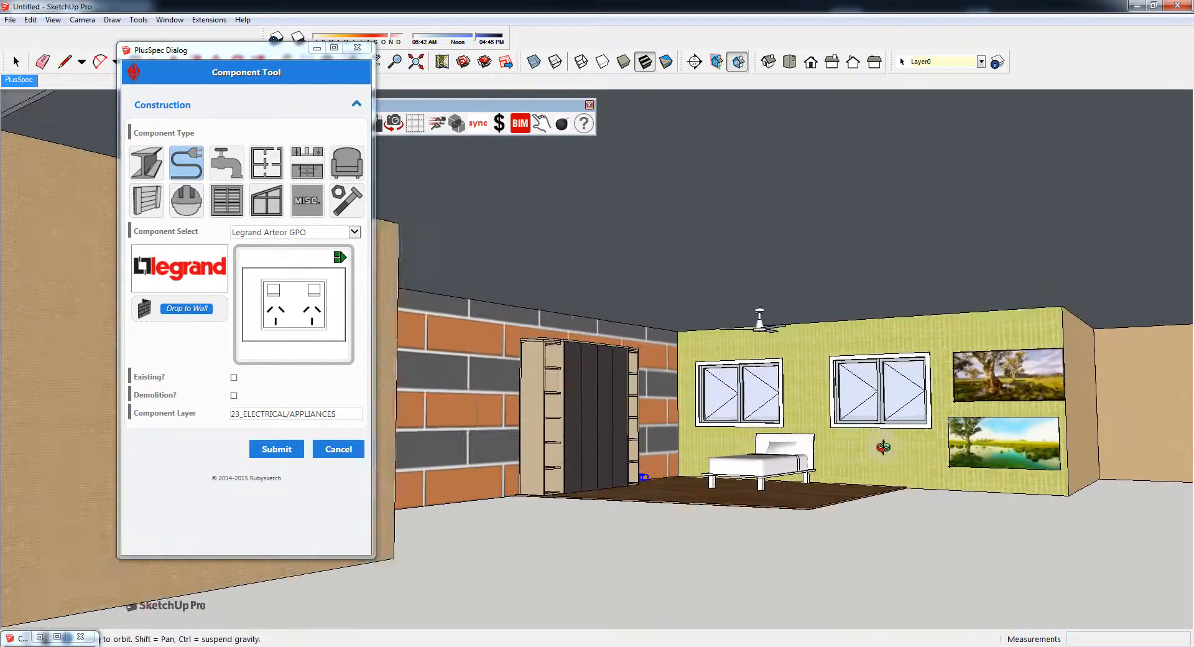
pyautogui.scroll(-4, 884, 451)
pyautogui.scroll(-5, 882, 446)
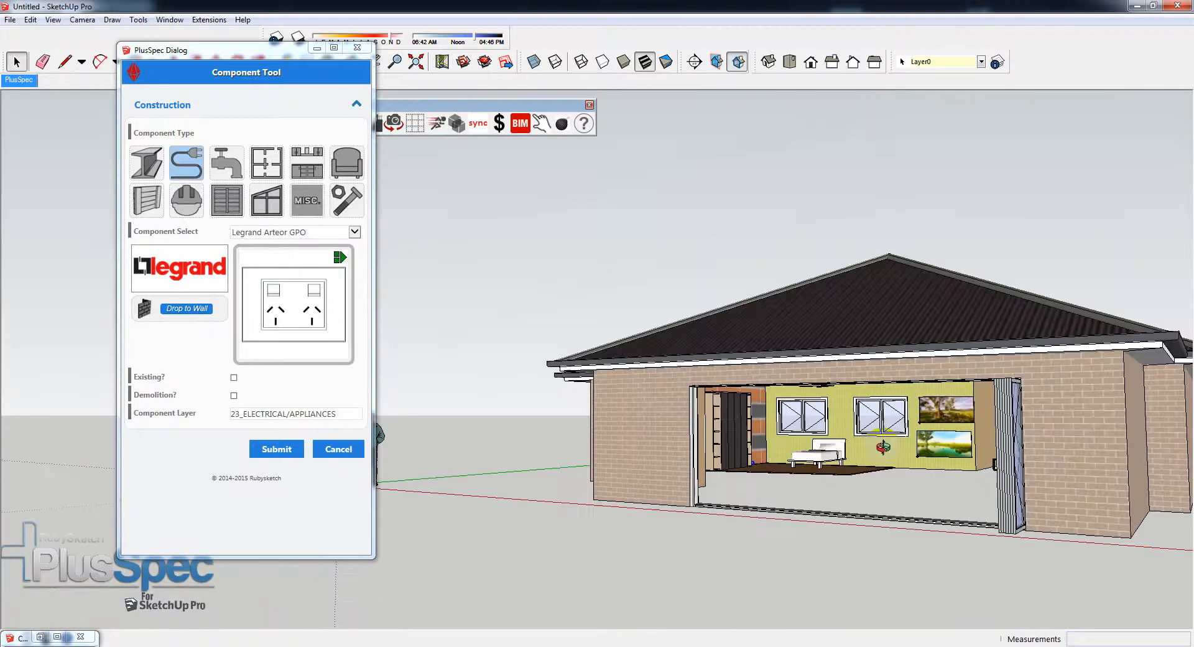
pyautogui.moveTo(882, 446)
pyautogui.mouseDown(button='middle')
pyautogui.moveTo(808, 446)
pyautogui.moveTo(882, 442)
pyautogui.moveTo(937, 420)
pyautogui.moveTo(976, 434)
pyautogui.moveTo(898, 435)
pyautogui.mouseUp(button='middle')
pyautogui.press('space')
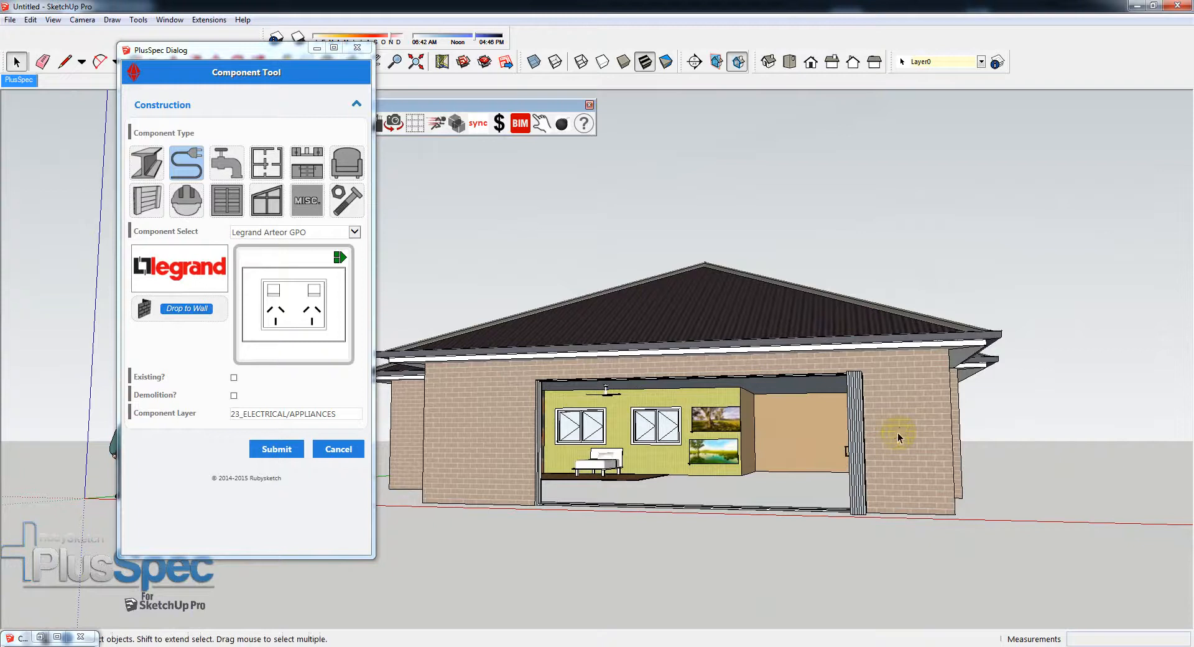
# Close the component settings, turn on shadows for the model and slightly adjust the shadow time of day
pyautogui.click(357, 47)
pyautogui.click(299, 38)
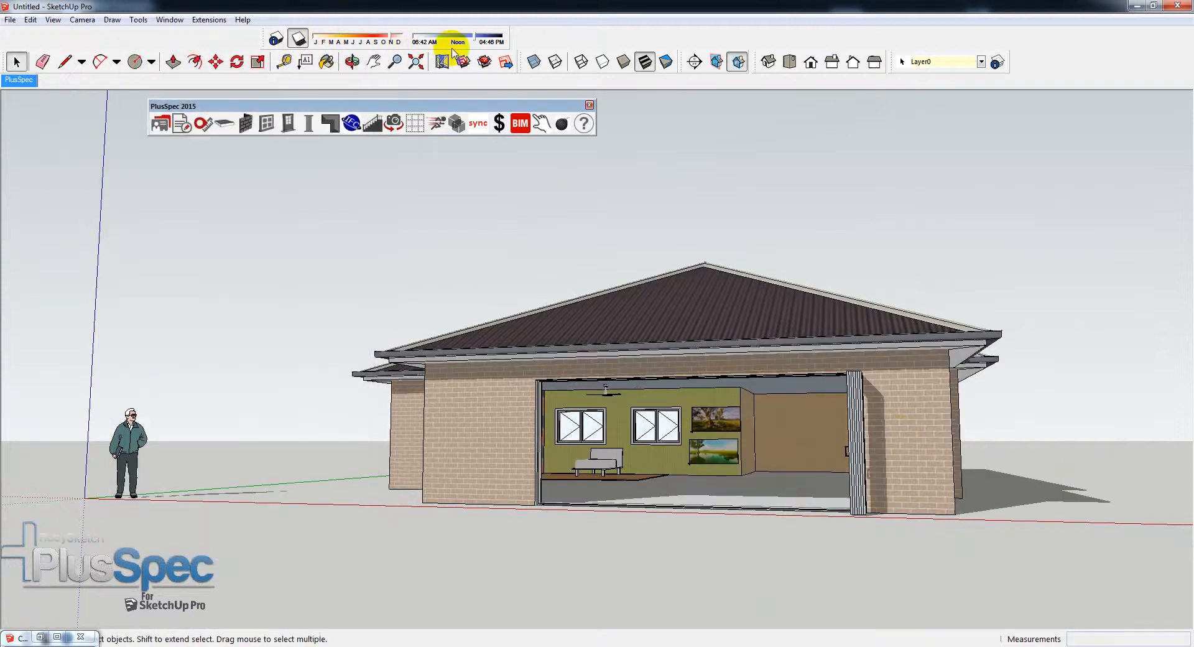
pyautogui.moveTo(473, 39)
pyautogui.mouseDown()
pyautogui.moveTo(414, 47)
pyautogui.moveTo(455, 38)
pyautogui.moveTo(474, 49)
pyautogui.mouseUp()
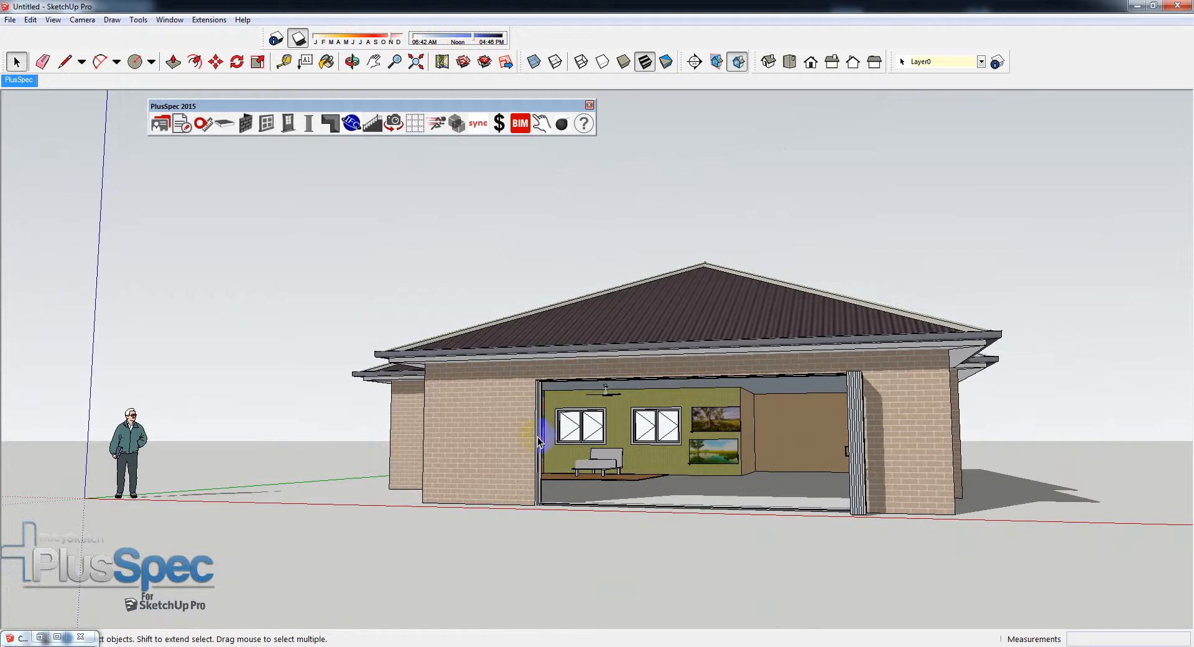
pyautogui.scroll(10, 599, 451)
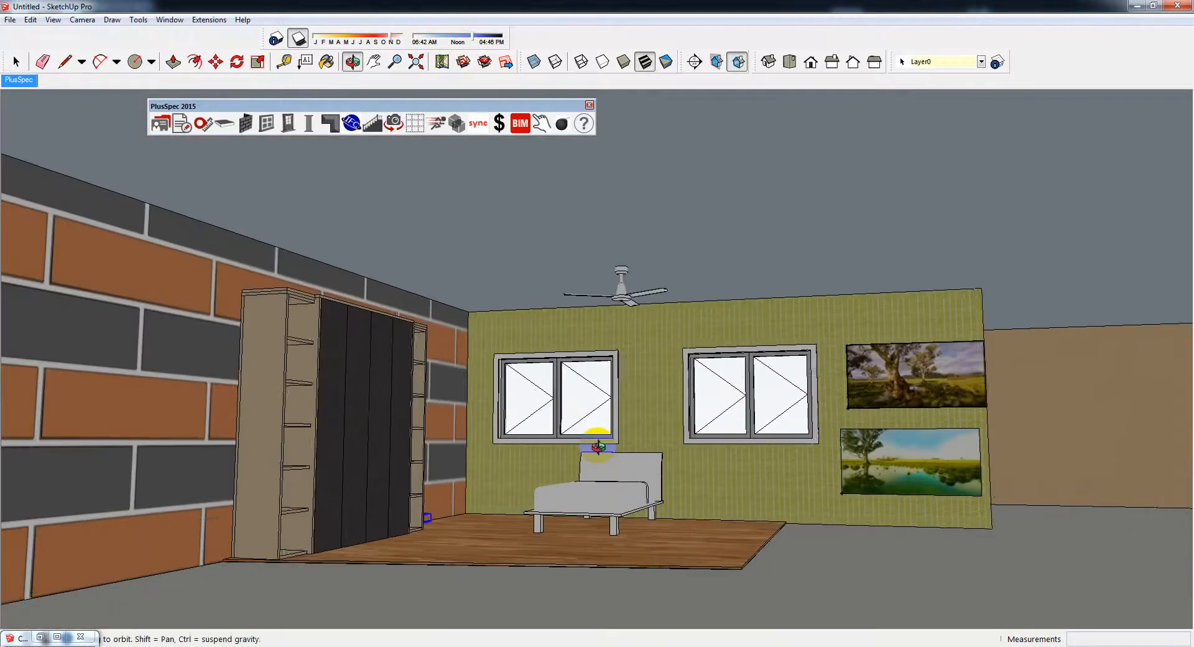
pyautogui.moveTo(598, 446); pyautogui.dragTo(567, 451, button='middle')
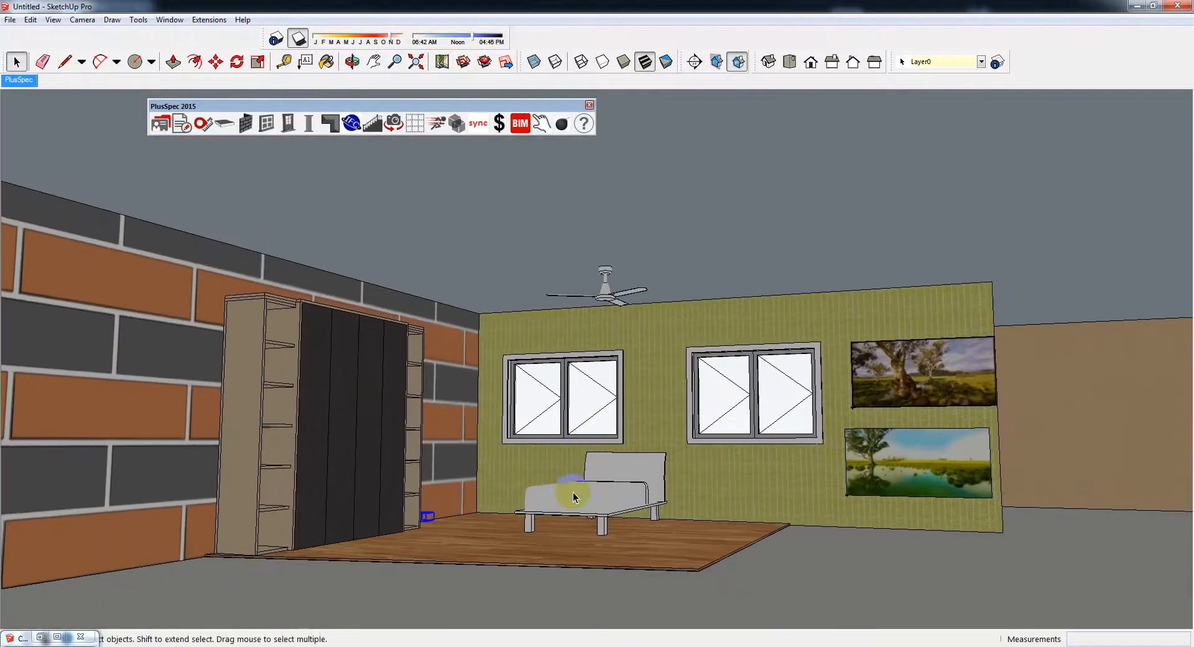